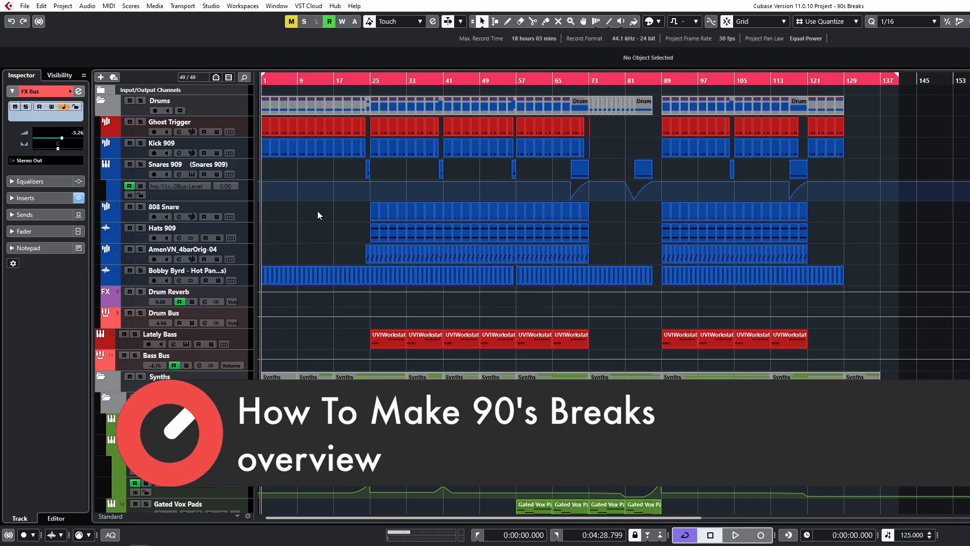
# - Survey the arrangement and examine the channels, inserts, sends and bus faders in both MixConsole windows
pyautogui.click(353, 225)
pyautogui.press('h')
pyautogui.press('h')
pyautogui.press('h')
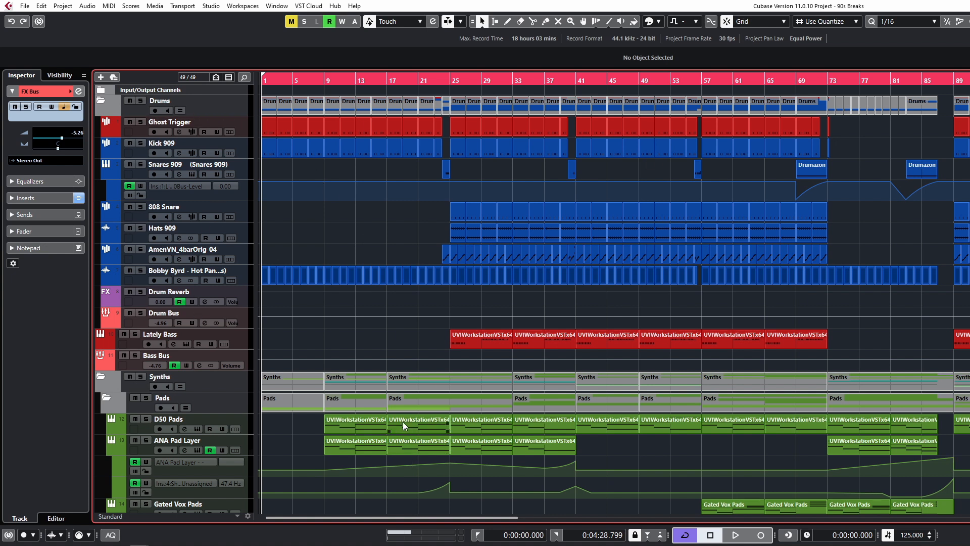
pyautogui.moveTo(670, 1); pyautogui.dragTo(690, 67)
pyautogui.doubleClick(691, 67)
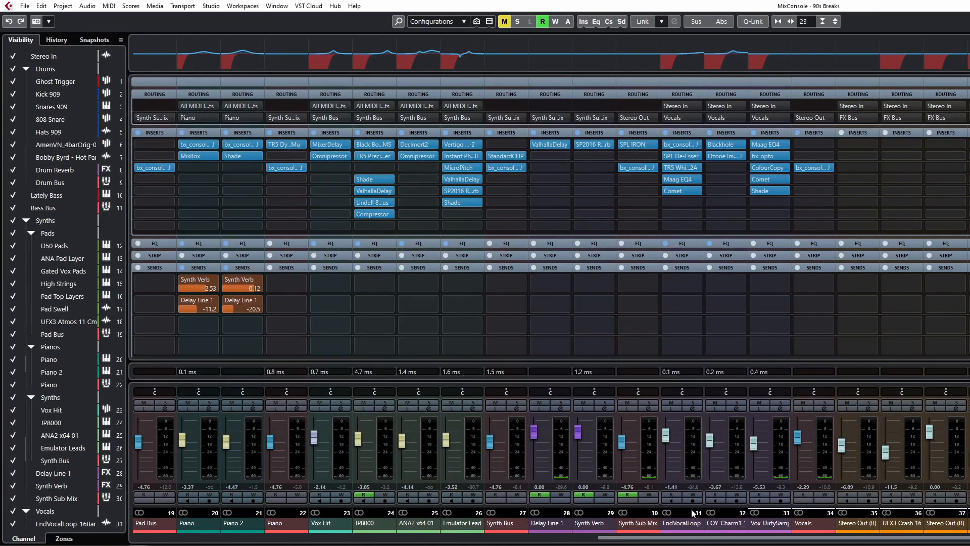
pyautogui.moveTo(691, 537); pyautogui.dragTo(226, 538)
pyautogui.moveTo(371, 45); pyautogui.dragTo(484, 31)
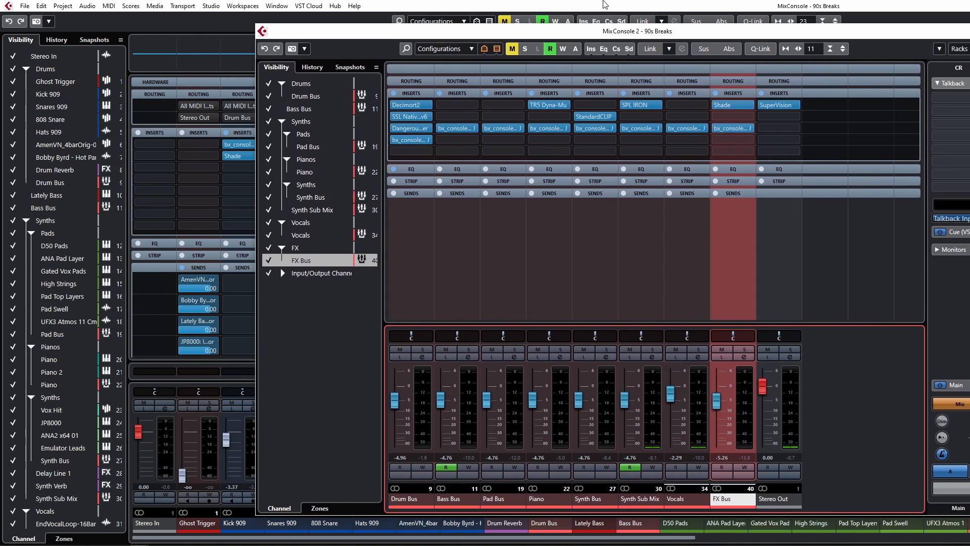
pyautogui.moveTo(615, 32); pyautogui.dragTo(0, 40)
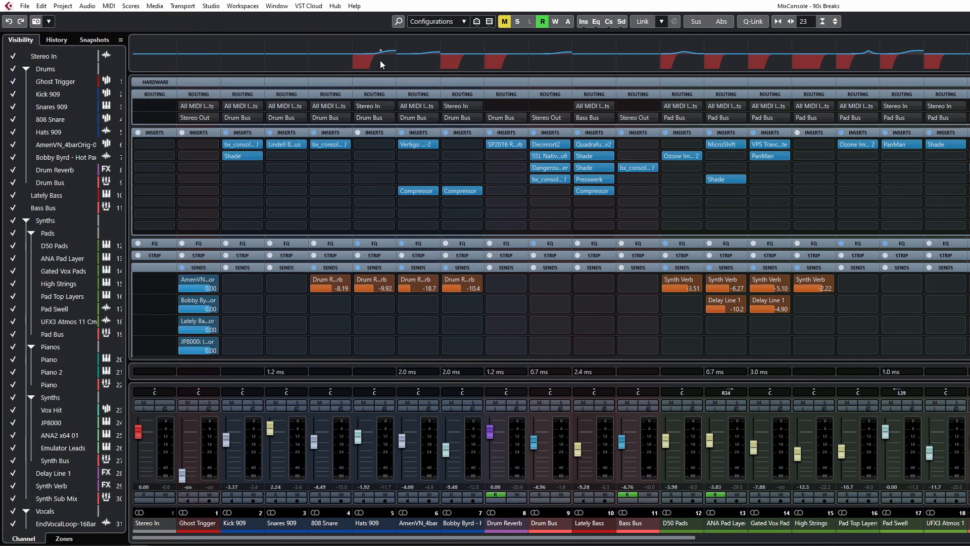
pyautogui.press('F3')
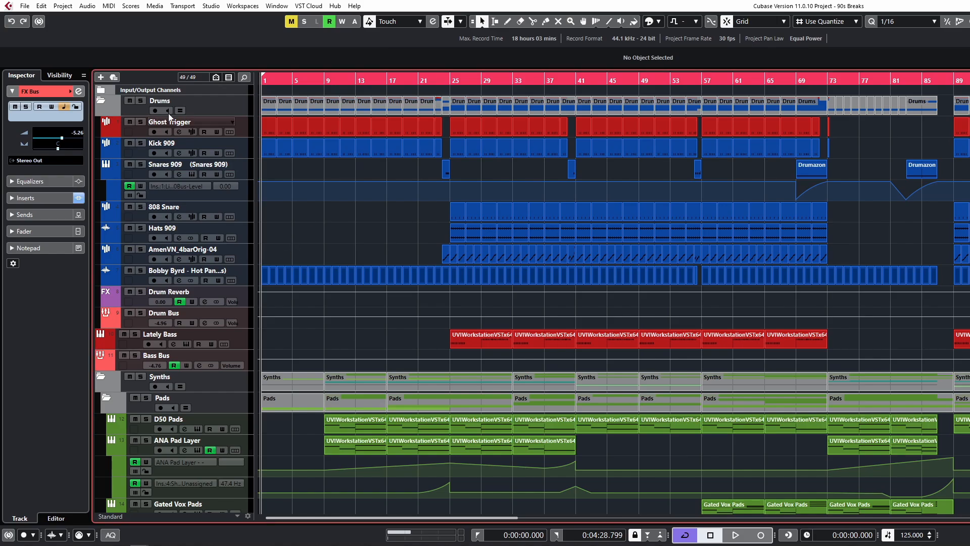
# - Examine the Ghost Trigger track's channel settings and its send destinations
pyautogui.click(174, 134)
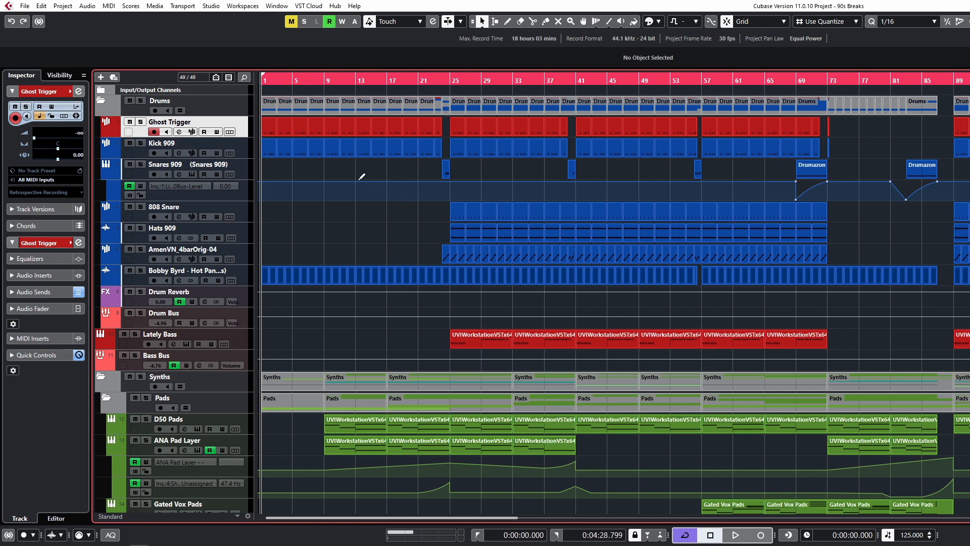
pyautogui.press('h')
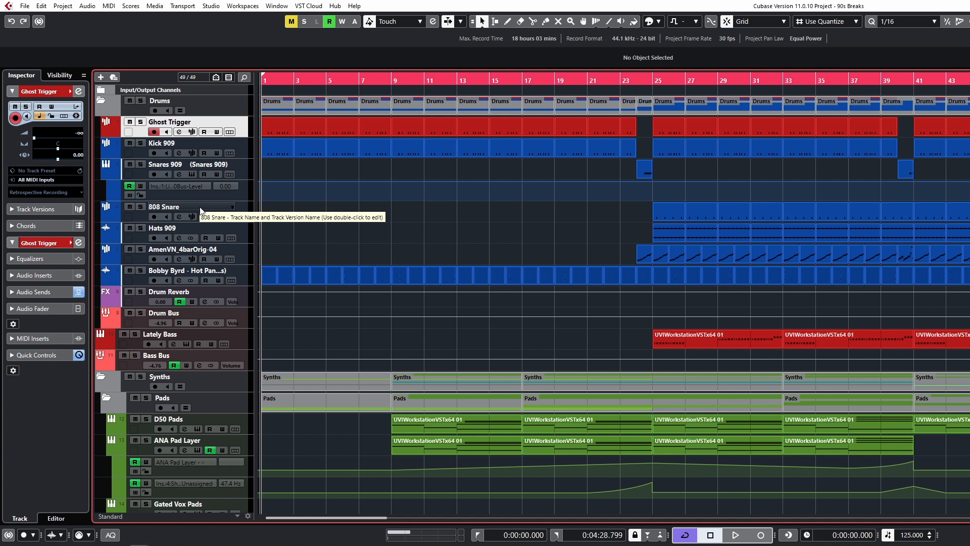
pyautogui.click(181, 132)
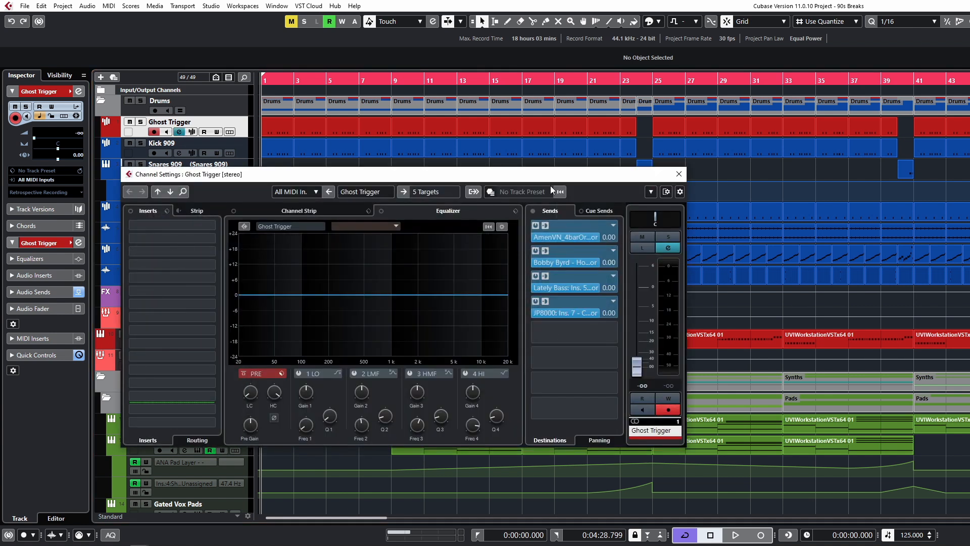
pyautogui.moveTo(539, 182); pyautogui.dragTo(557, 152)
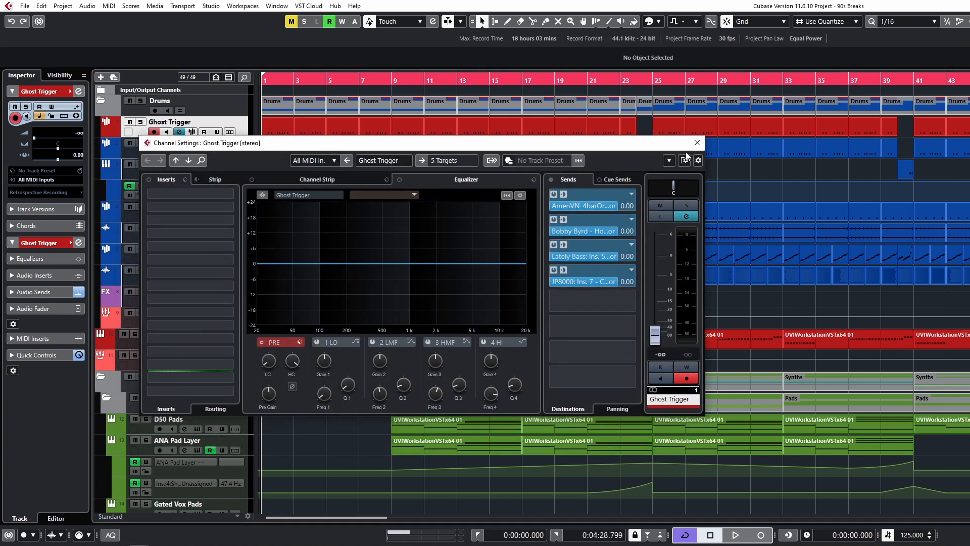
pyautogui.click(697, 147)
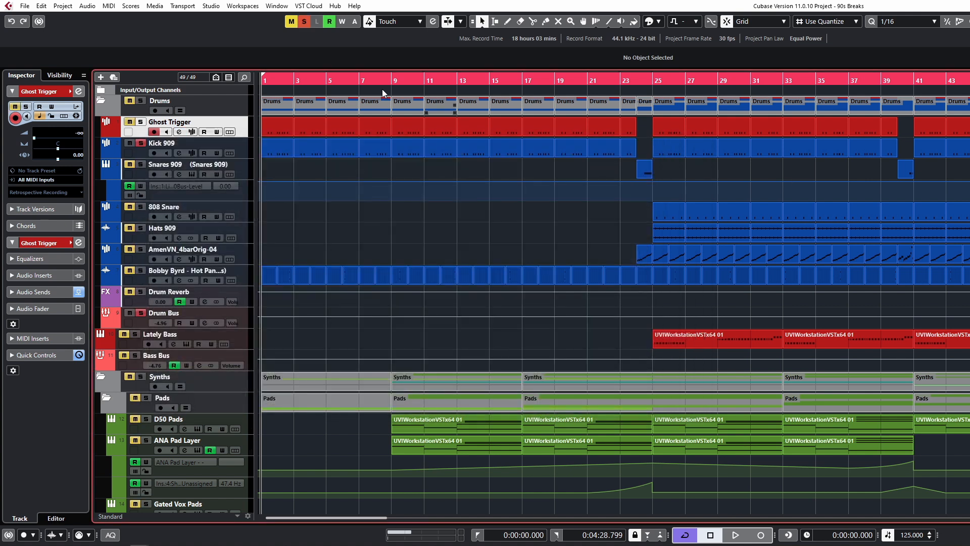
# - Audition the Kick 909 track in solo, examine its sample in Sampler Control and clear the solo
pyautogui.press('space')
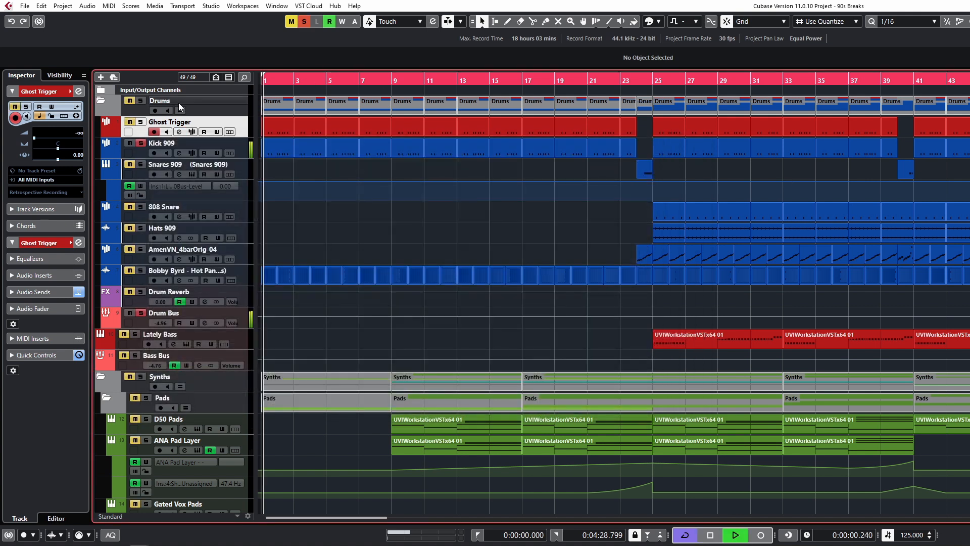
pyautogui.click(192, 152)
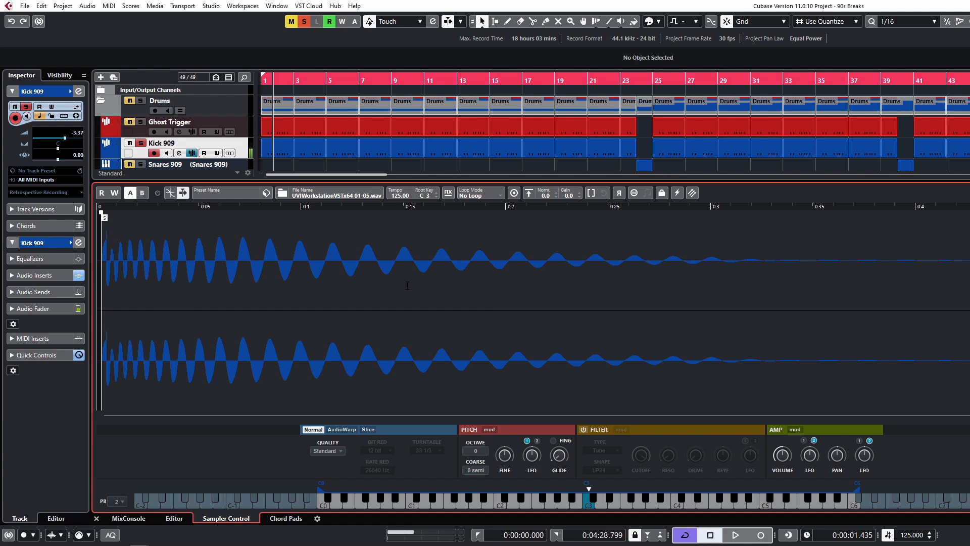
pyautogui.hotkey('ctrl', 'alt', 'b')
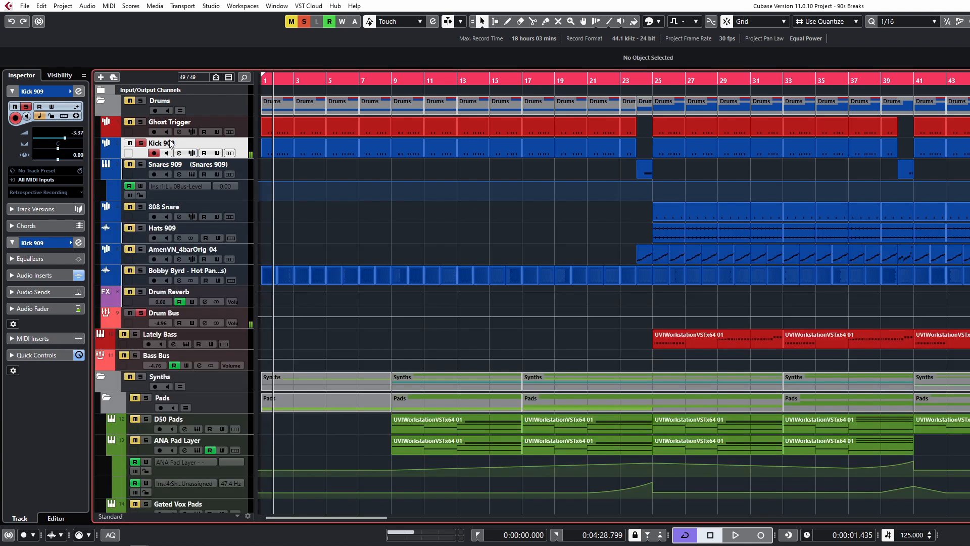
pyautogui.click(141, 145)
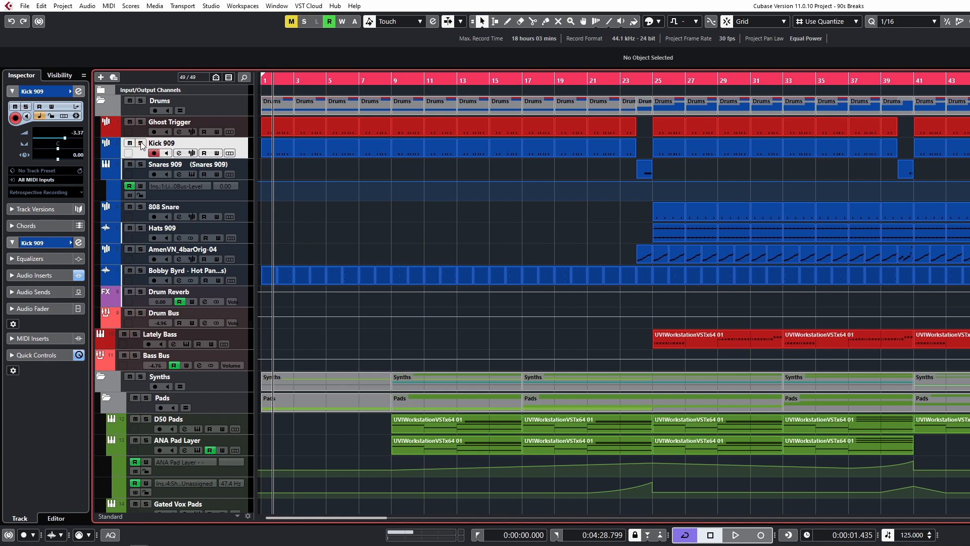
# - Examine the Drumazon instrument on the Snares 909 track
pyautogui.click(192, 174)
pyautogui.moveTo(572, 103); pyautogui.dragTo(346, 93)
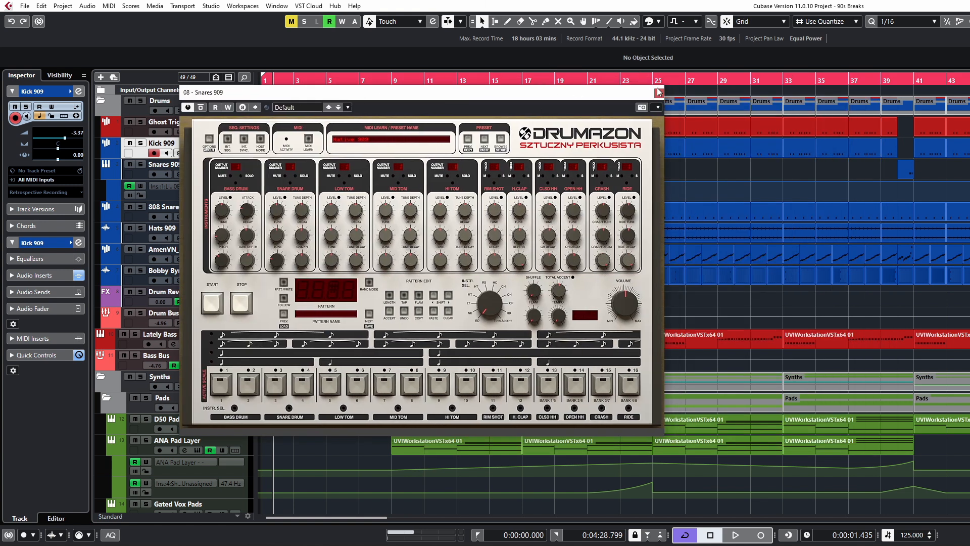
pyautogui.click(659, 93)
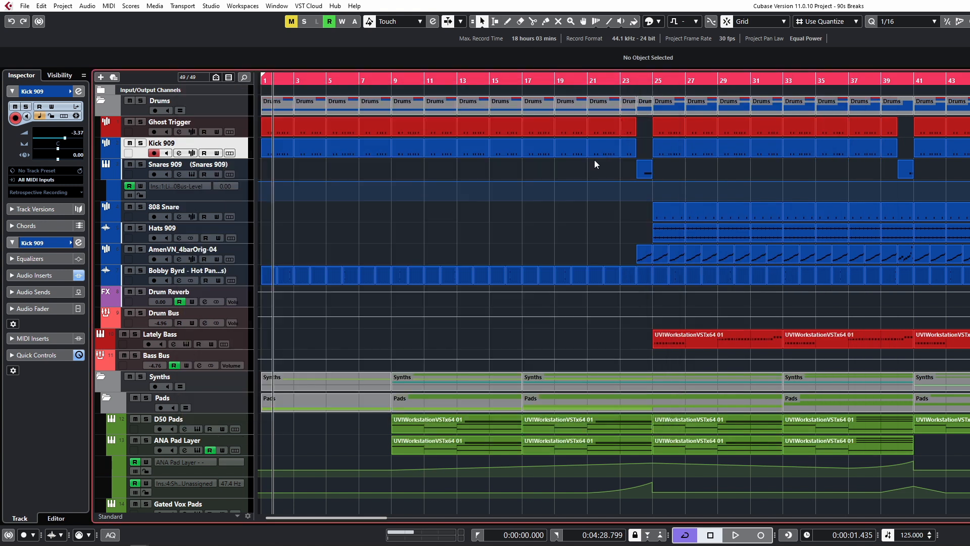
# - Play the project while examining the Kick 909's channel settings and its bx_console SSL 9000 J insert
pyautogui.click(179, 153)
pyautogui.moveTo(208, 146); pyautogui.dragTo(386, 172)
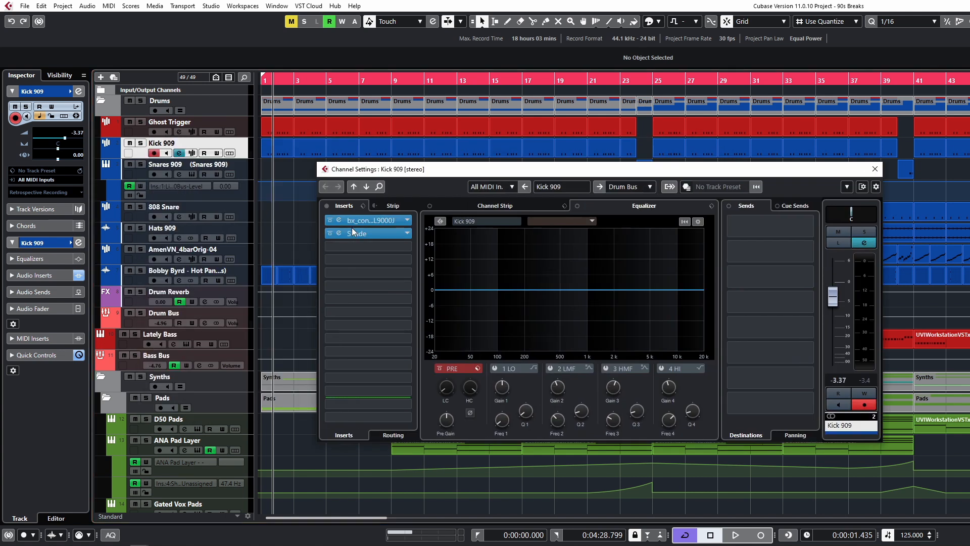
pyautogui.press('space')
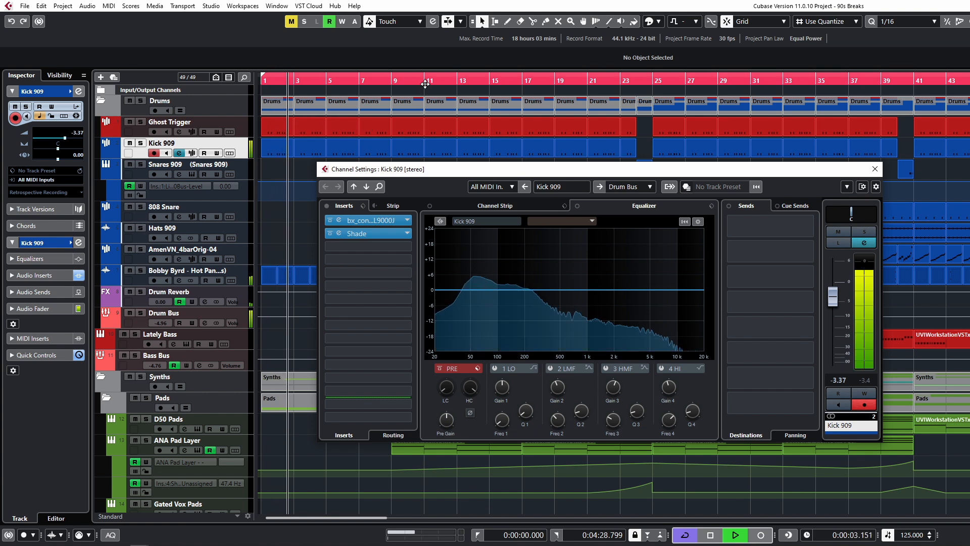
pyautogui.click(340, 219)
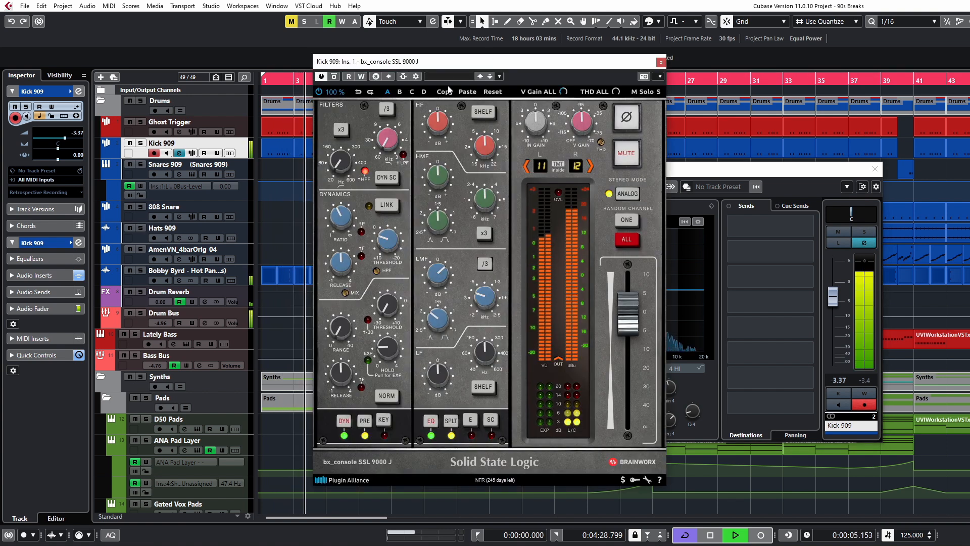
pyautogui.moveTo(458, 64); pyautogui.dragTo(615, 60)
pyautogui.press('space')
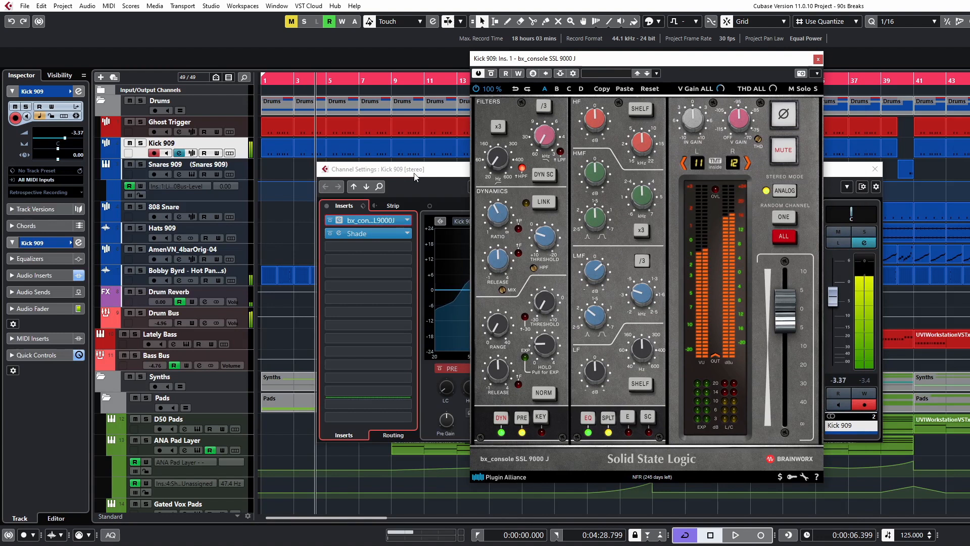
# - Examine the Shade EQ insert on the Kick 909, and close the plug-in and channel settings windows
pyautogui.click(339, 233)
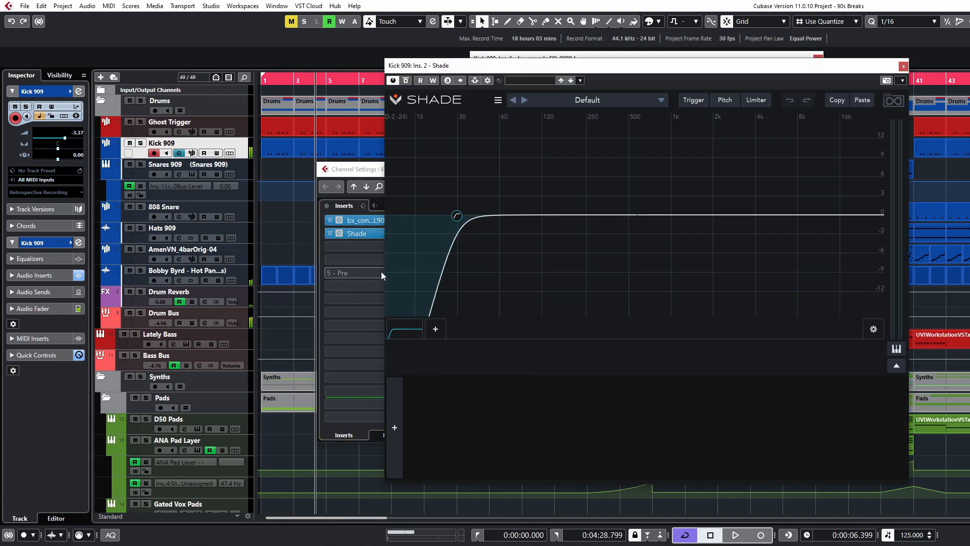
pyautogui.click(903, 67)
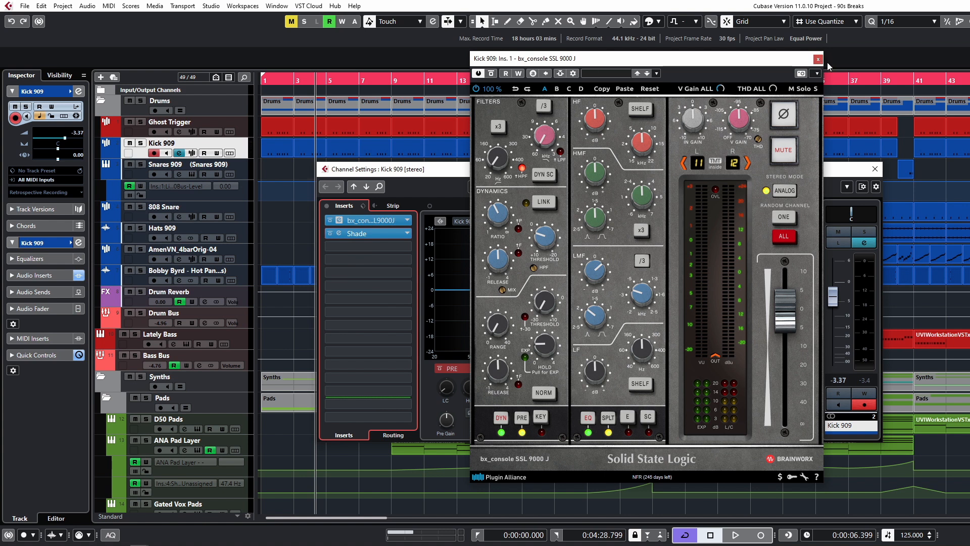
pyautogui.click(818, 59)
pyautogui.click(874, 169)
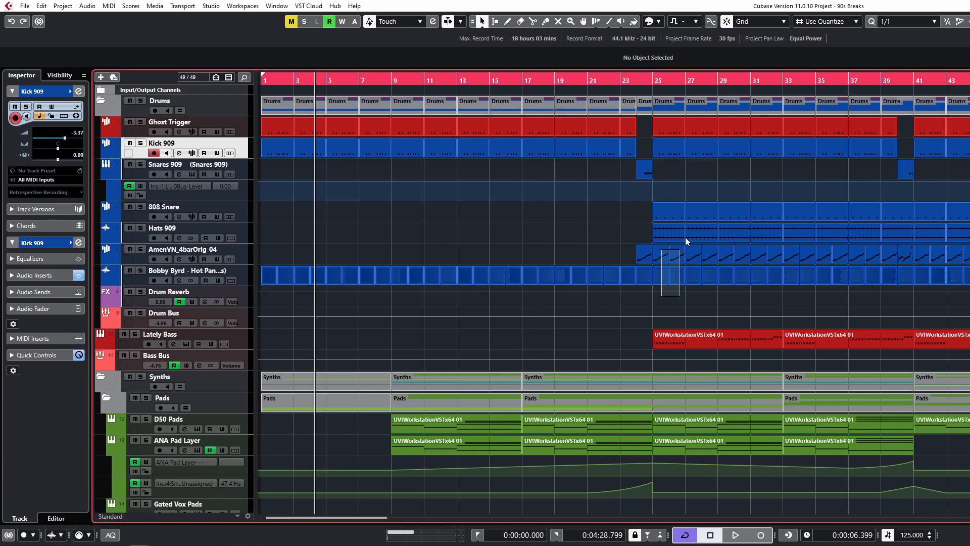
# - Set the loop locators around the drum events from bar 25 to 33 and solo Ghost Trigger, Kick 909 and Snares 909
pyautogui.moveTo(685, 237); pyautogui.dragTo(781, 130)
pyautogui.press('p')
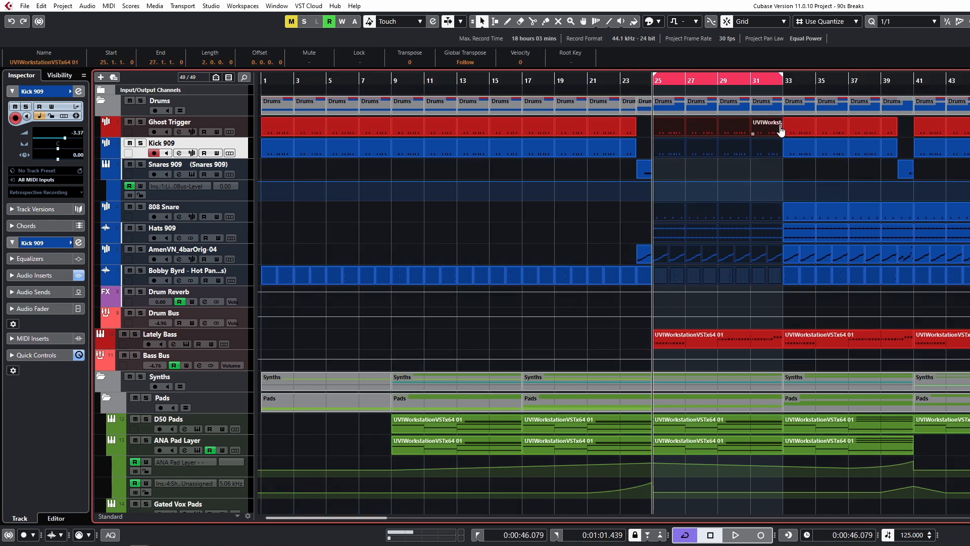
pyautogui.click(141, 121)
pyautogui.click(140, 143)
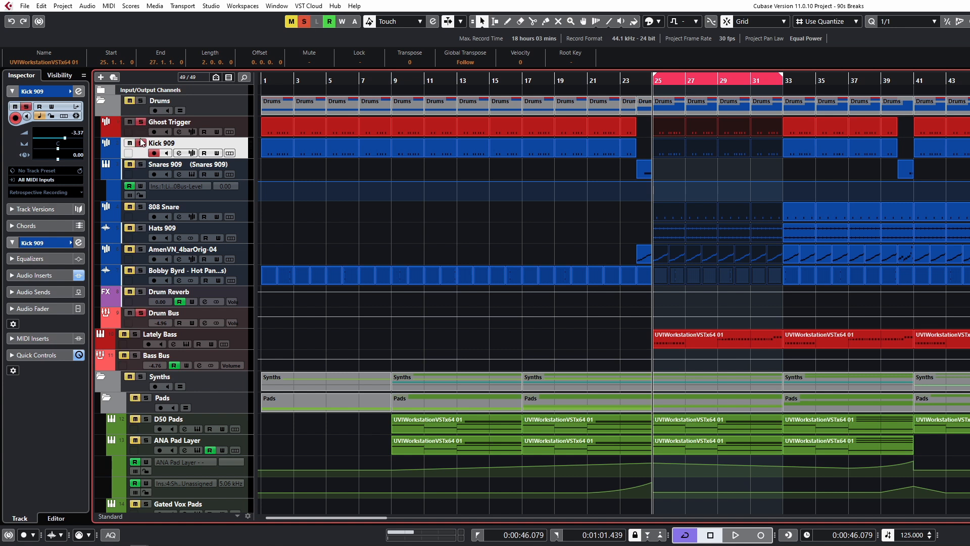
pyautogui.click(141, 164)
# - Play from bar 24 into the loop with the 808 Snare added to the soloed drum tracks
pyautogui.click(630, 91)
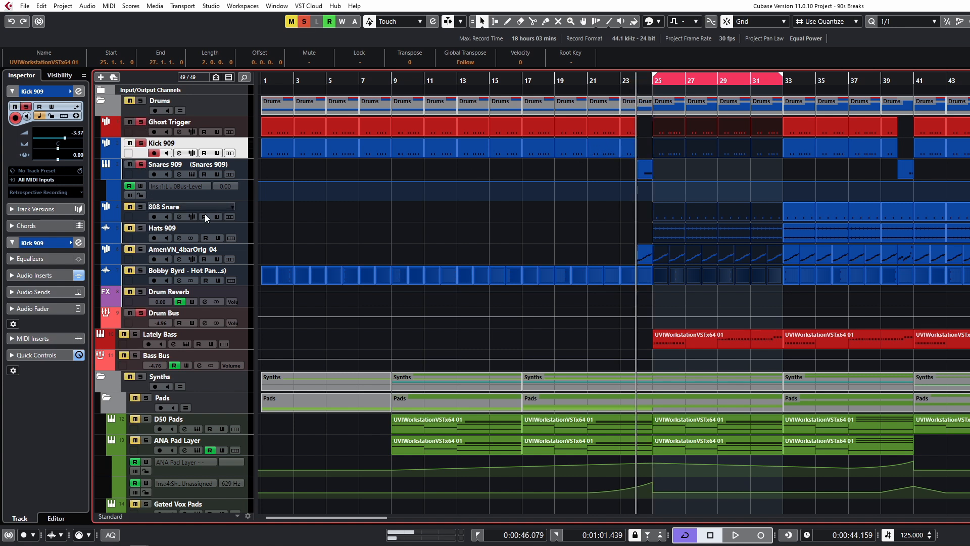
pyautogui.press('space')
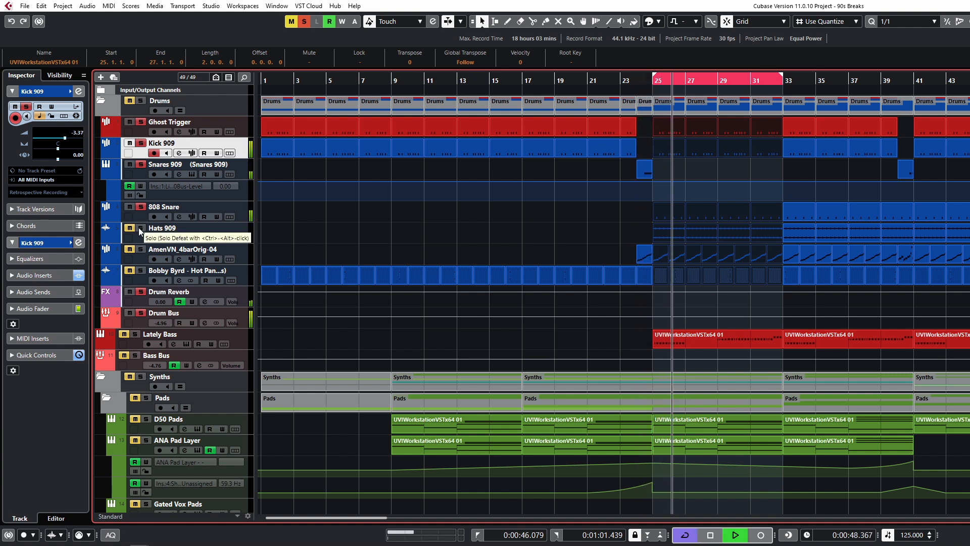
pyautogui.press('space')
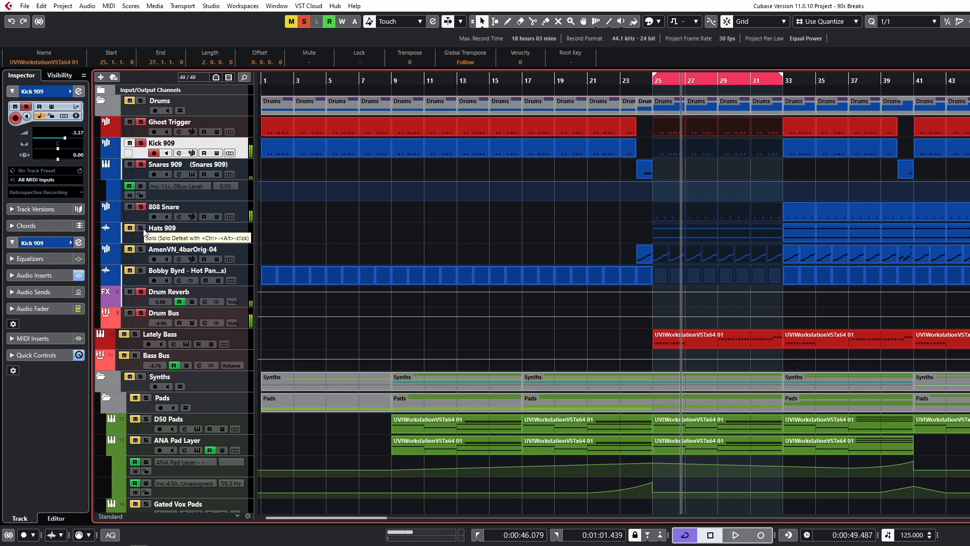
# - Add Hats 909 to the soloed tracks, audition it in the loop and check its channel settings
pyautogui.click(143, 230)
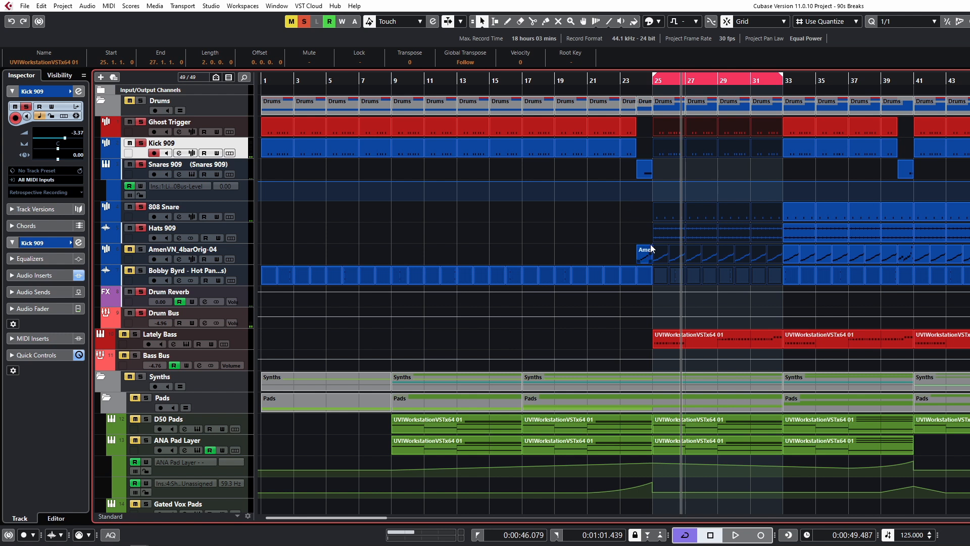
pyautogui.click(456, 253)
pyautogui.click(242, 236)
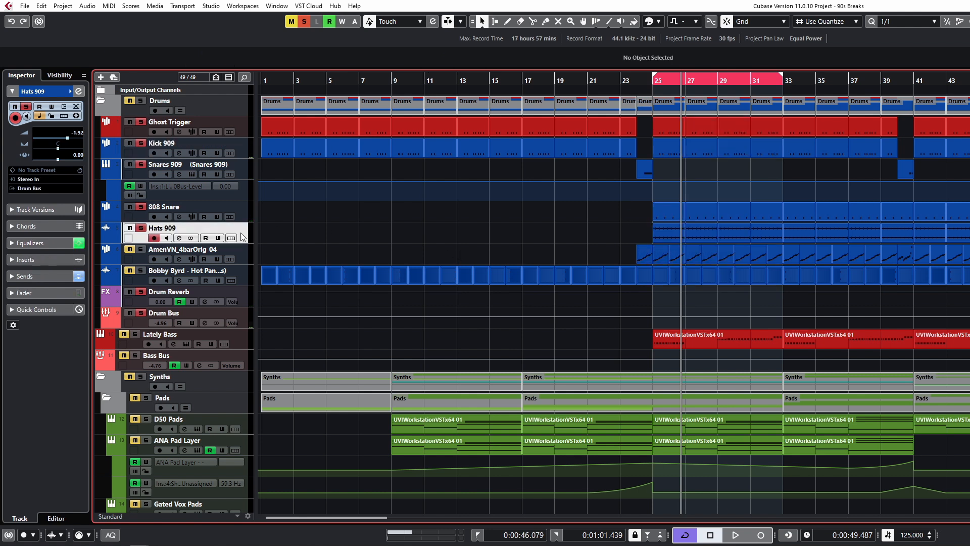
pyautogui.press('space')
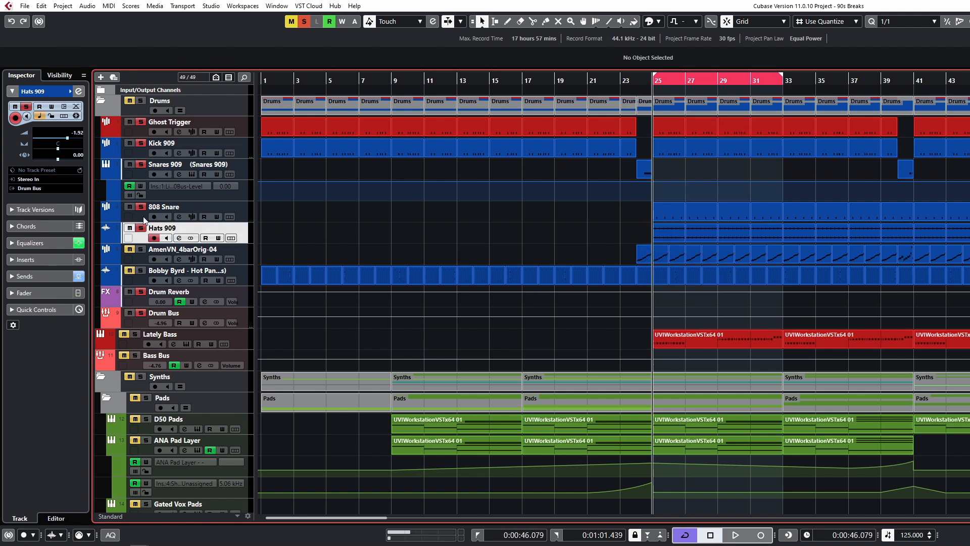
pyautogui.click(179, 237)
pyautogui.click(875, 169)
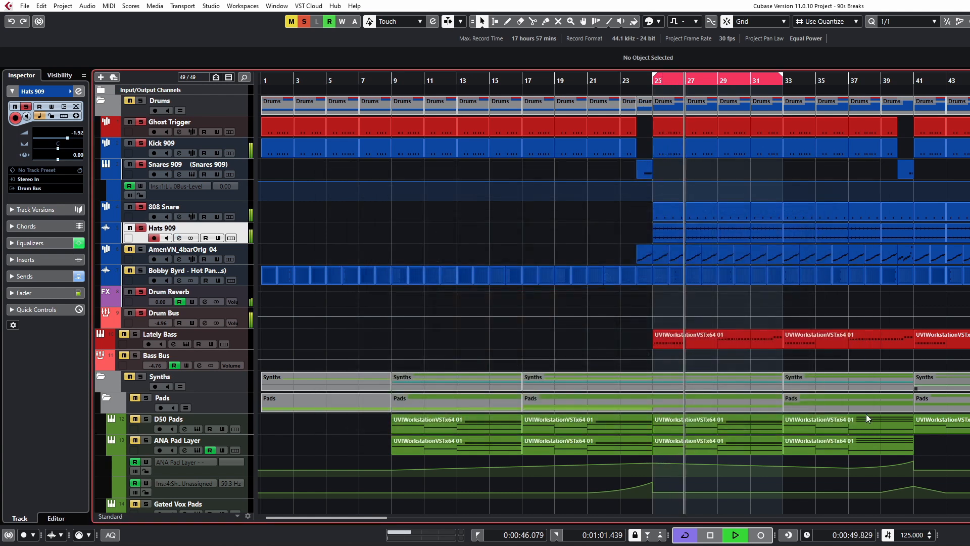
pyautogui.press('space')
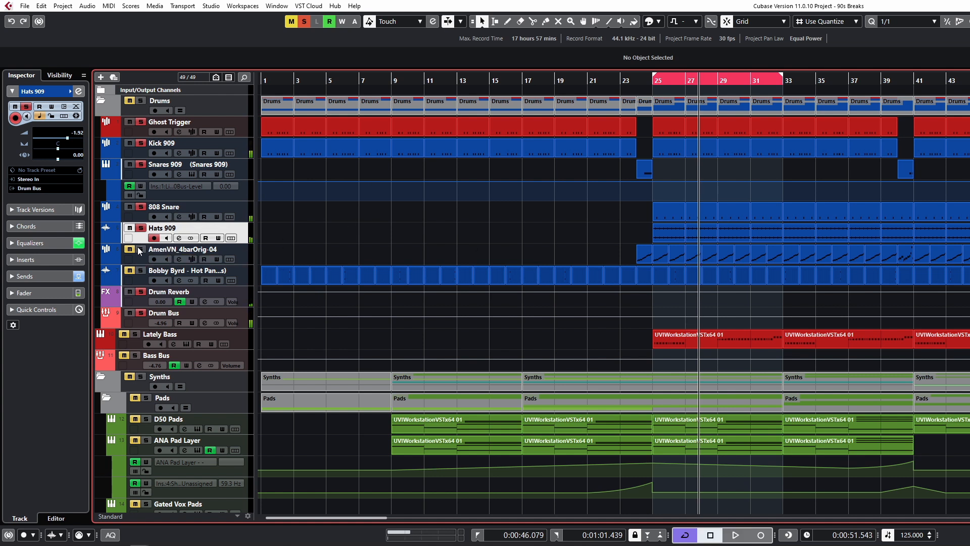
# - Add AmenVN_4barOrig-04 to the soloed tracks and open its part at bar 25 in the Key Editor
pyautogui.click(139, 249)
pyautogui.doubleClick(661, 256)
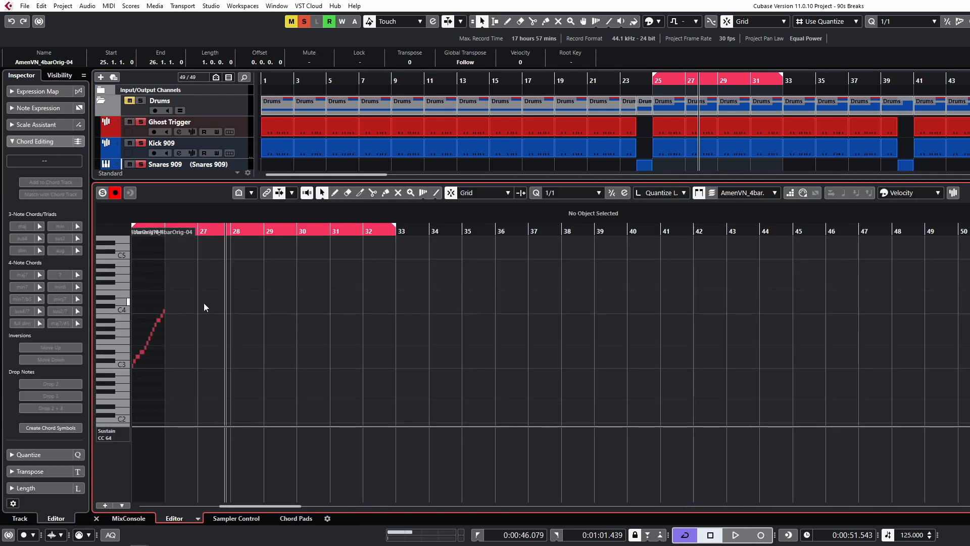
pyautogui.press('h')
pyautogui.press('h')
pyautogui.press('h')
pyautogui.press('h')
pyautogui.press('h')
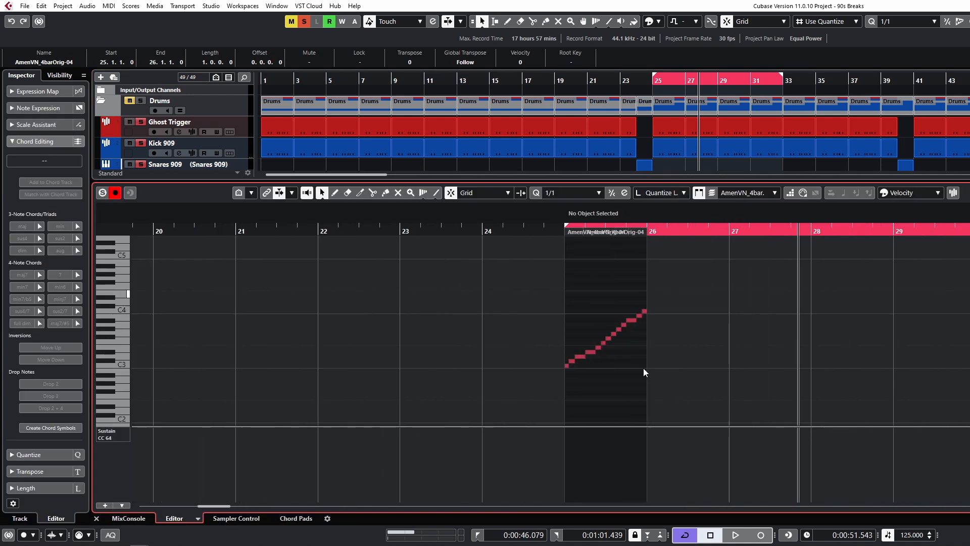
# - Open the AmenVN_4barOrig-04 sample in the Sampler Control, audition several of its slices and close the editor
pyautogui.press('Return')
pyautogui.click(192, 259)
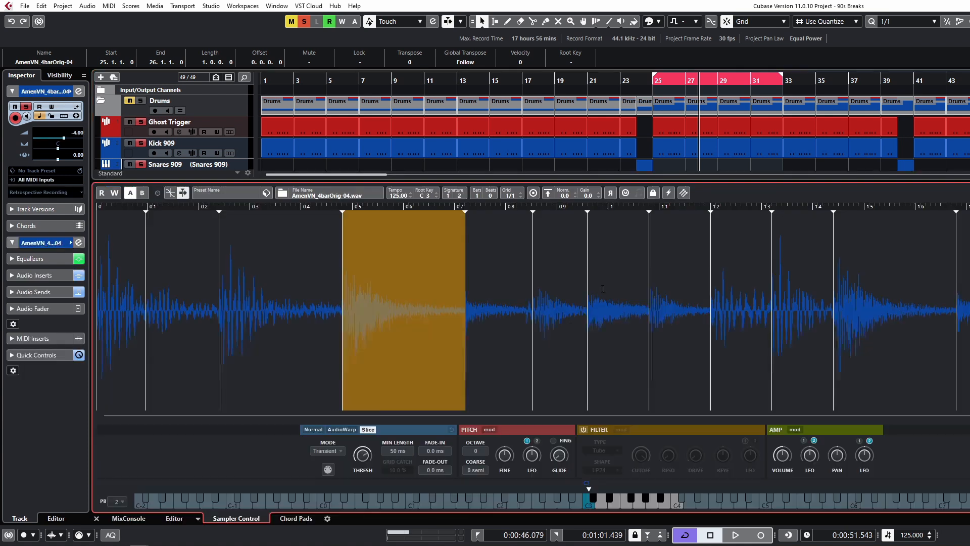
pyautogui.click(123, 324)
pyautogui.click(273, 320)
pyautogui.click(184, 318)
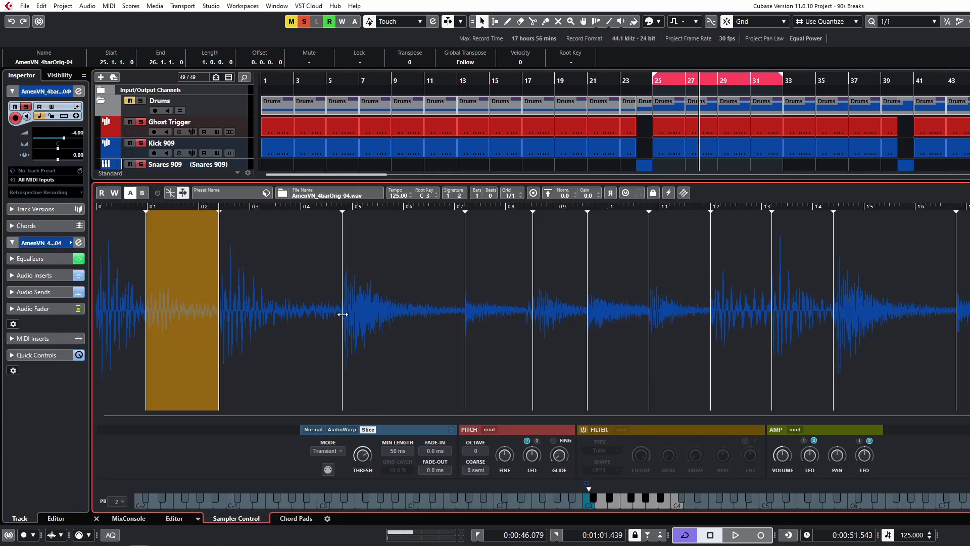
pyautogui.click(394, 314)
pyautogui.click(508, 313)
pyautogui.moveTo(510, 314); pyautogui.dragTo(857, 307)
pyautogui.hotkey('ctrl', 'alt', 'e')
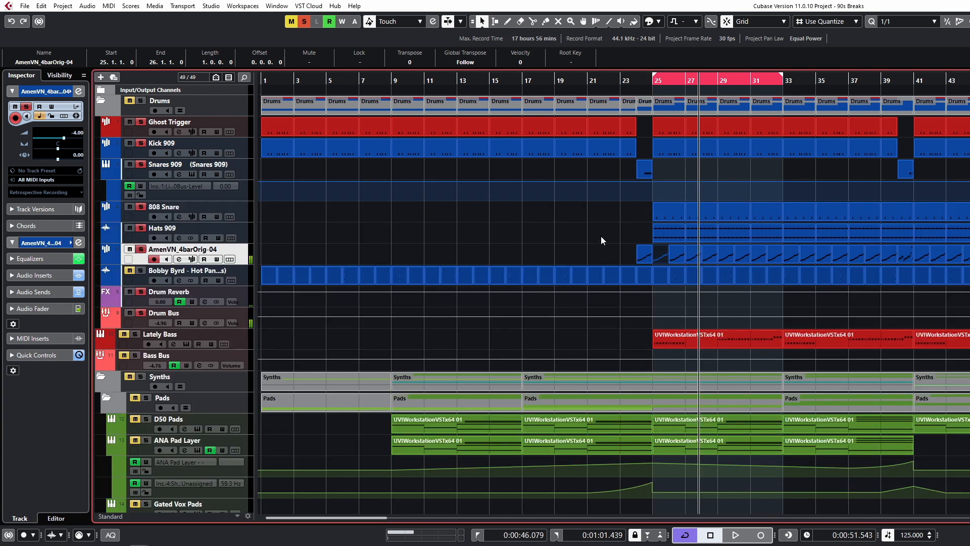
# - Play the soloed drum tracks from bar 24 into the loop
pyautogui.click(613, 252)
pyautogui.click(644, 91)
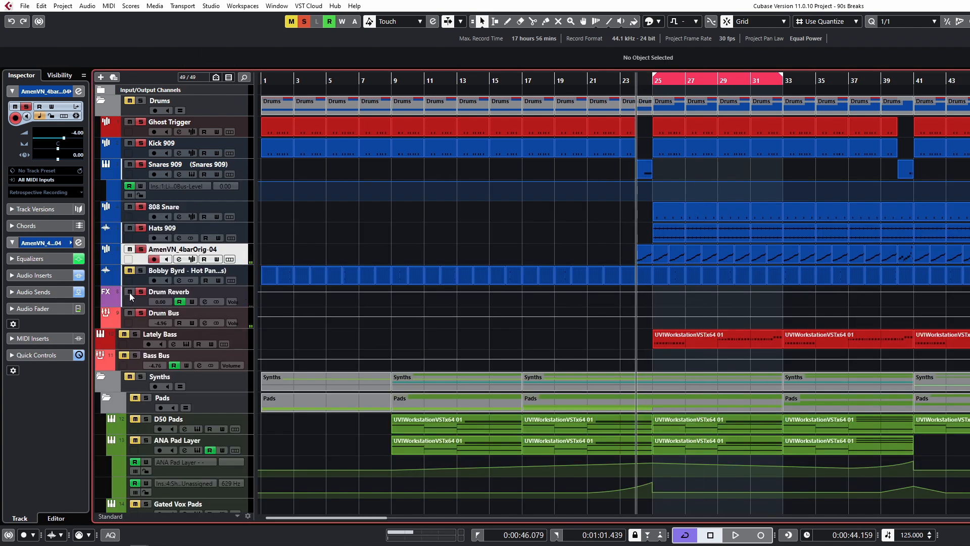
pyautogui.press('space')
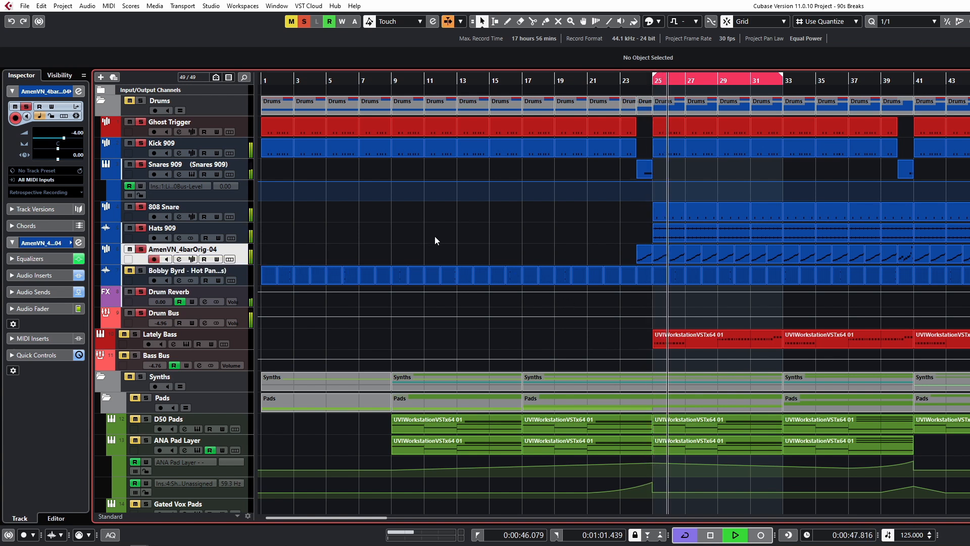
# - Check the AmenVN_4barOrig-04 channel settings and its Vertigo VSC-2 insert during playback, and close the plug-in
pyautogui.click(179, 259)
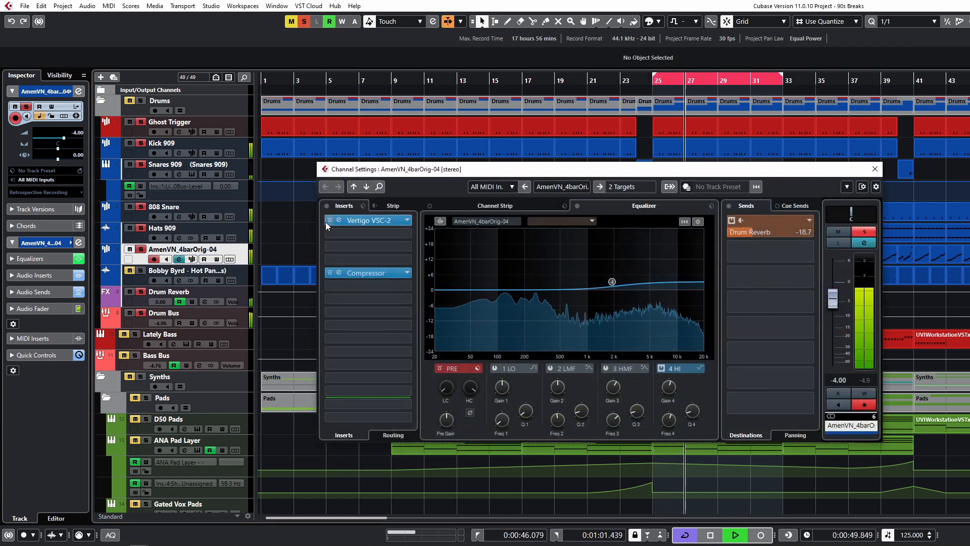
pyautogui.click(339, 219)
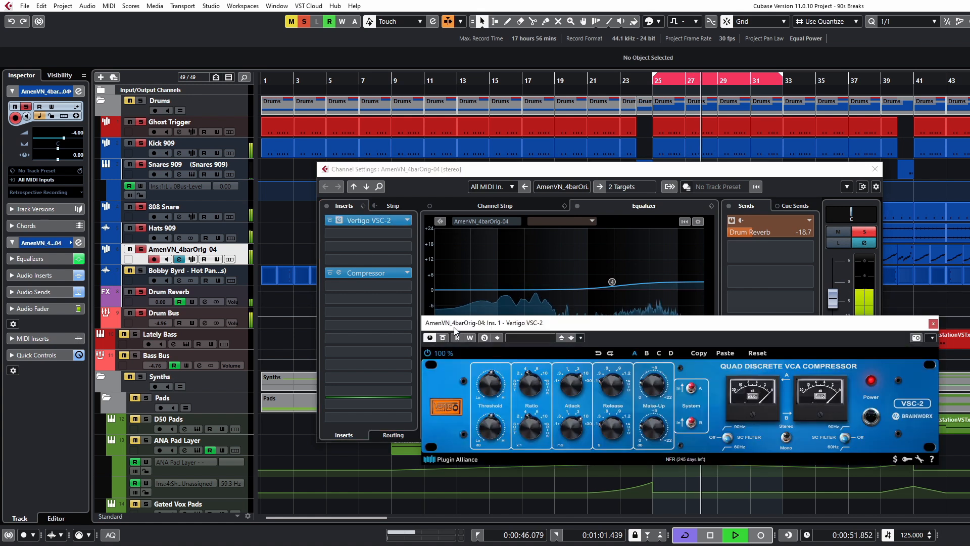
pyautogui.press('space')
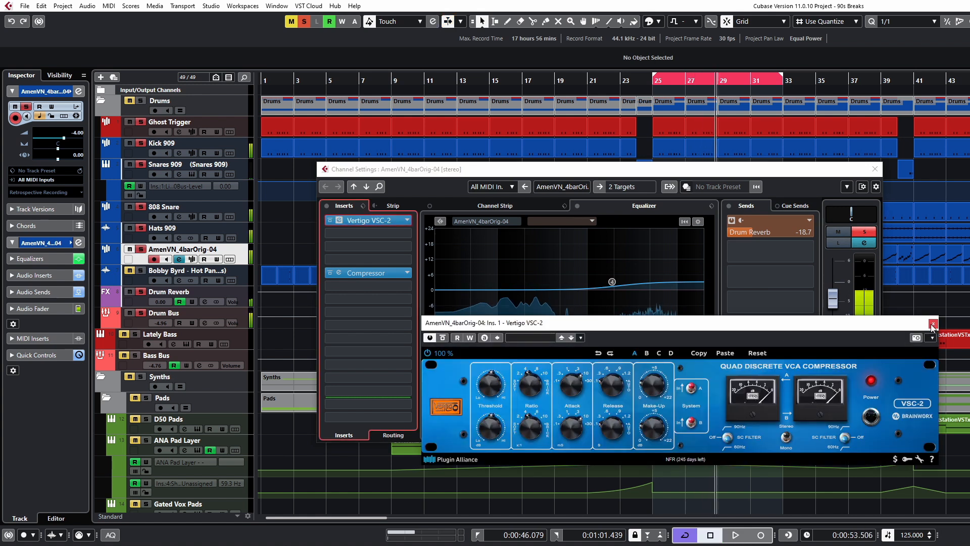
pyautogui.click(932, 324)
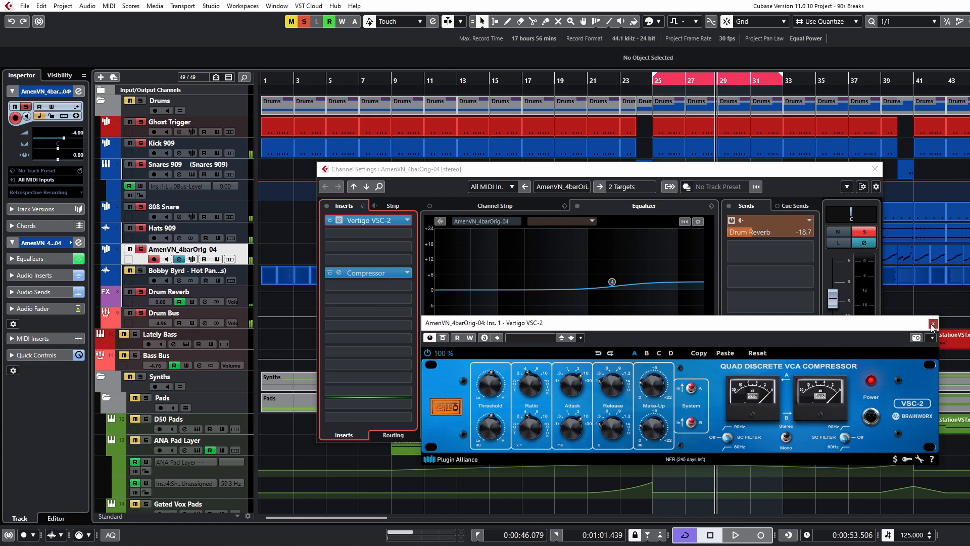
# - Inspect the Compressor insert on AmenVN_4barOrig-04 with brief playback and close the channel settings
pyautogui.click(339, 273)
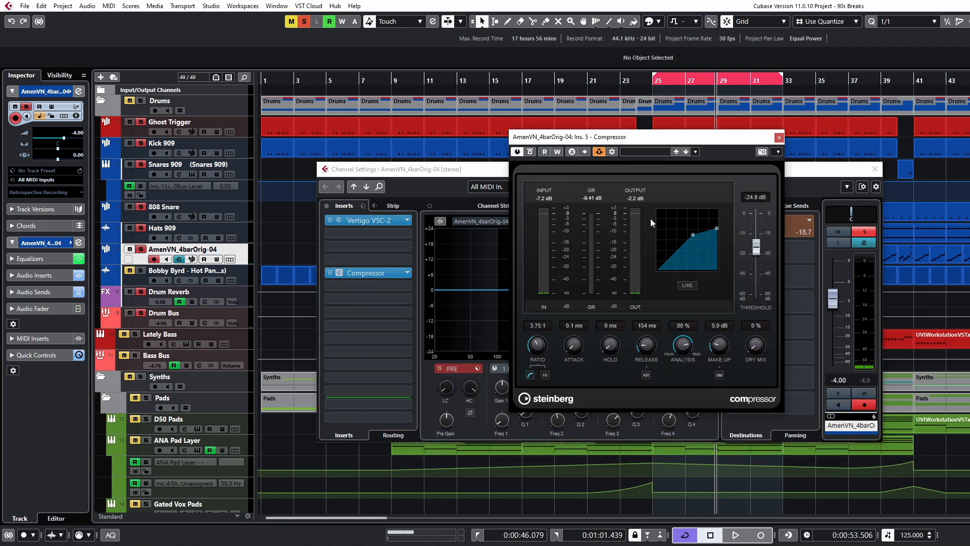
pyautogui.press('space')
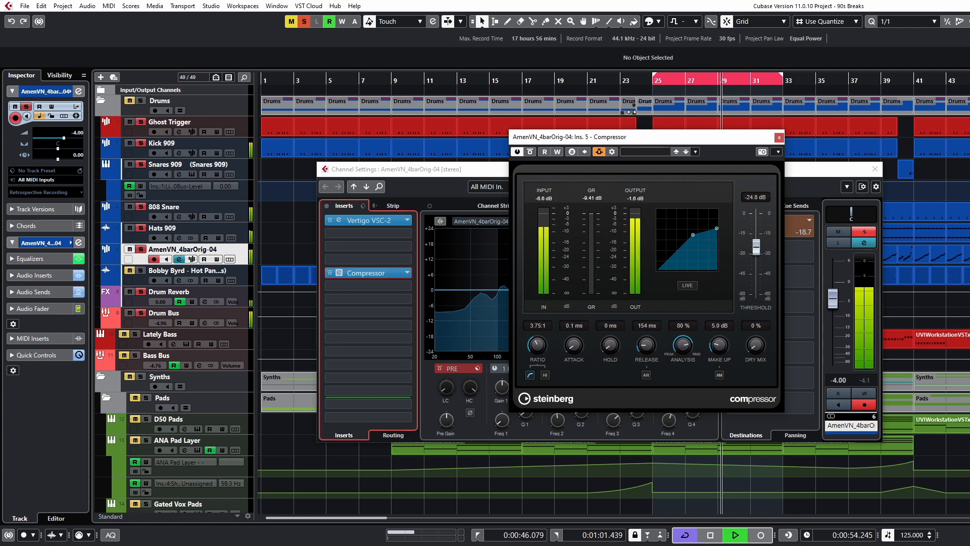
pyautogui.press('space')
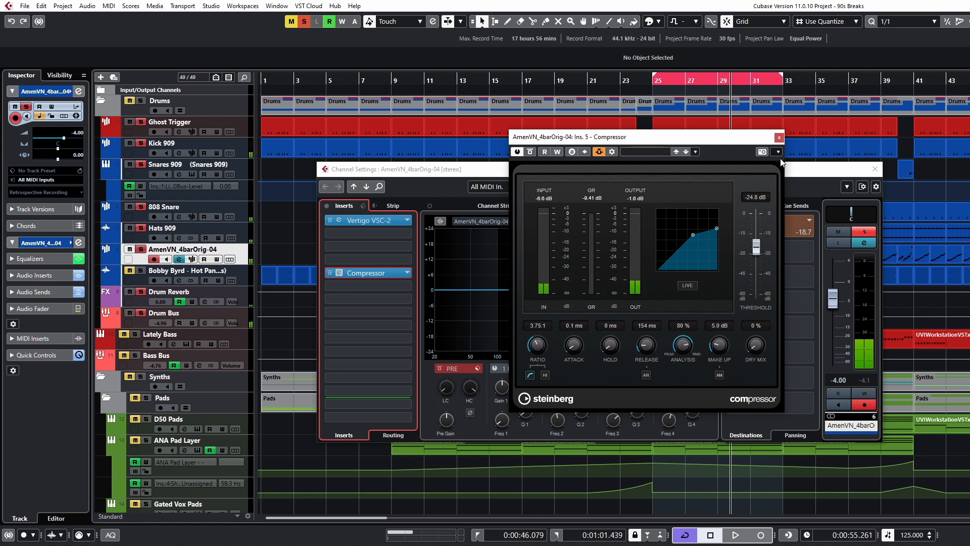
pyautogui.click(779, 137)
pyautogui.click(874, 169)
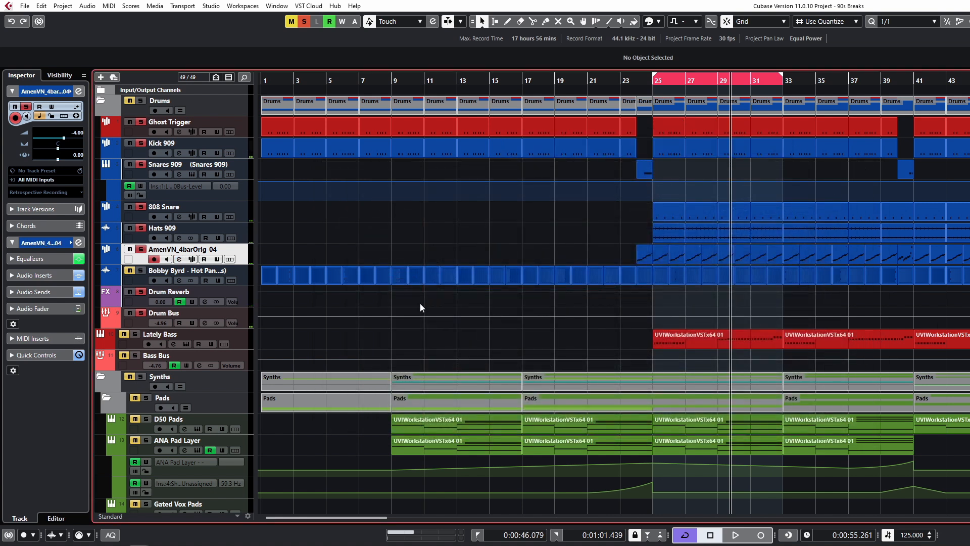
# - Add the Bobby Byrd track to the solo and, during playback, unsolo AmenVN_4barOrig-04, Hats 909, 808 Snare, Snares 909 and Kick 909
pyautogui.click(143, 270)
pyautogui.press('space')
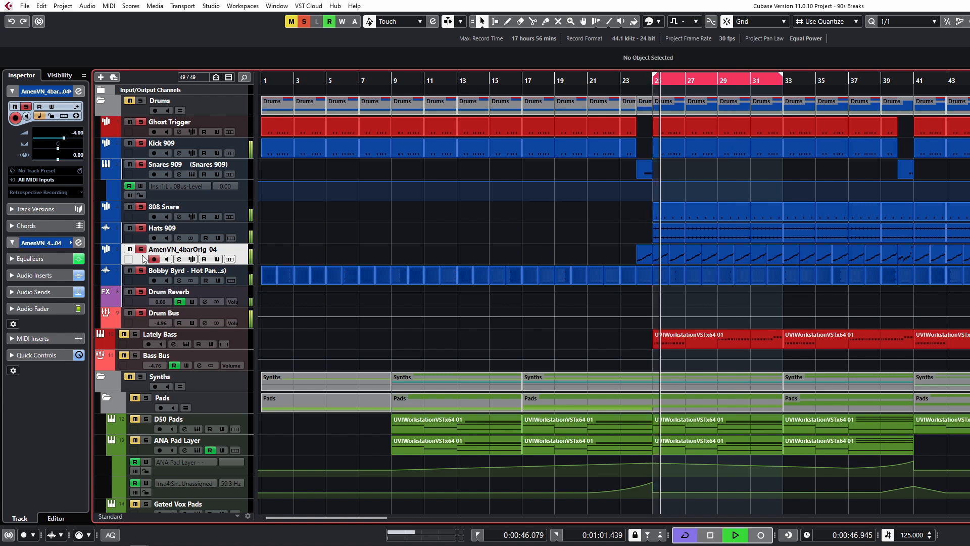
pyautogui.click(142, 249)
pyautogui.click(139, 227)
pyautogui.click(141, 207)
pyautogui.click(137, 164)
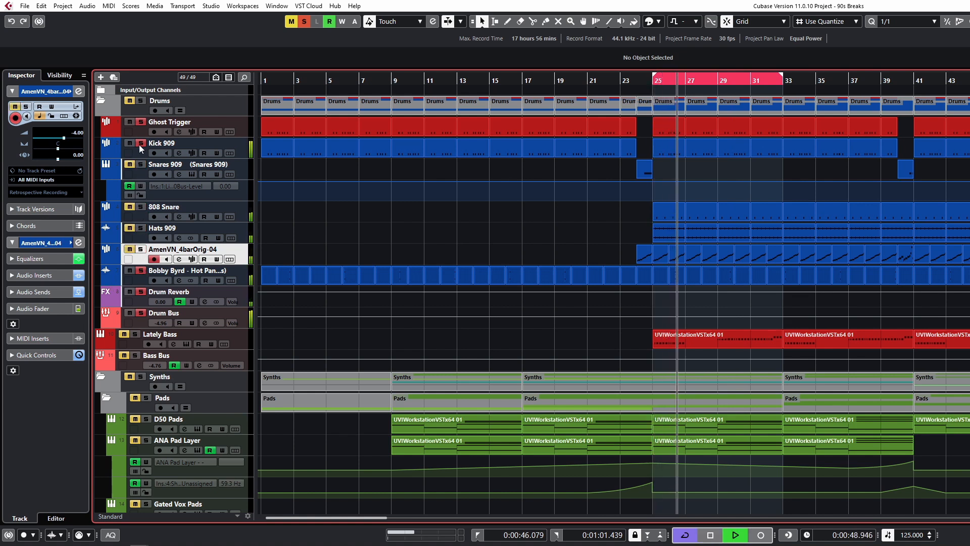
pyautogui.click(140, 144)
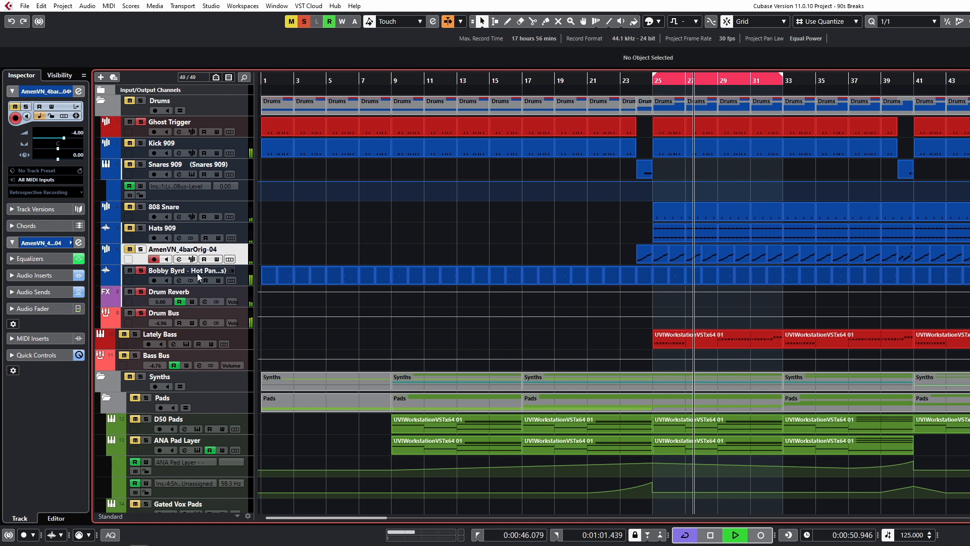
# - Check the Bobby Byrd track's channel settings, including its low cut, Compressor and Drum Reverb send, and stop playback
pyautogui.click(179, 279)
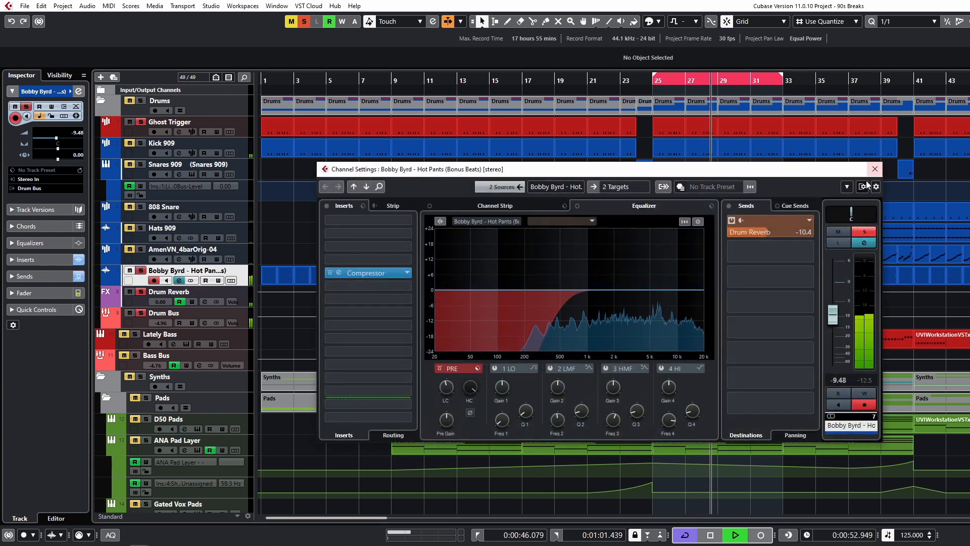
pyautogui.press('space')
pyautogui.click(874, 168)
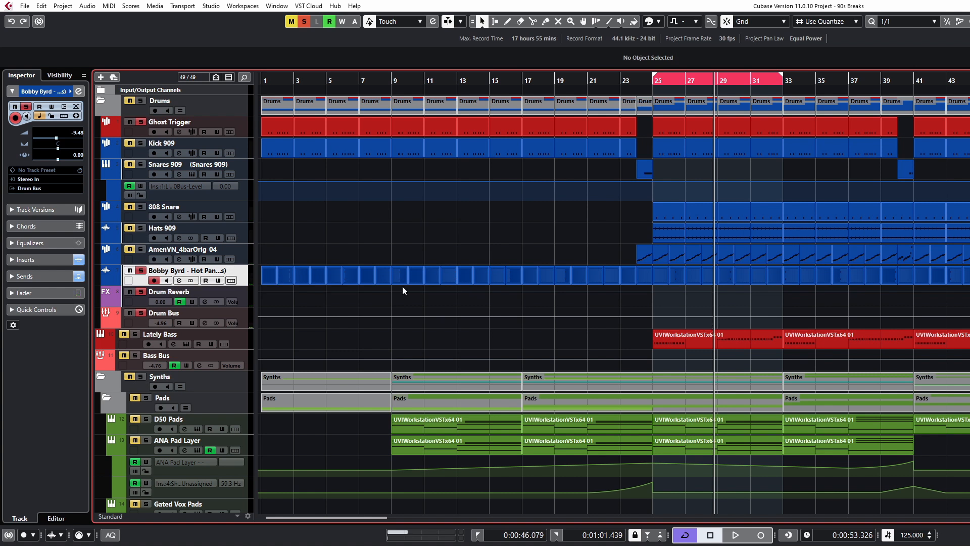
# - Examine the sliced Bobby Byrd event at bar 25 against a 1/16 grid and audition it from the loop start
pyautogui.moveTo(648, 82); pyautogui.dragTo(260, 176)
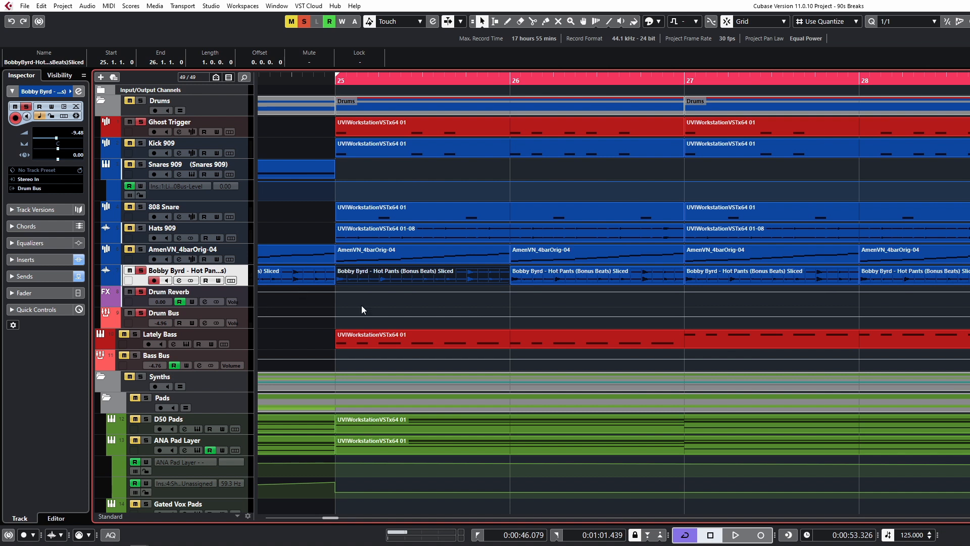
pyautogui.hotkey('alt', '5')
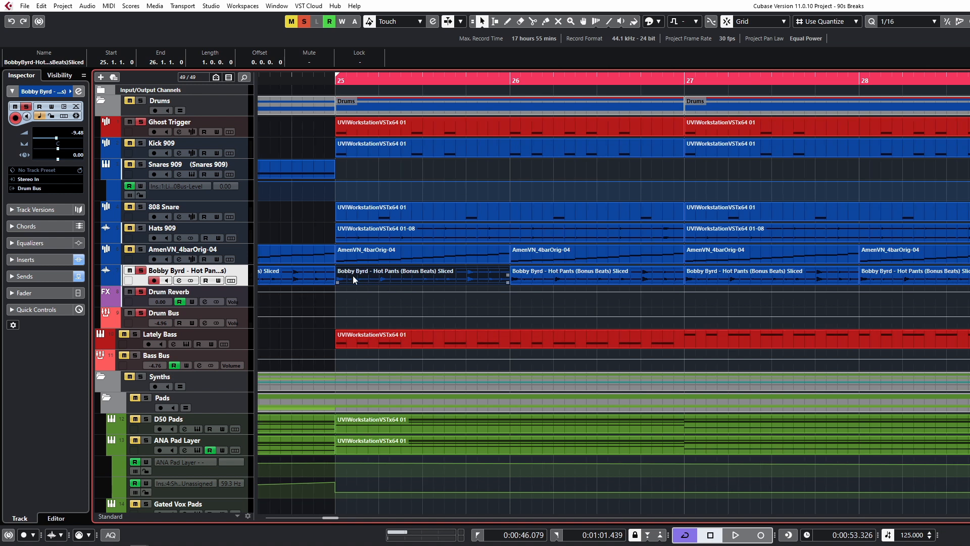
pyautogui.press('g')
pyautogui.press('g')
pyautogui.press('g')
pyautogui.press('g')
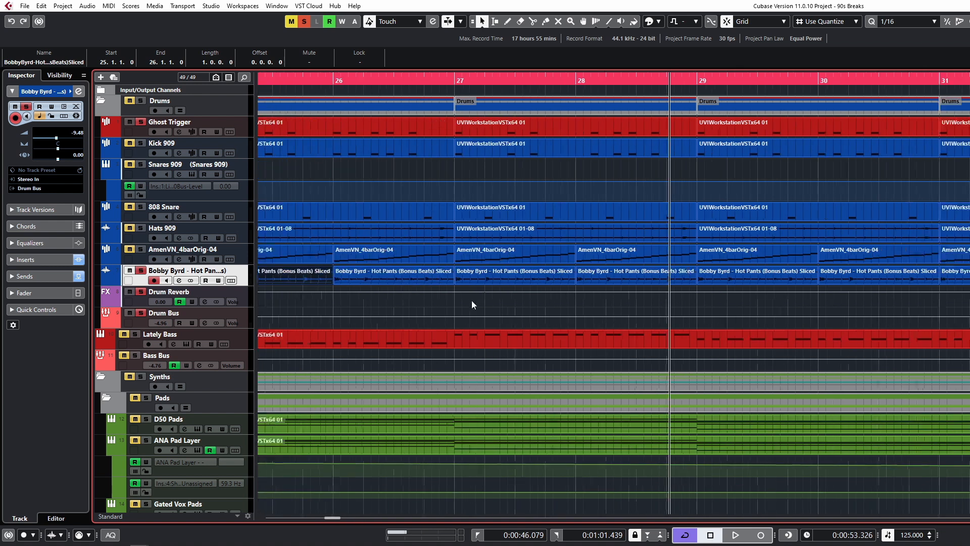
pyautogui.press('KP_1')
pyautogui.press('space')
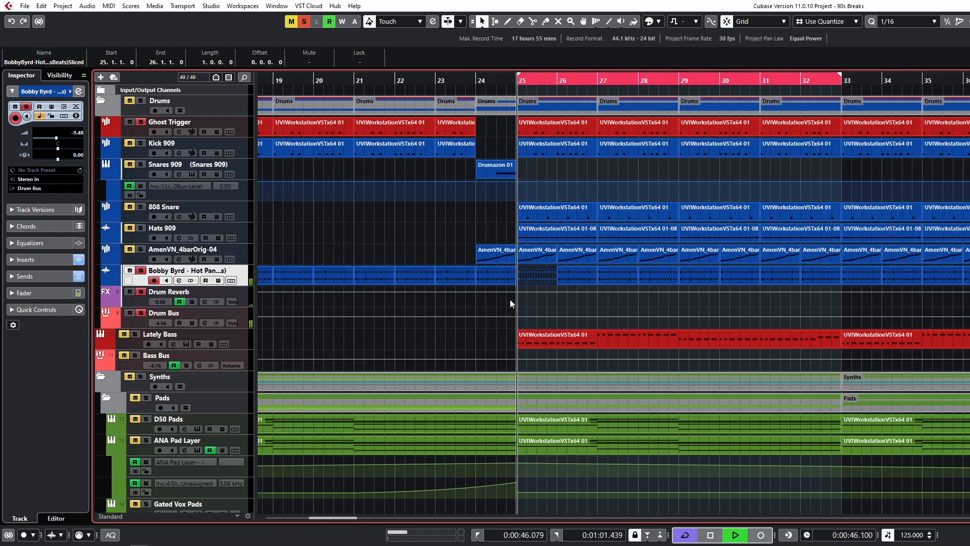
pyautogui.press('space')
# - Set the loop locators from bar 33 to 41 and view the AmenVN_4barOrig-04 part at bar 40 in the Key Editor
pyautogui.press('g')
pyautogui.press('g')
pyautogui.press('g')
pyautogui.moveTo(589, 244); pyautogui.dragTo(969, 263)
pyautogui.click(819, 189)
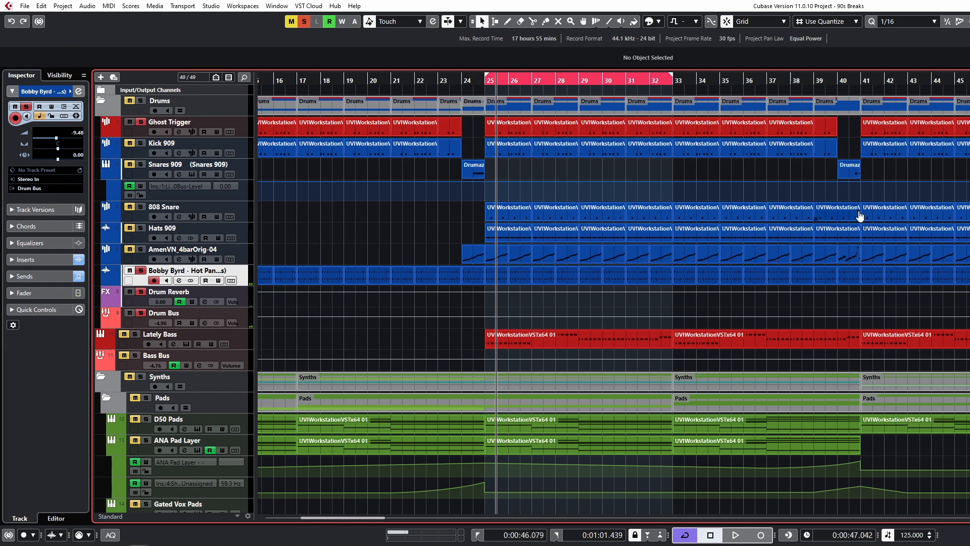
pyautogui.click(823, 86)
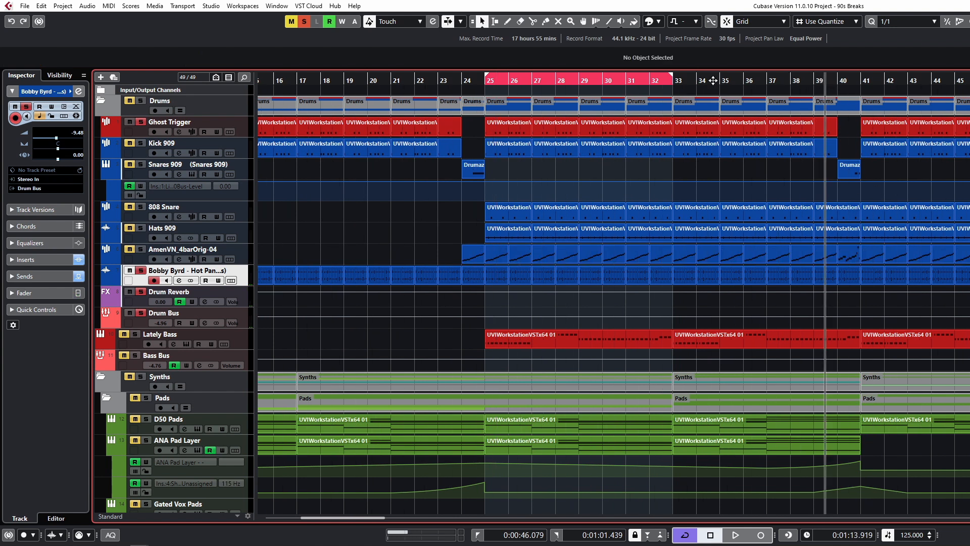
pyautogui.moveTo(675, 71); pyautogui.dragTo(861, 73)
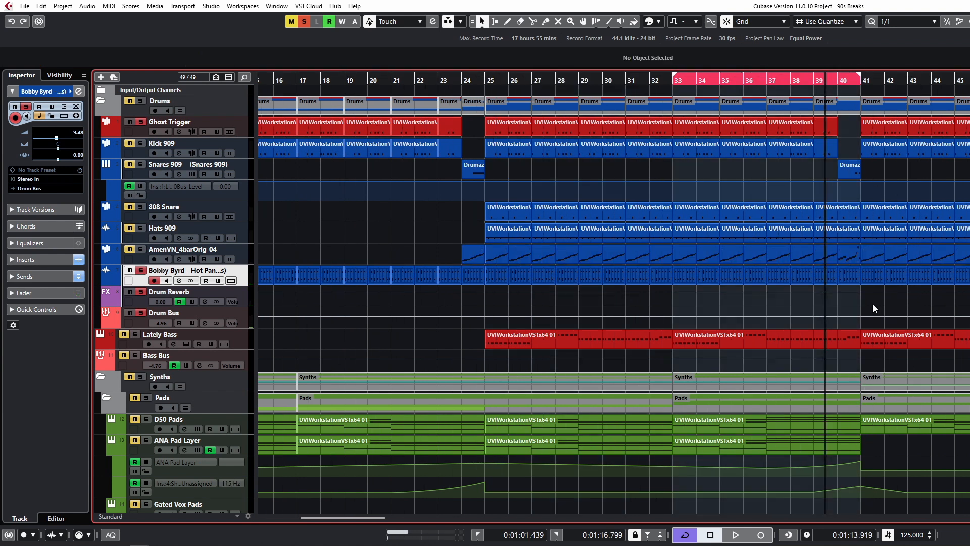
pyautogui.doubleClick(851, 258)
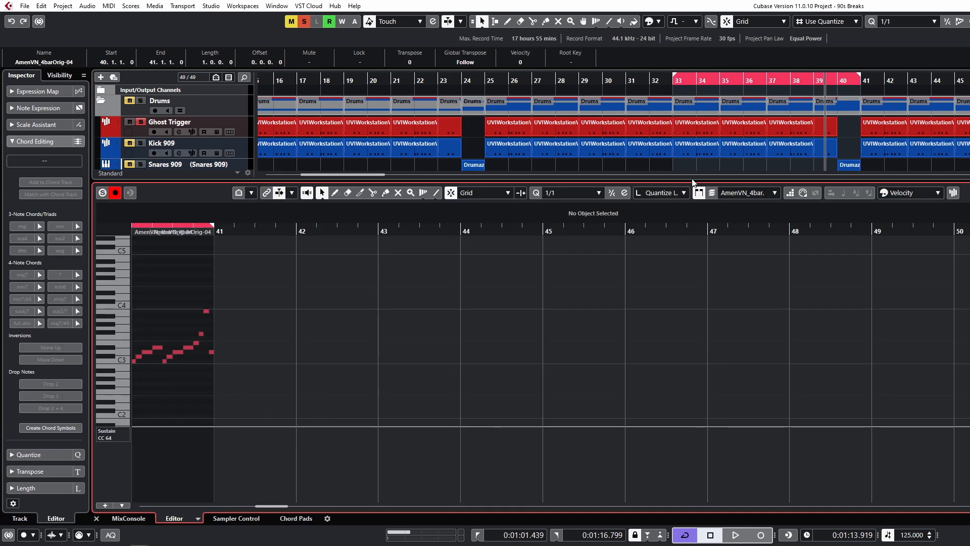
pyautogui.press('Return')
# - Solo the whole Drums folder and play from bar 39 through the fill back into the loop start
pyautogui.click(139, 101)
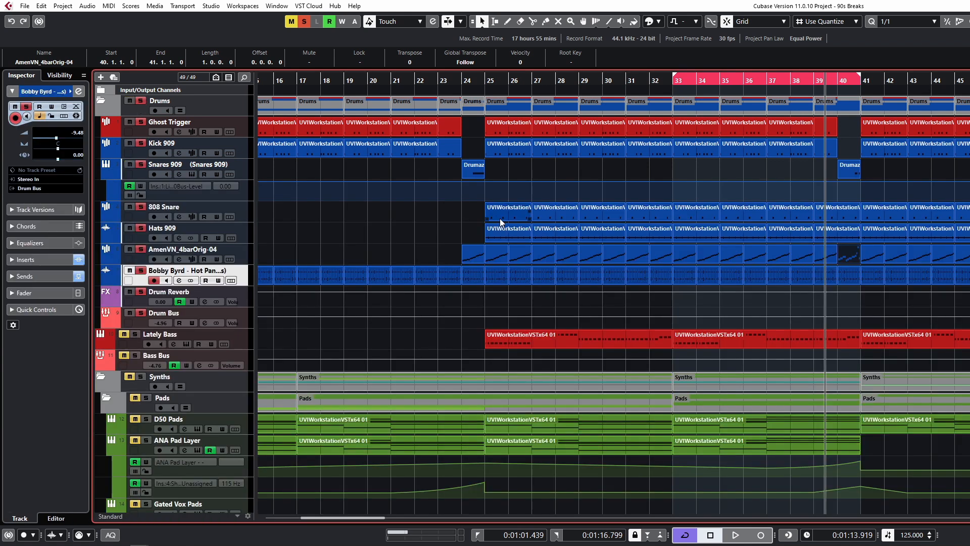
pyautogui.press('space')
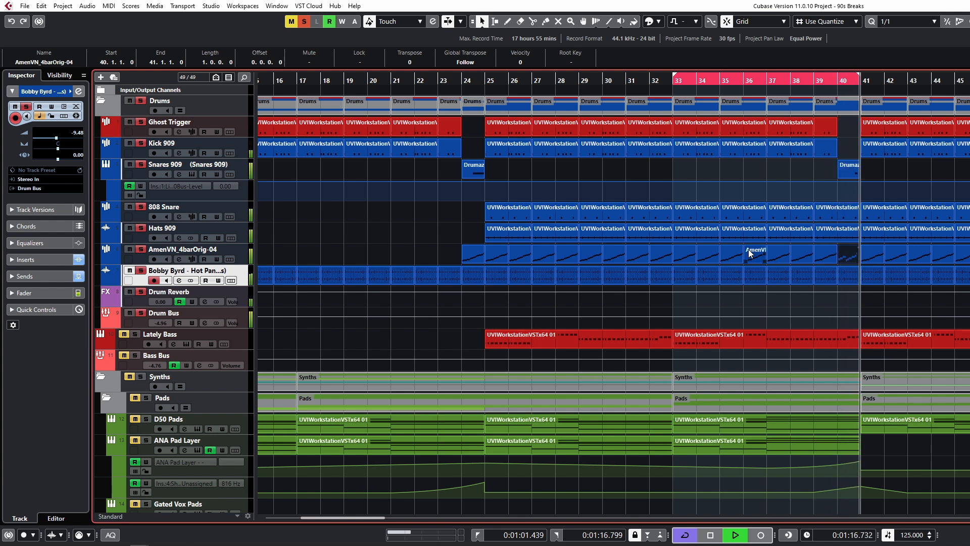
pyautogui.press('space')
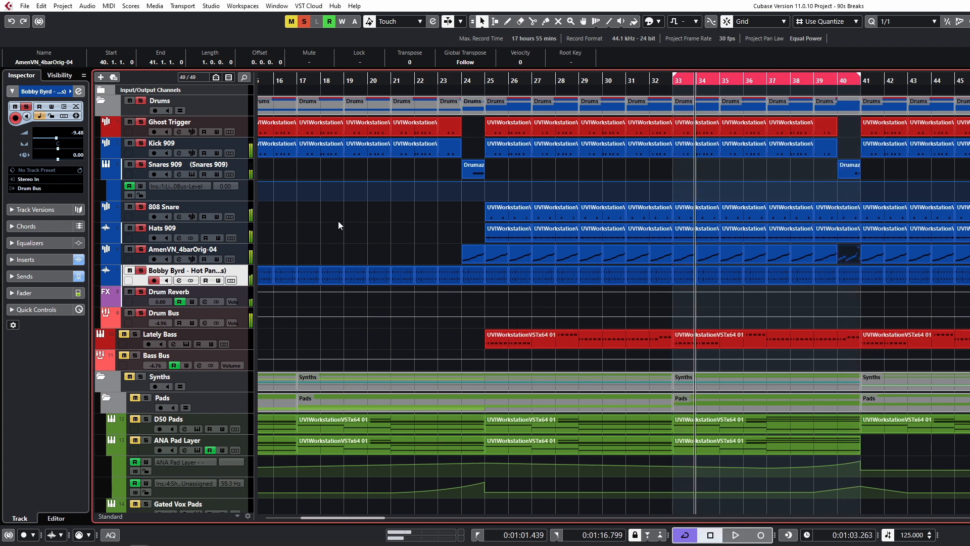
pyautogui.click(321, 228)
# - Open the Drum Reverb channel settings, inspect its SP2016 Reverb insert and close both windows
pyautogui.click(175, 302)
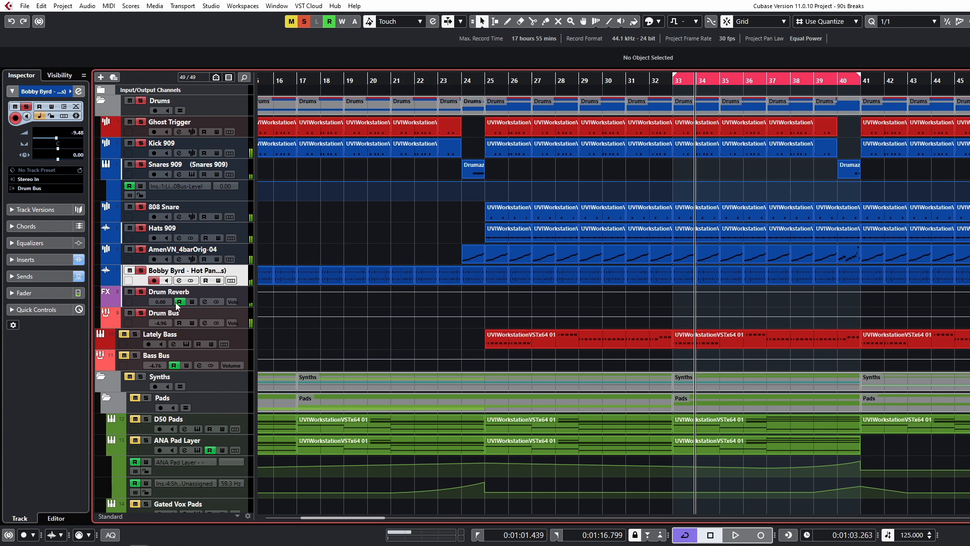
pyautogui.click(204, 301)
pyautogui.click(368, 221)
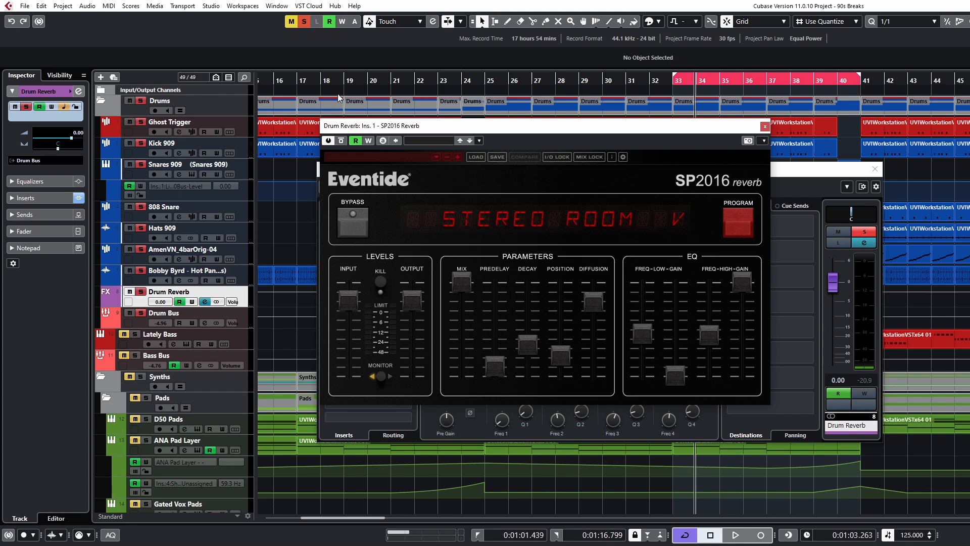
pyautogui.click(765, 126)
pyautogui.click(875, 168)
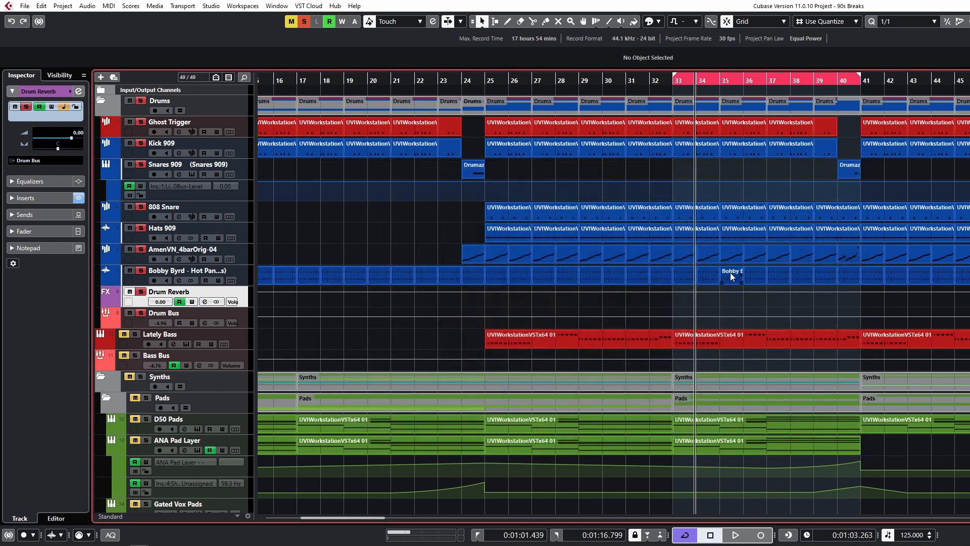
# - Clear the drum solos and select the Lately Bass part at bar 33 with the playhead at the loop start
pyautogui.scroll(-3, 560, 272)
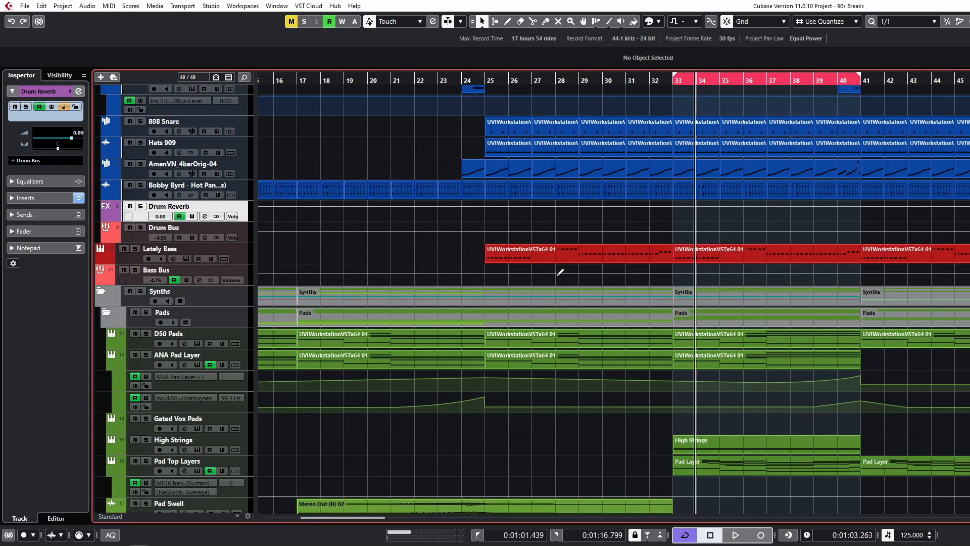
pyautogui.click(775, 251)
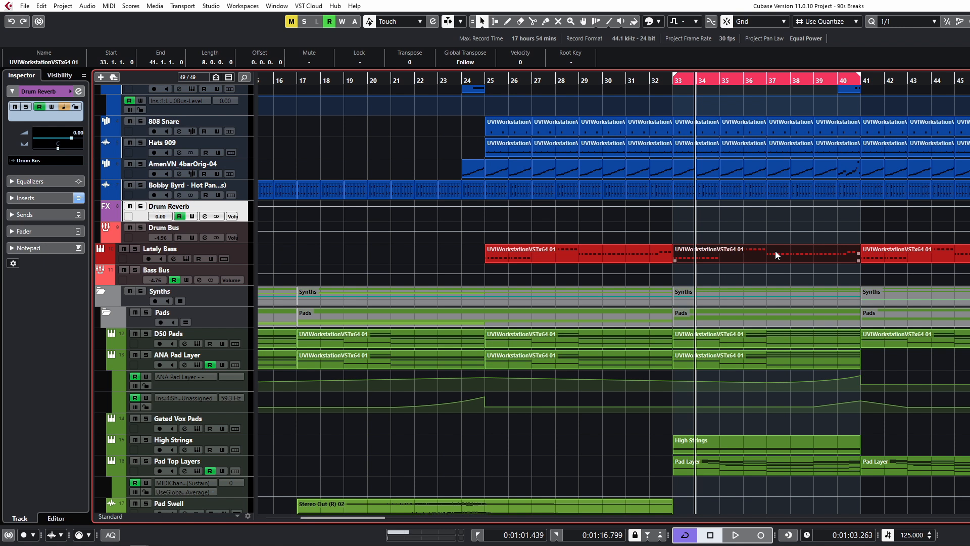
pyautogui.press('KP_1')
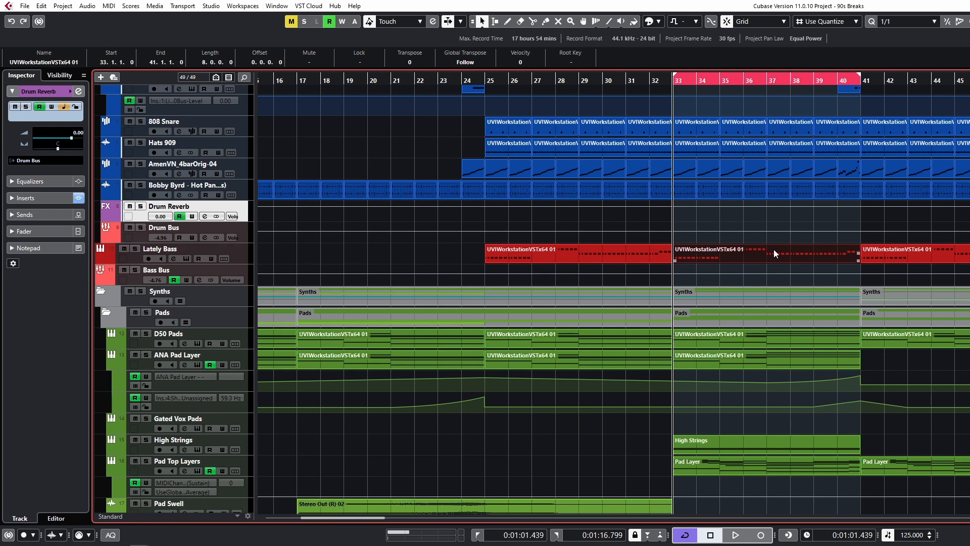
# - Open the Lately Bass track's UVI Workstation instrument to view its Lately Mono patch and close it
pyautogui.click(134, 256)
pyautogui.click(187, 260)
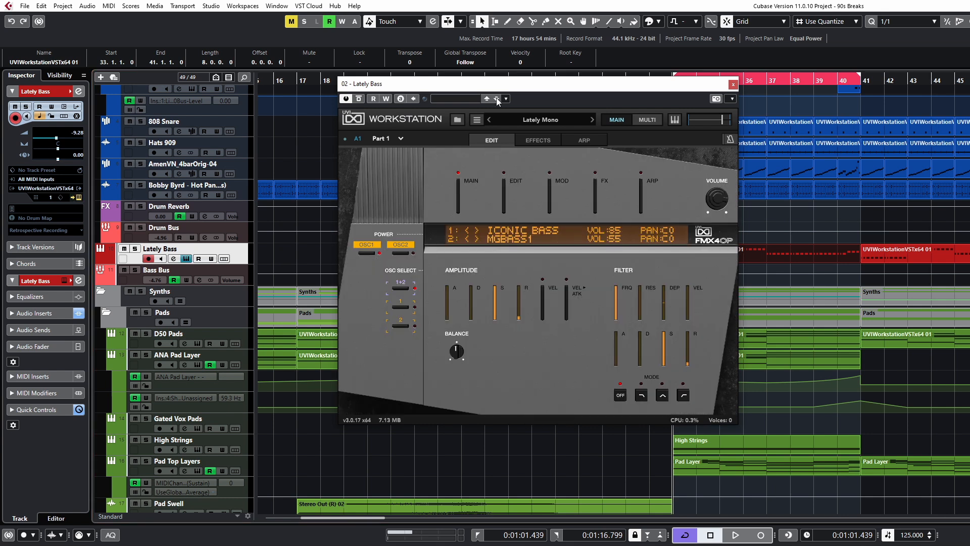
pyautogui.click(733, 84)
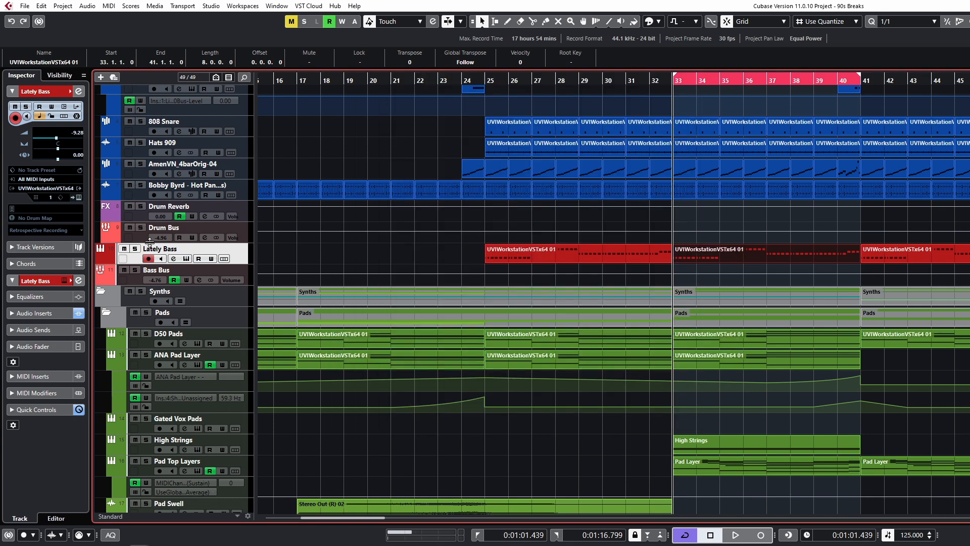
# - Open the Lately Bass channel settings, inspect the Quadrafuzz v2 and both Shade inserts, and close the two Shade windows
pyautogui.click(173, 258)
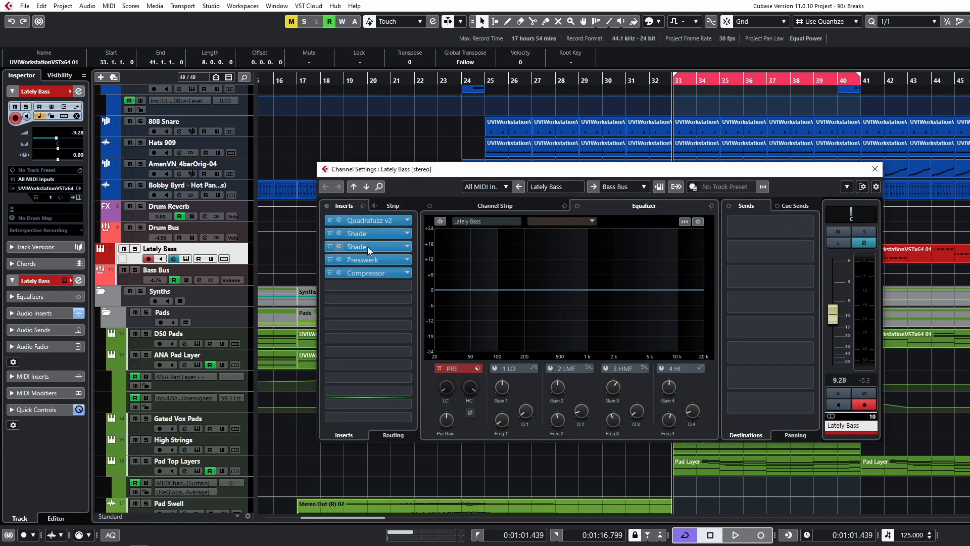
pyautogui.click(339, 220)
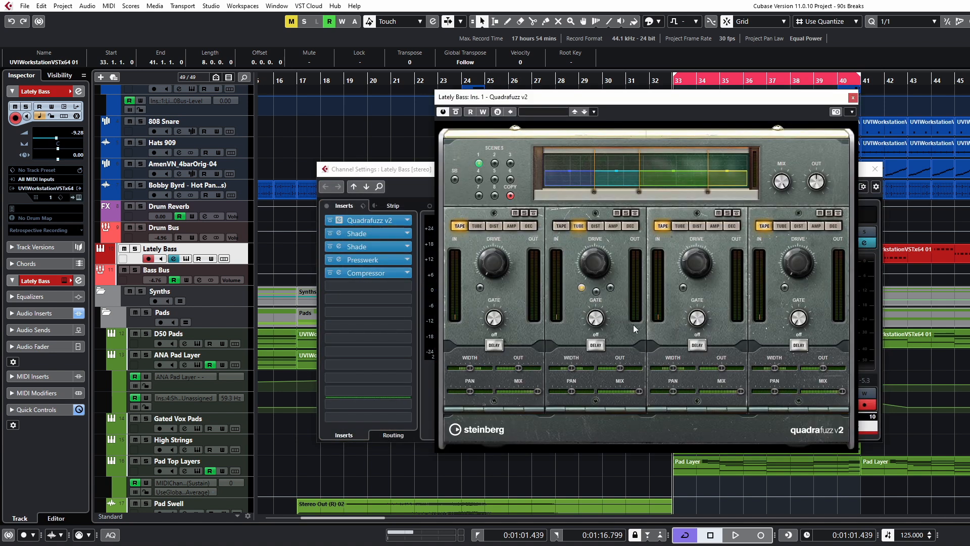
pyautogui.moveTo(591, 264)
pyautogui.click(339, 233)
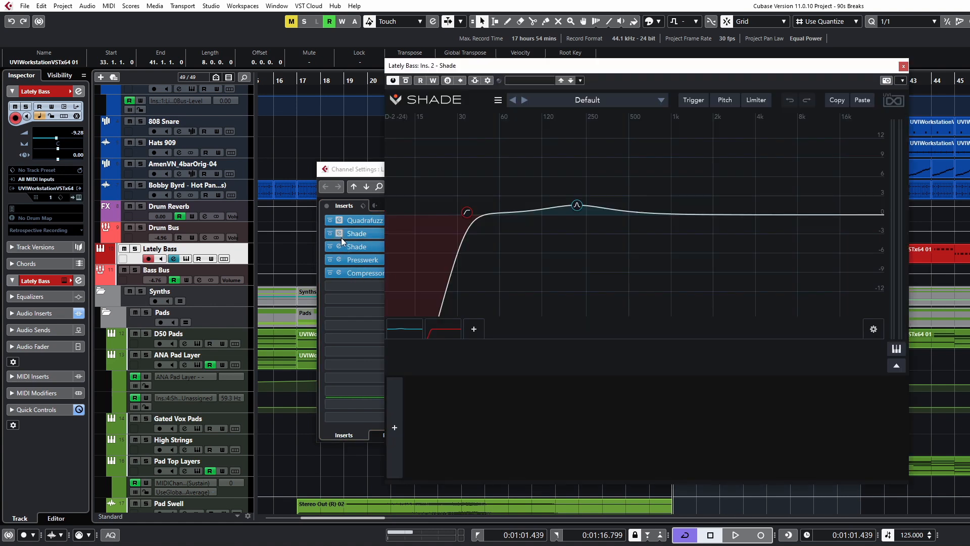
pyautogui.click(339, 247)
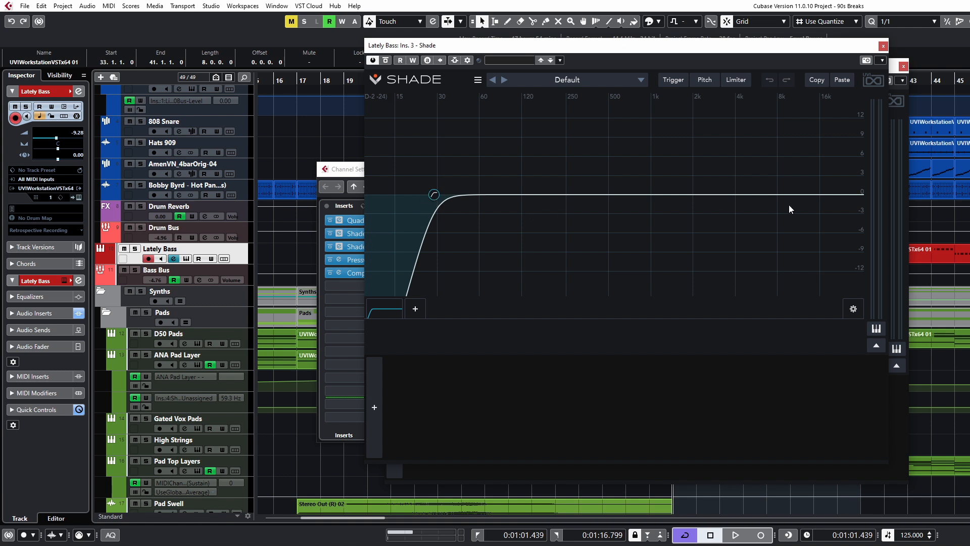
pyautogui.click(883, 46)
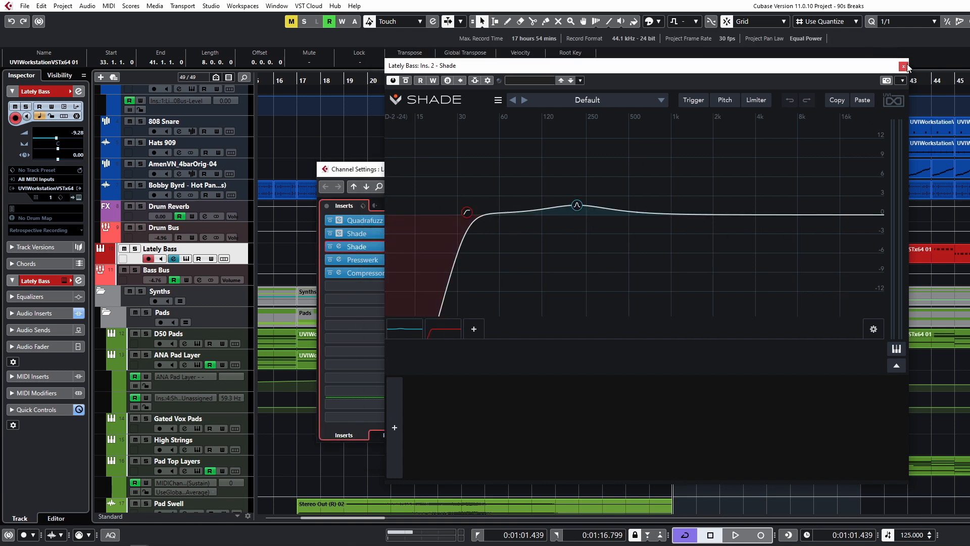
pyautogui.click(903, 66)
# - Inspect the Presswerk insert on Lately Bass and close the plug-in and channel settings windows
pyautogui.click(339, 259)
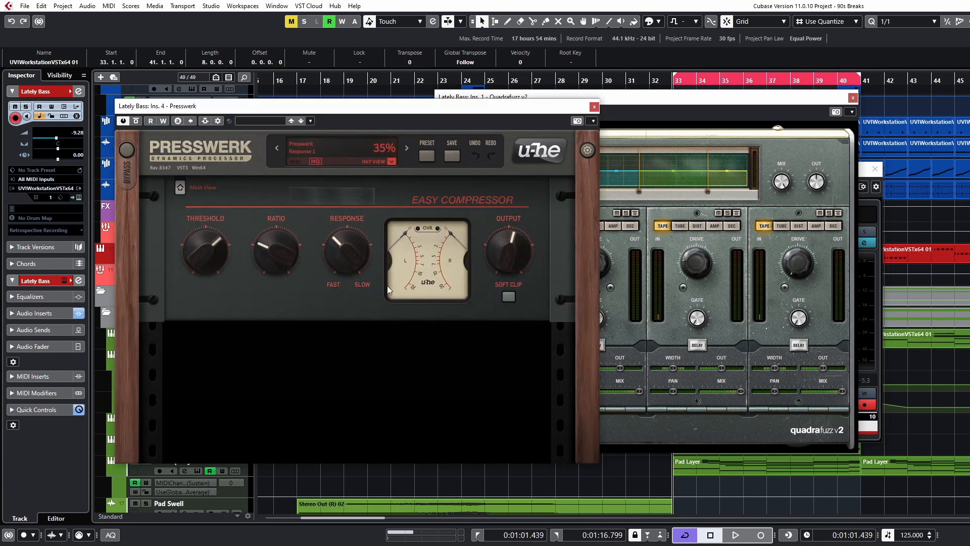
pyautogui.click(594, 107)
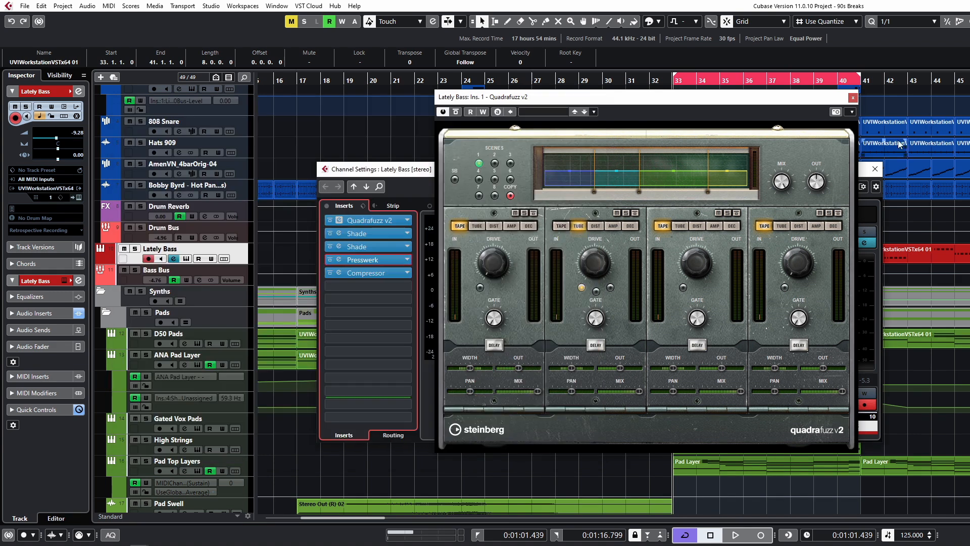
pyautogui.click(853, 98)
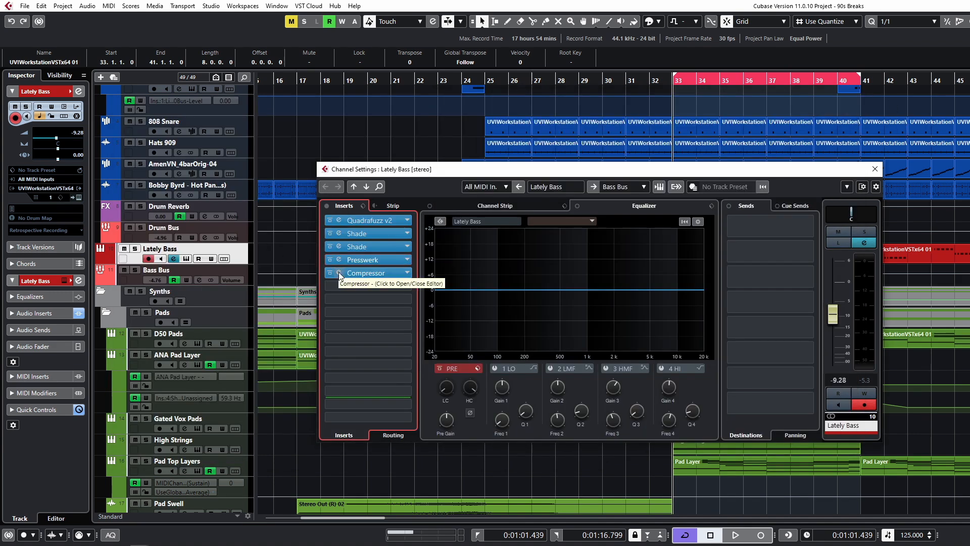
pyautogui.click(874, 169)
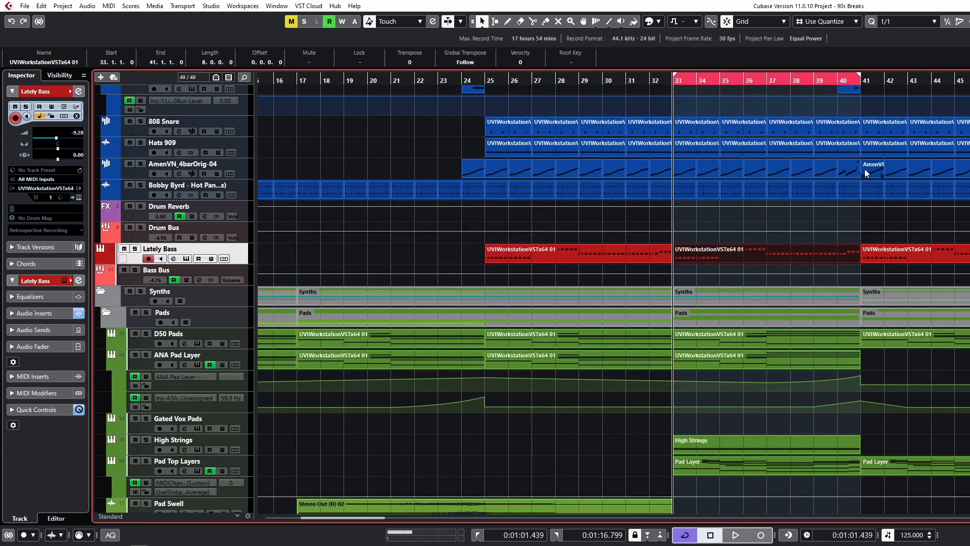
# - Play the loop from bar 33 with Lately Bass soloed, add the Drums folder to the solo, and stop playback near bar 41
pyautogui.click(135, 249)
pyautogui.press('space')
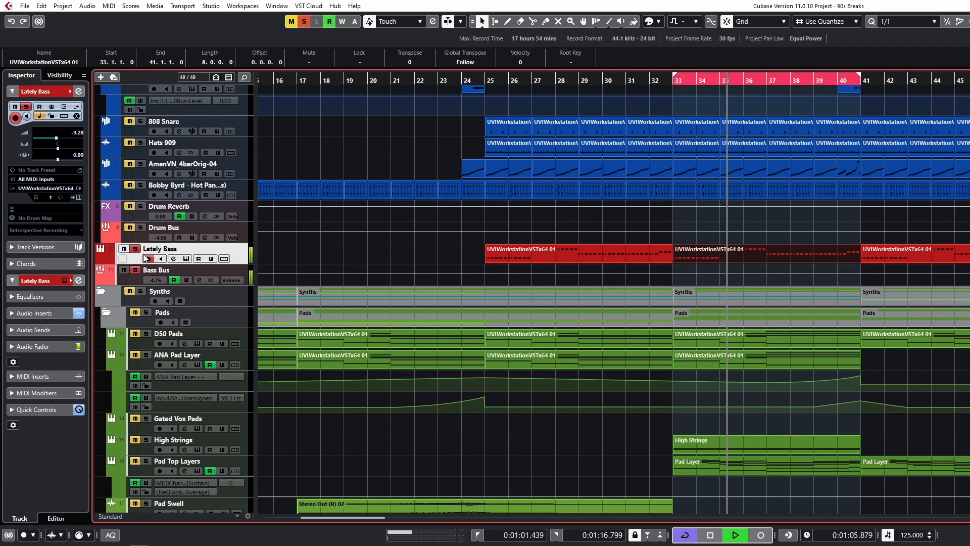
pyautogui.scroll(4, 231, 135)
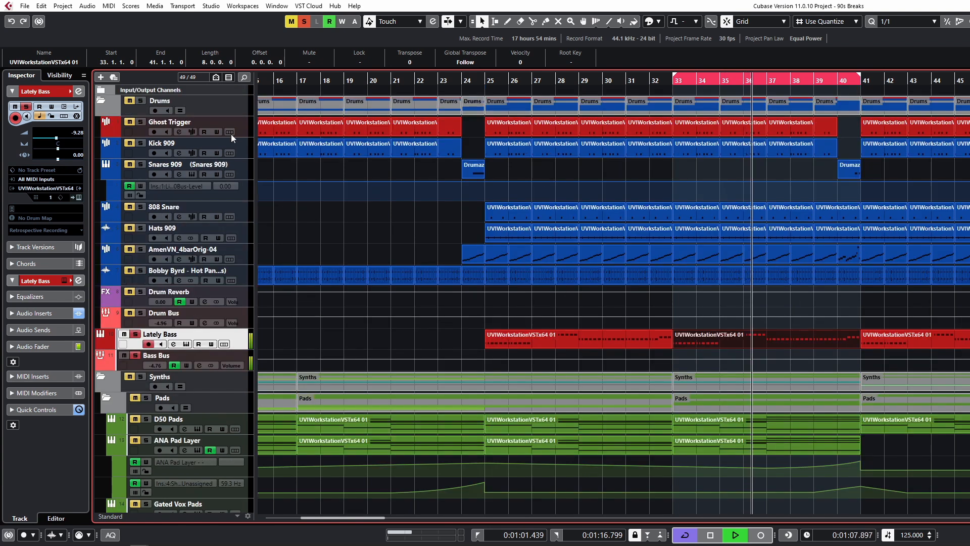
pyautogui.click(140, 101)
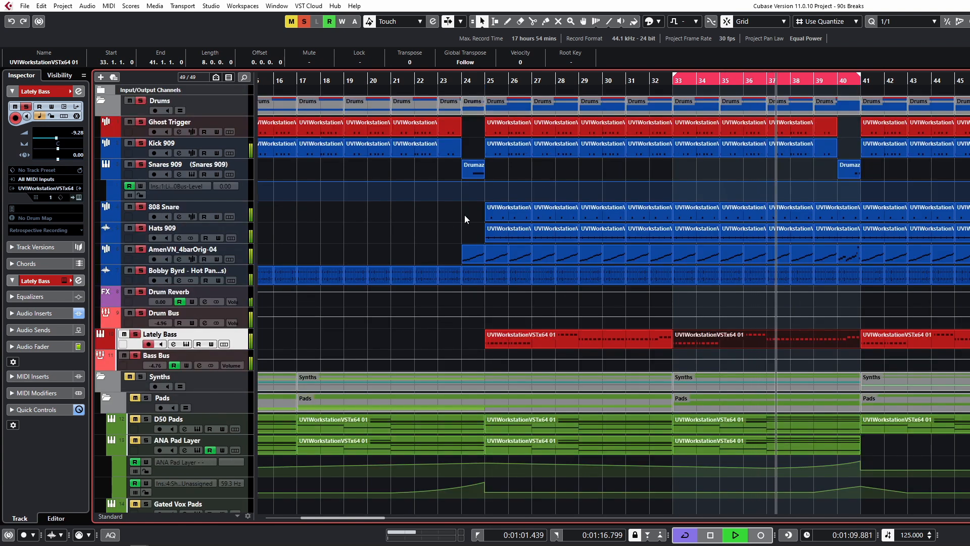
pyautogui.scroll(-12, 475, 209)
pyautogui.scroll(4, 606, 199)
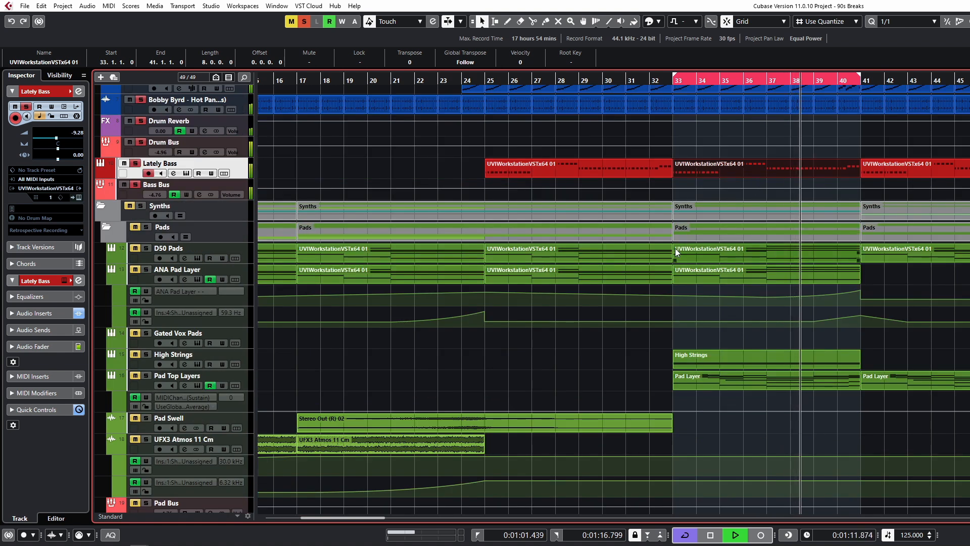
pyautogui.scroll(4, 665, 231)
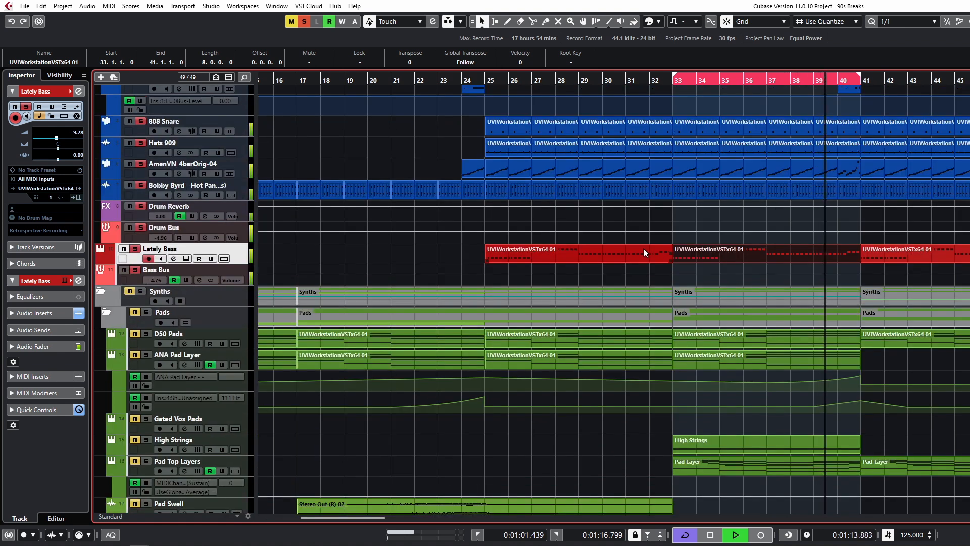
pyautogui.moveTo(662, 226); pyautogui.dragTo(892, 227)
pyautogui.press('g')
pyautogui.press('g')
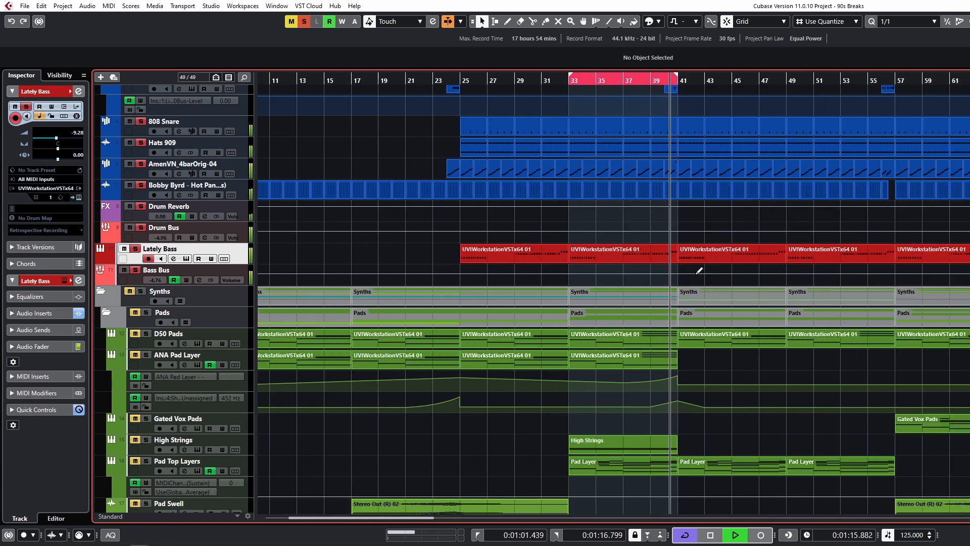
pyautogui.press('g')
pyautogui.press('space')
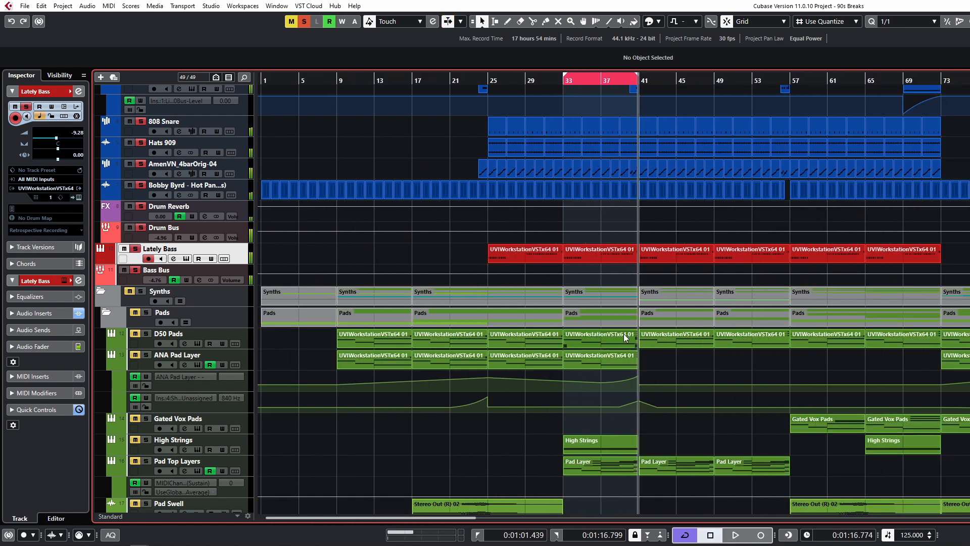
# - Select the D50 Pads part at bar 9, view the track's BBW Pad instrument patch, and close the instrument window
pyautogui.scroll(-4, 596, 308)
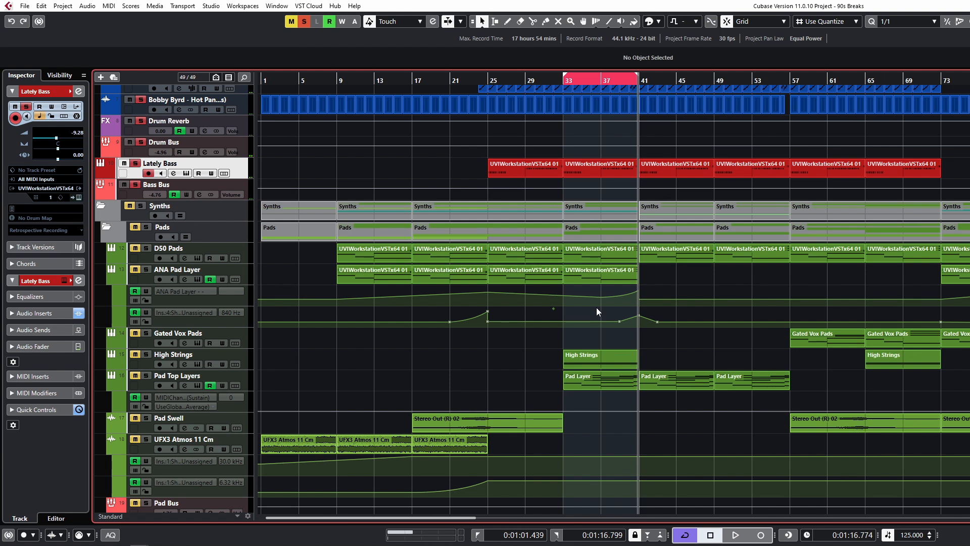
pyautogui.click(405, 253)
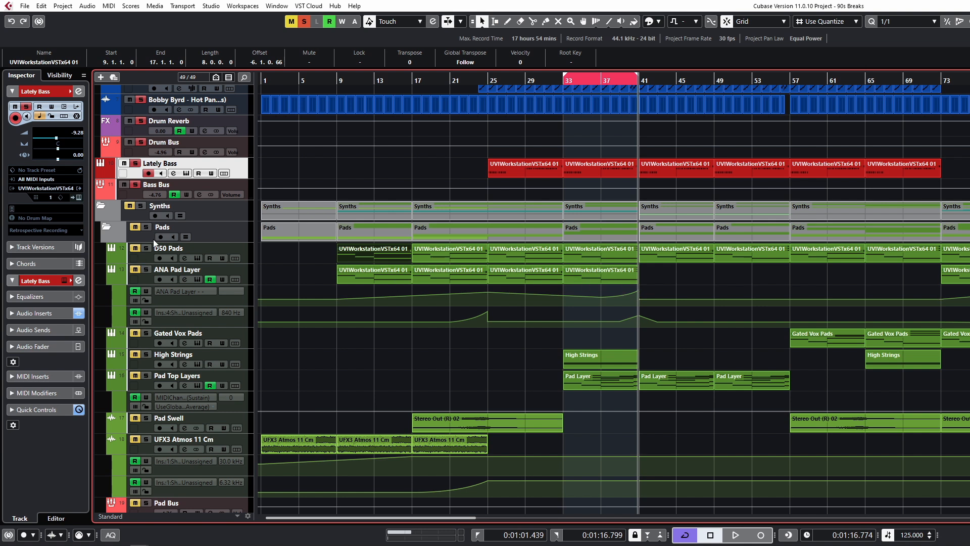
pyautogui.click(245, 254)
pyautogui.click(197, 258)
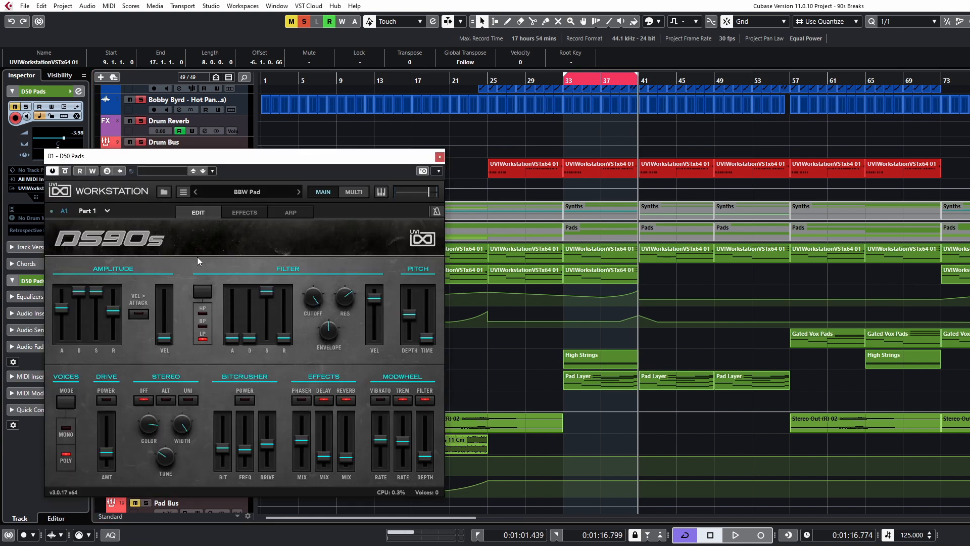
pyautogui.click(439, 157)
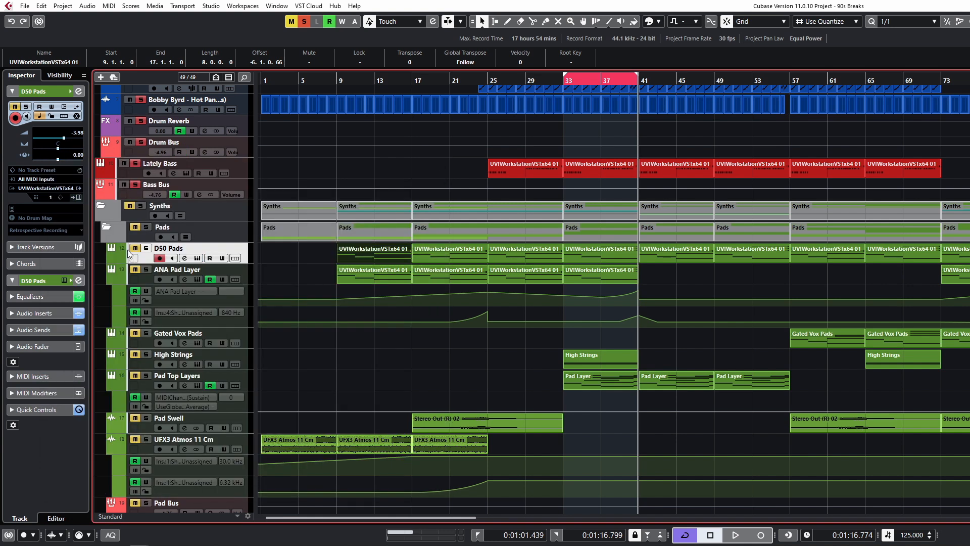
# - Return to the loop start at bar 33, clear all solos, and play the D50 Pads track soloed
pyautogui.press('KP_1')
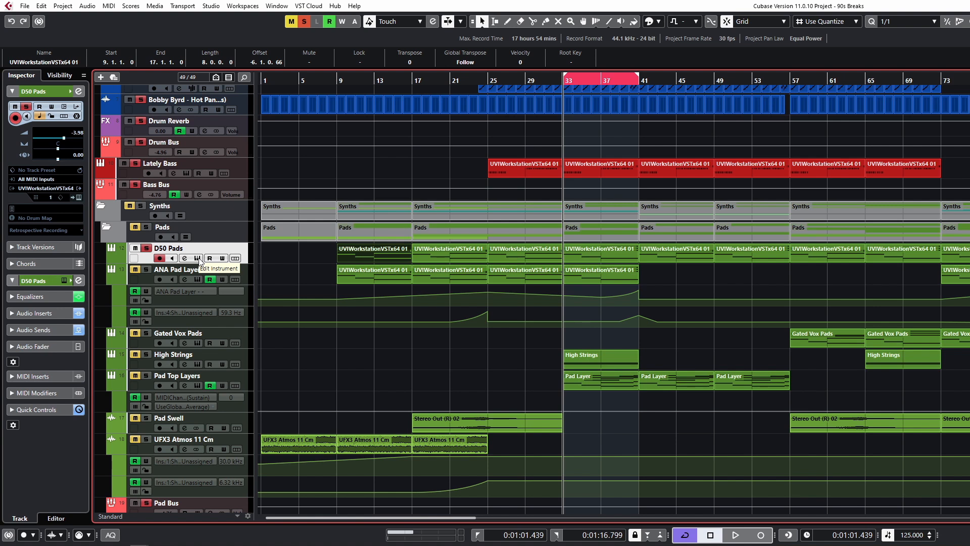
pyautogui.click(304, 21)
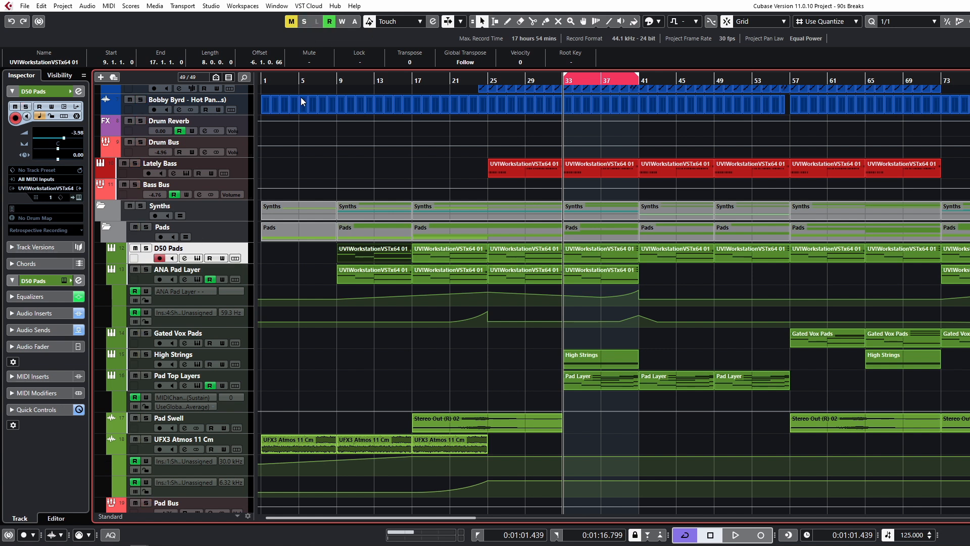
pyautogui.click(146, 250)
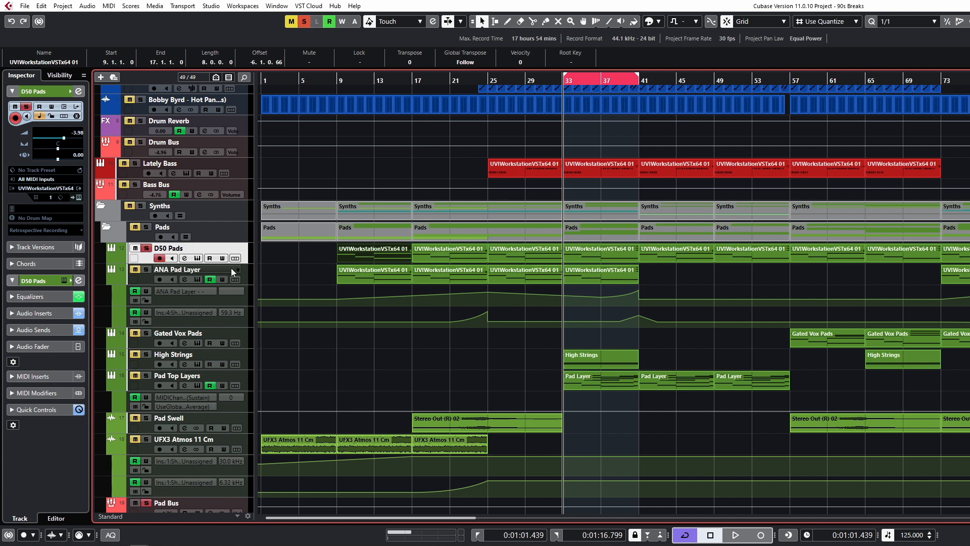
pyautogui.press('space')
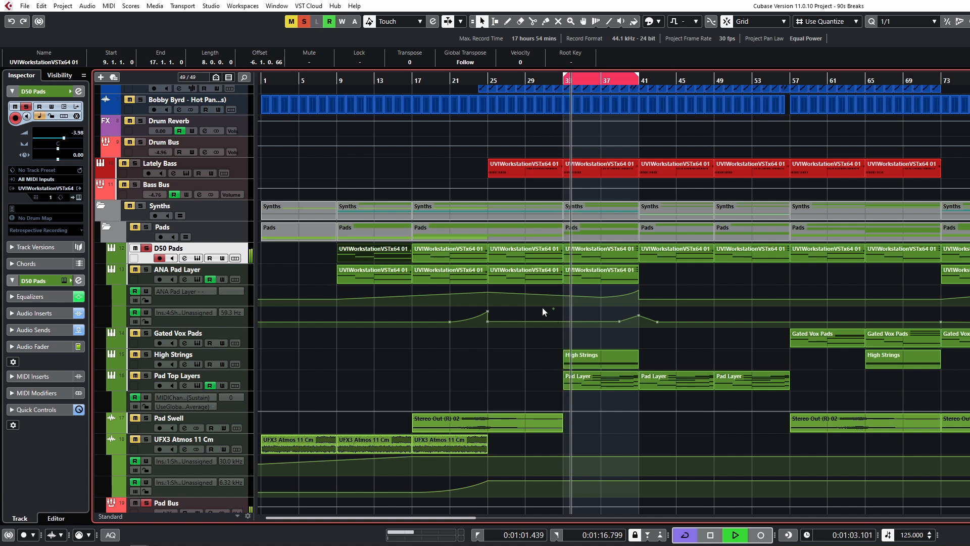
# - Solo the ANA Pad Layer track instead, stop playback, and select its part at bar 17
pyautogui.click(148, 274)
pyautogui.press('space')
pyautogui.click(459, 274)
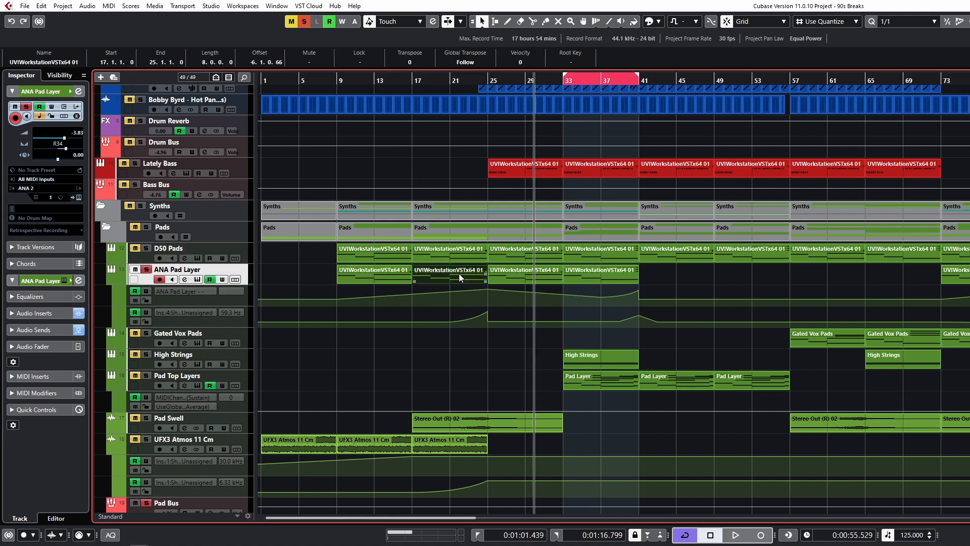
# - Solo D50 Pads alongside ANA Pad Layer, play from bar 18 while toggling the ANA Pad Layer solo to compare, and stop
pyautogui.click(146, 248)
pyautogui.click(422, 80)
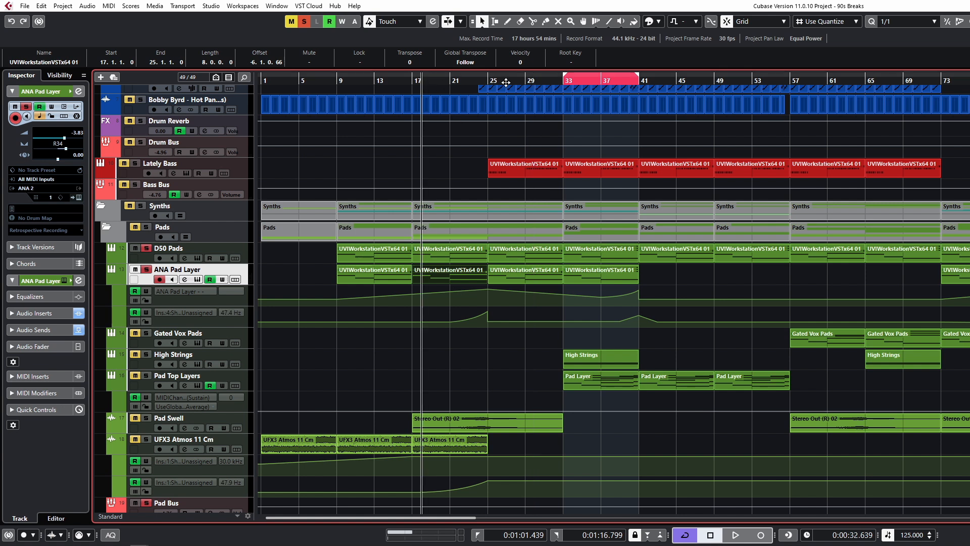
pyautogui.press('space')
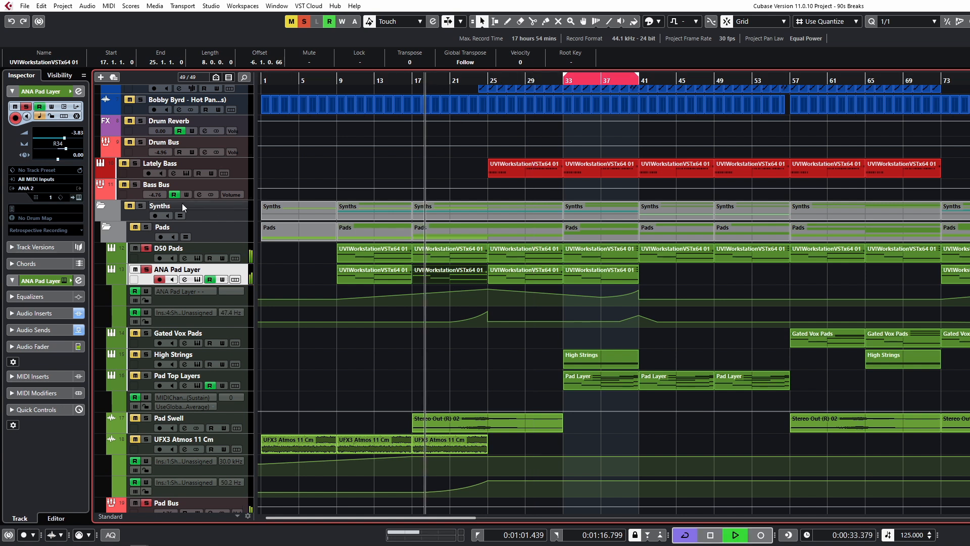
pyautogui.click(146, 270)
pyautogui.click(146, 269)
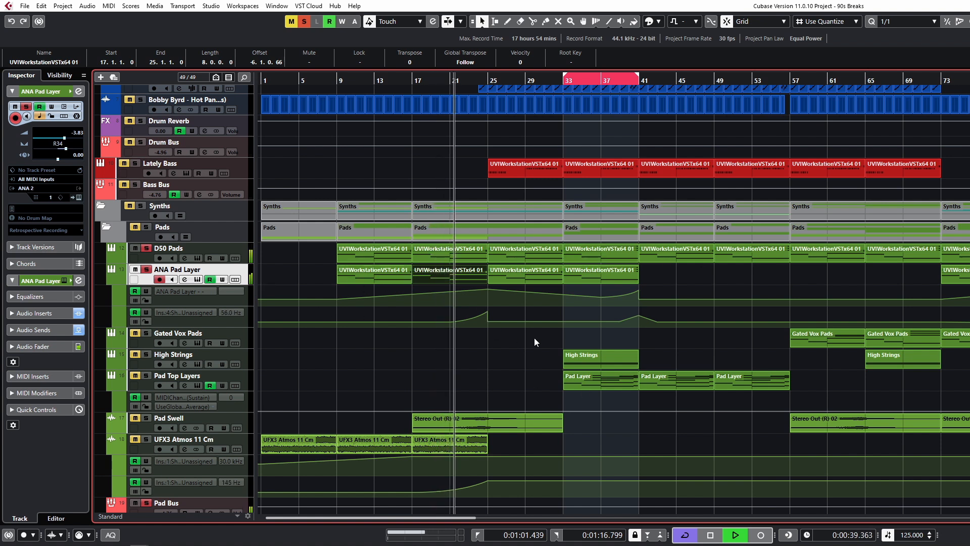
pyautogui.press('space')
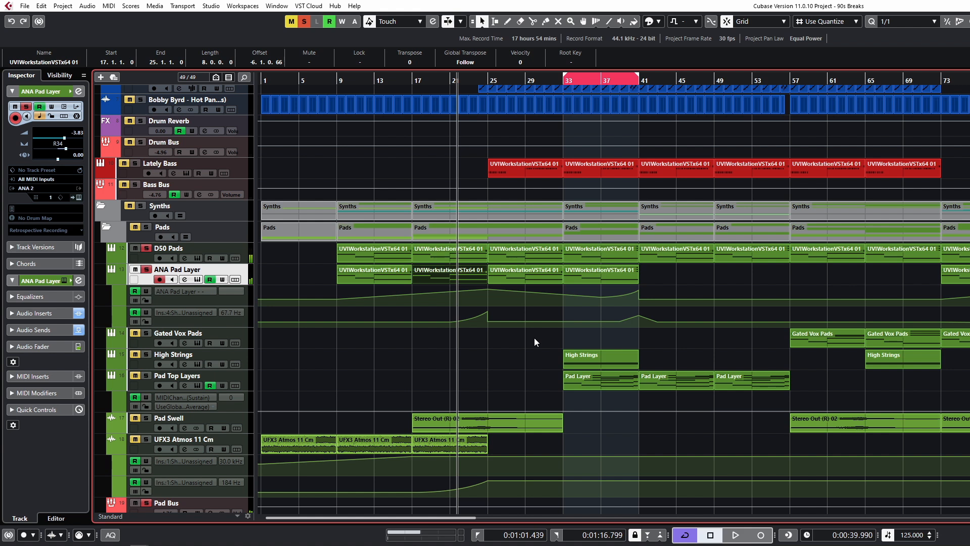
# - Solo only Gated Vox Pads with the loop over bars 57 to 65, and inspect its Large Choir 2 instrument and VPS Trance Gate insert
pyautogui.click(146, 269)
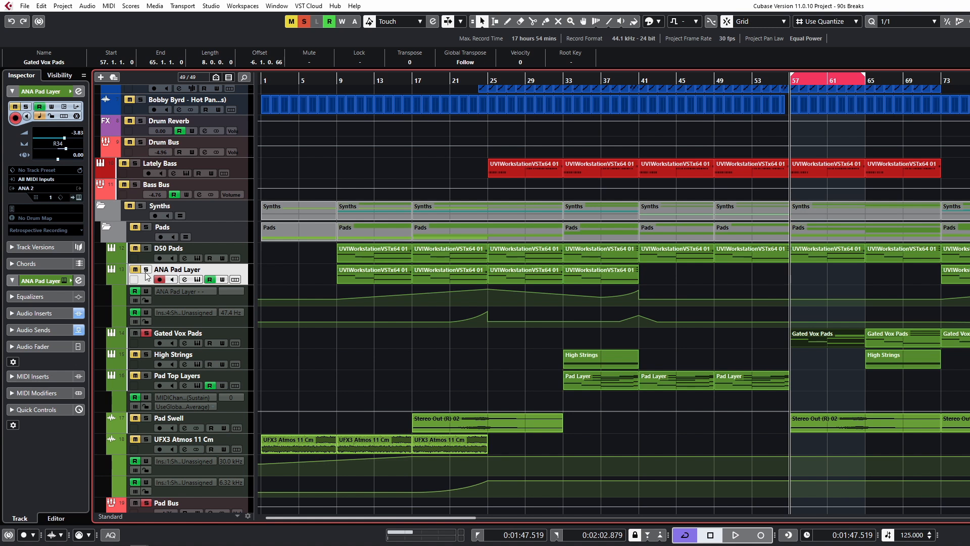
pyautogui.click(197, 343)
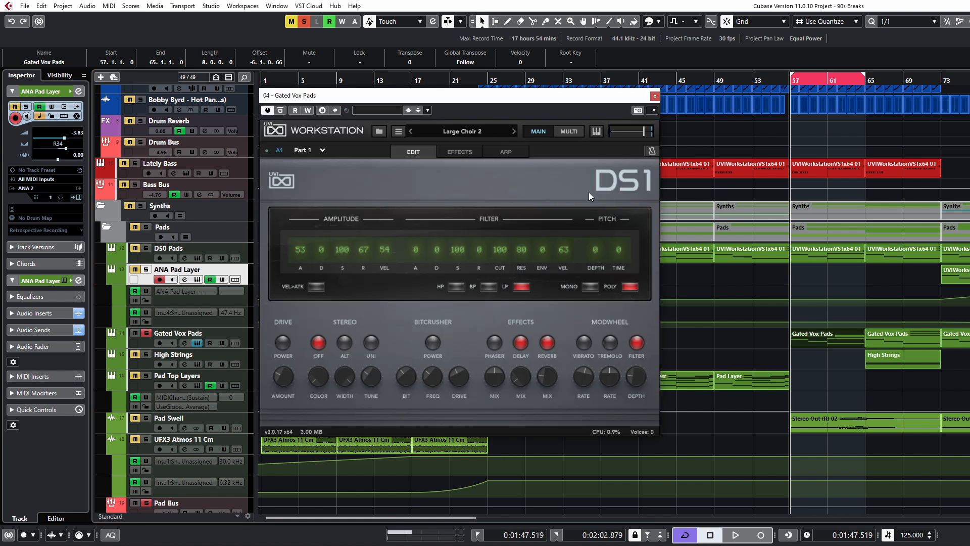
pyautogui.click(655, 96)
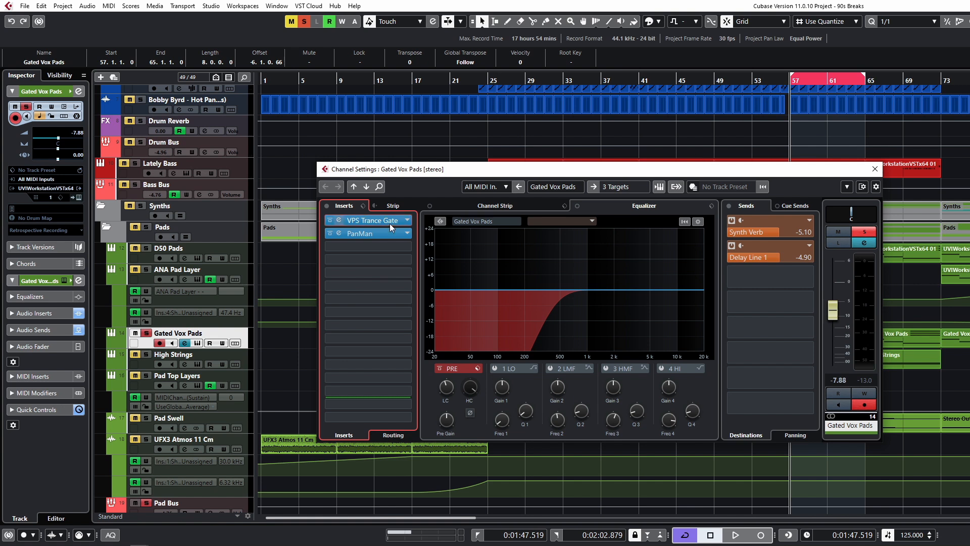
pyautogui.click(338, 219)
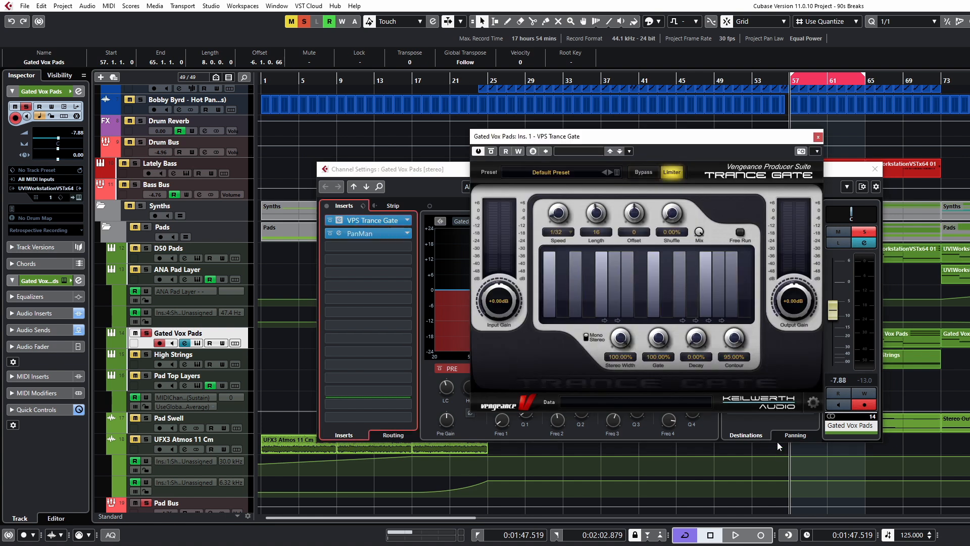
# - Play the Gated Vox Pads, examine the Synth Verb and Delay Line 1 sends, and close the channel settings
pyautogui.press('space')
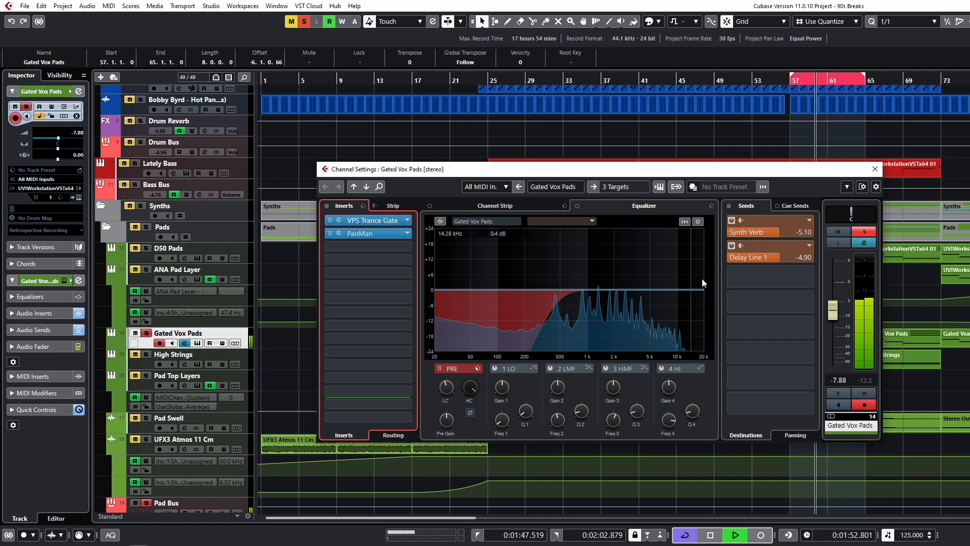
pyautogui.press('space')
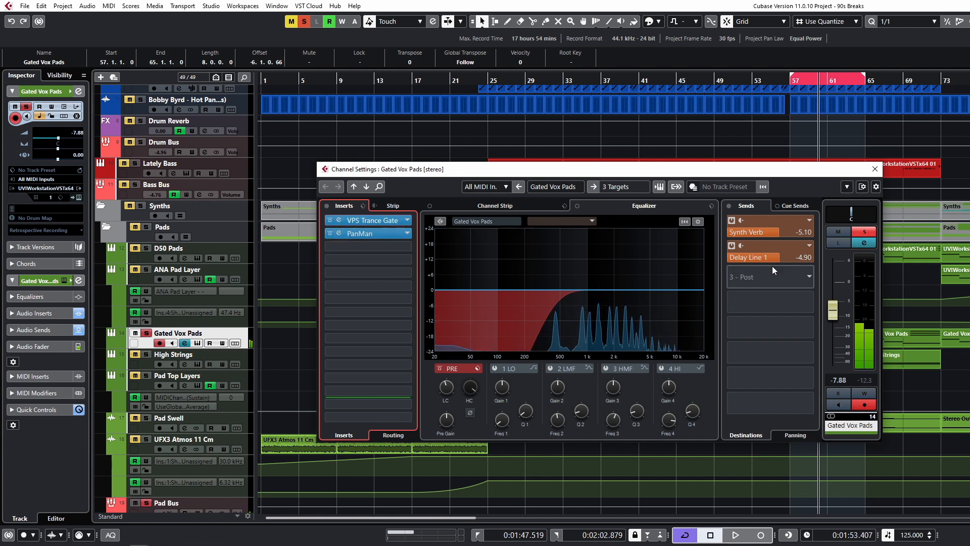
pyautogui.click(741, 246)
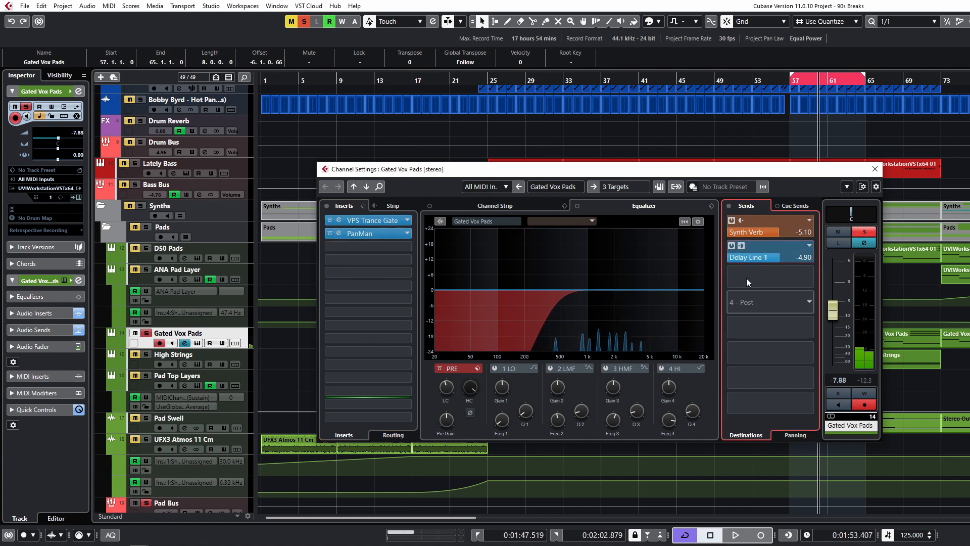
pyautogui.click(741, 245)
pyautogui.scroll(-2, 265, 378)
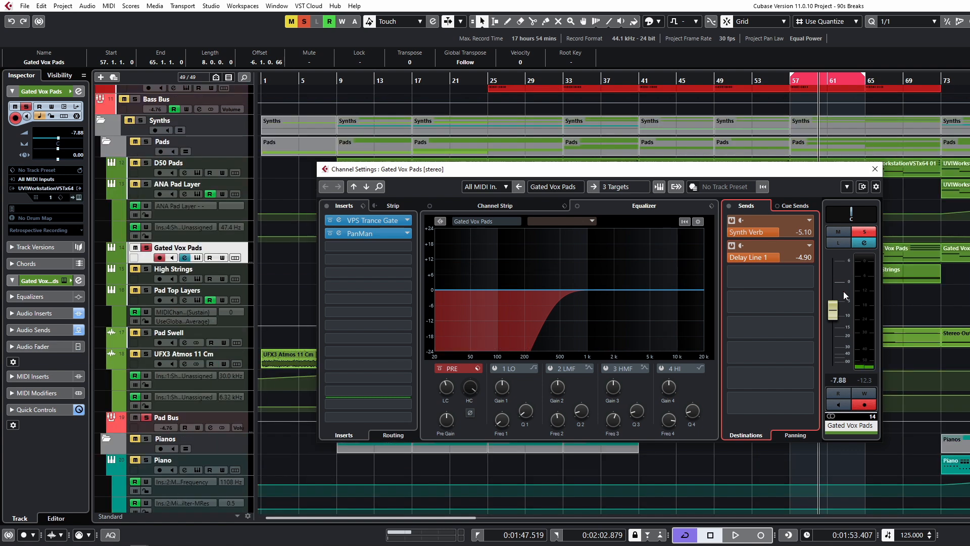
pyautogui.click(874, 169)
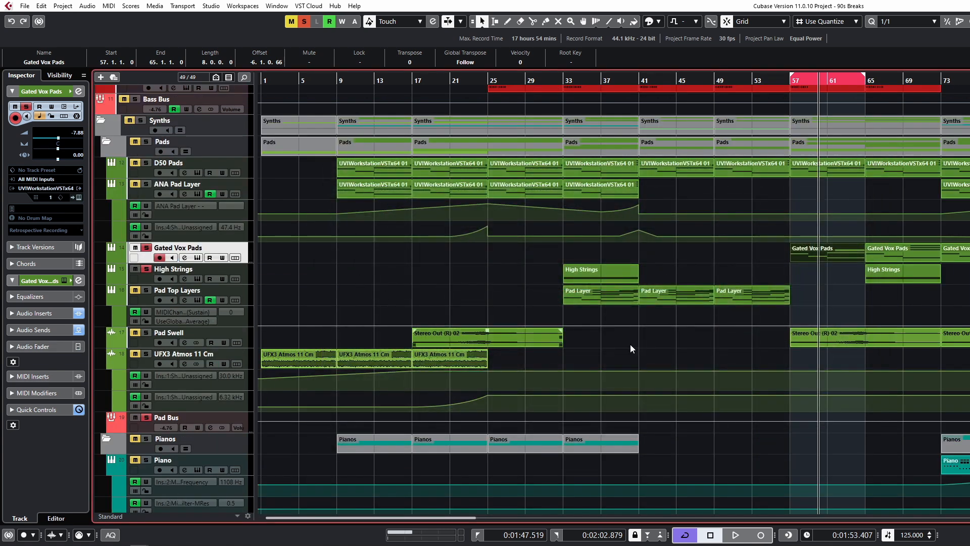
# - Play the soloed High Strings from bar 33, inspect the Fastrings Brassy instrument, and close it
pyautogui.click(562, 82)
pyautogui.press('space')
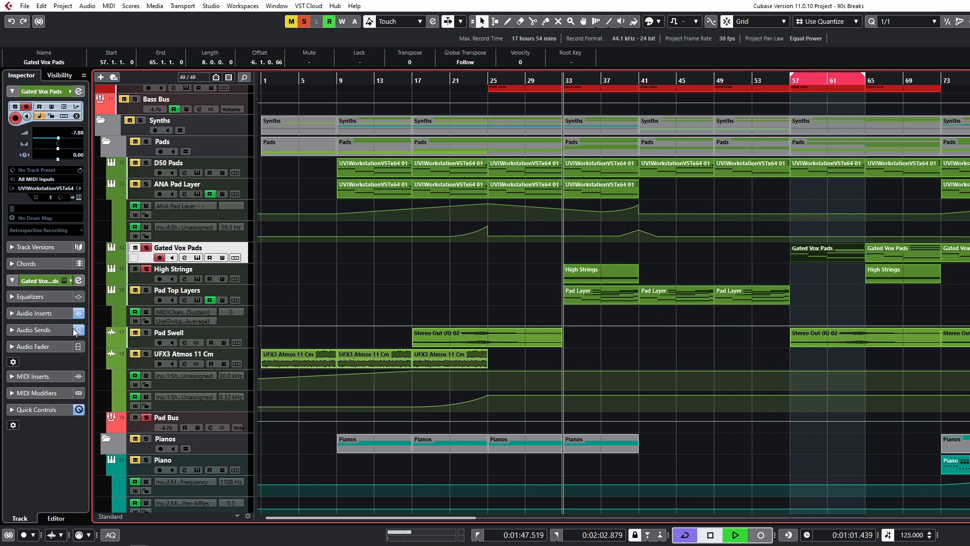
pyautogui.click(197, 278)
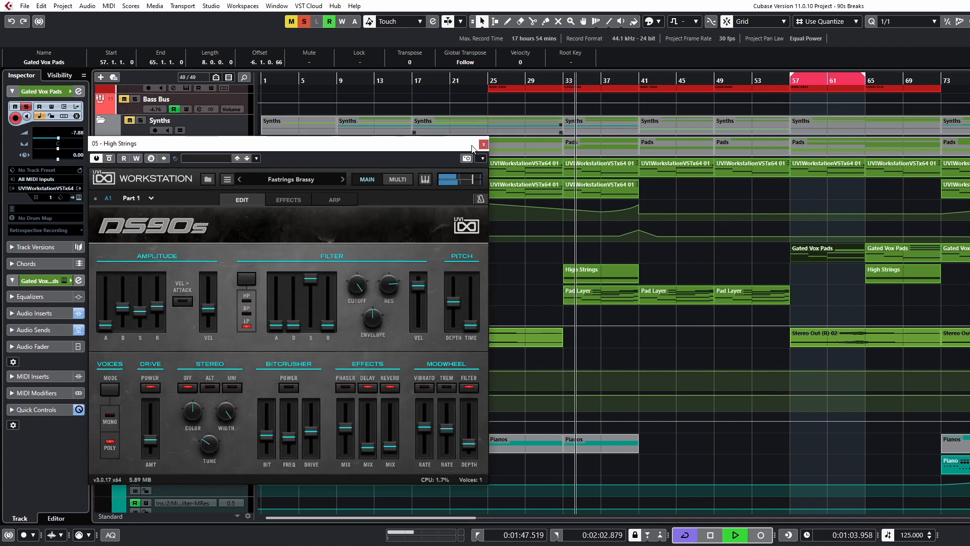
pyautogui.click(483, 144)
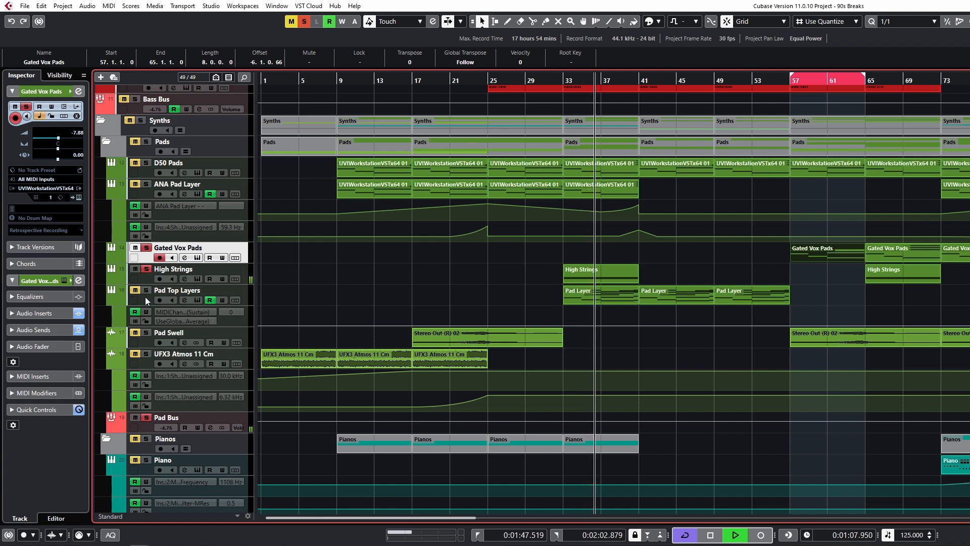
# - Solo D50 Pads, ANA Pad Layer and Pad Top Layers alongside High Strings with the loop over bars 25 to 41, and play from bar 33
pyautogui.click(569, 303)
pyautogui.press('space')
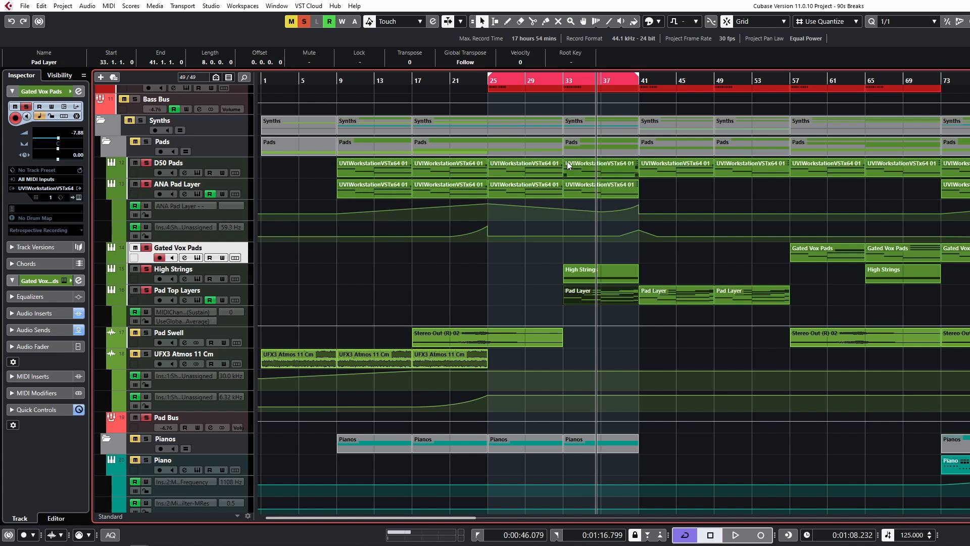
pyautogui.click(519, 328)
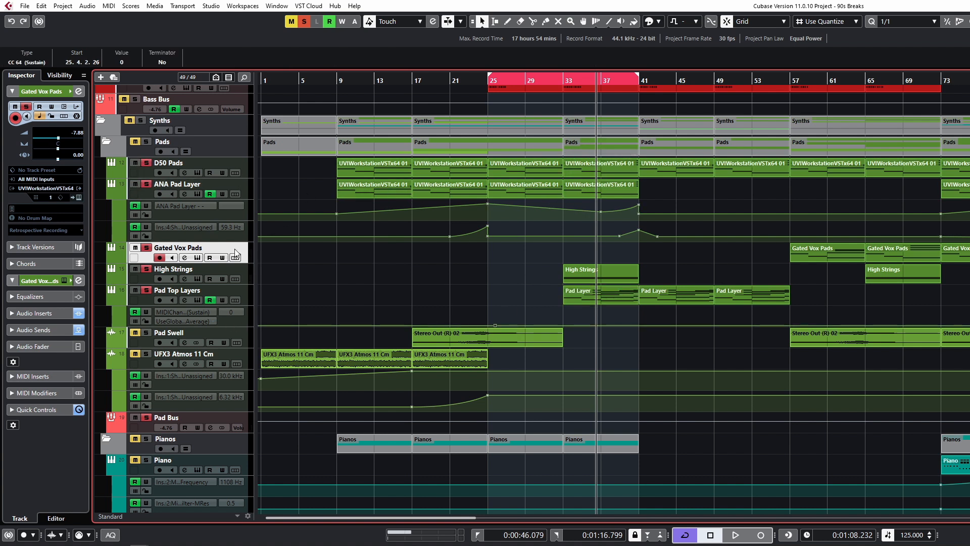
pyautogui.click(198, 299)
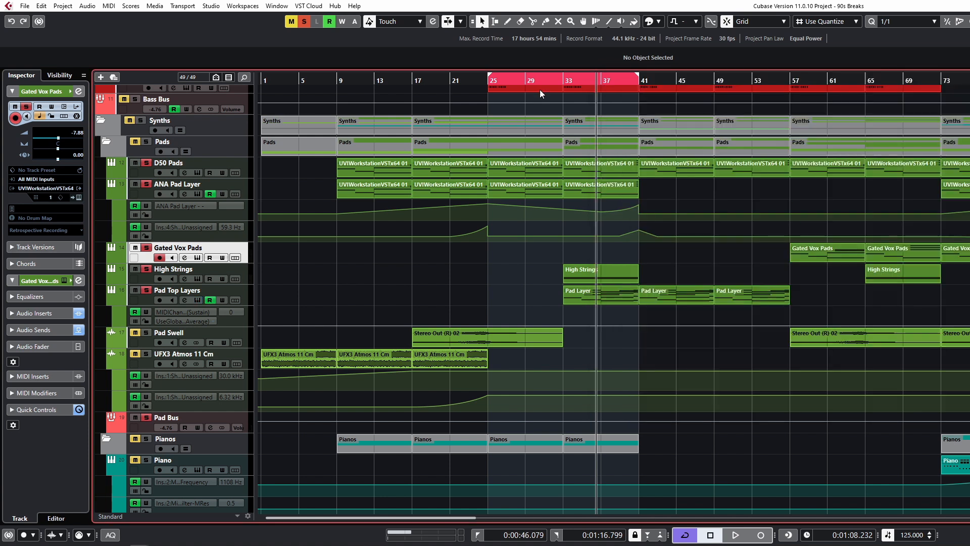
pyautogui.click(561, 76)
pyautogui.press('space')
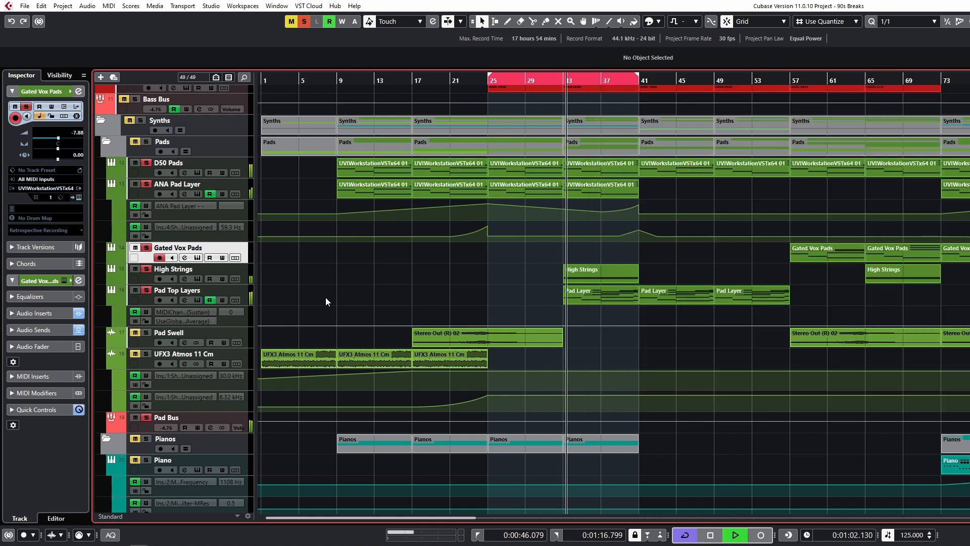
# - Solo only Pad Top Layers, shorten the loop to start at bar 33, and stop playback
pyautogui.click(151, 276)
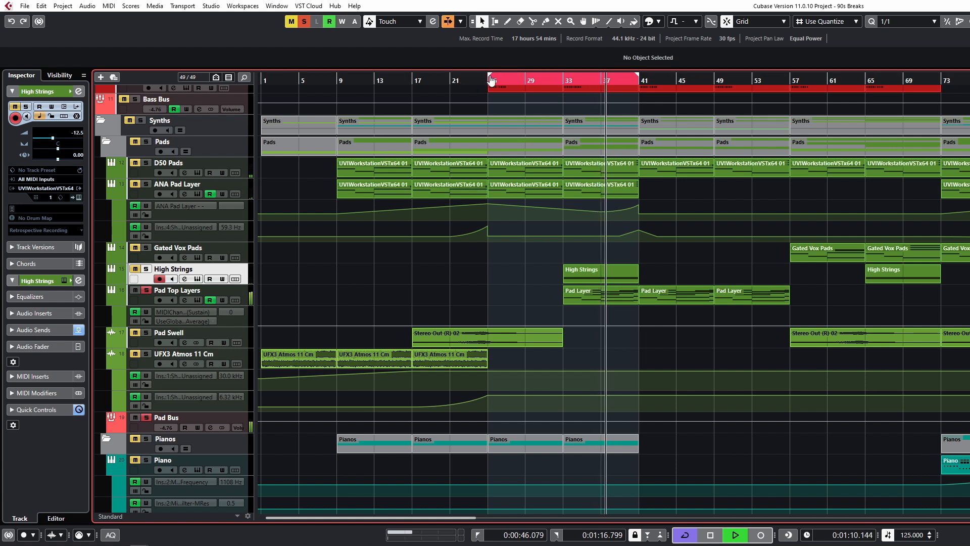
pyautogui.moveTo(488, 85); pyautogui.dragTo(563, 86)
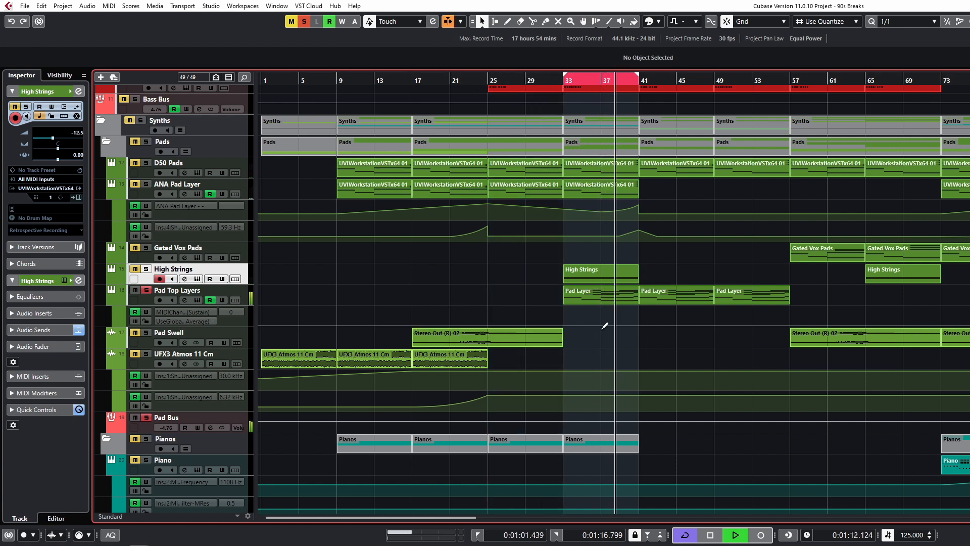
pyautogui.press('space')
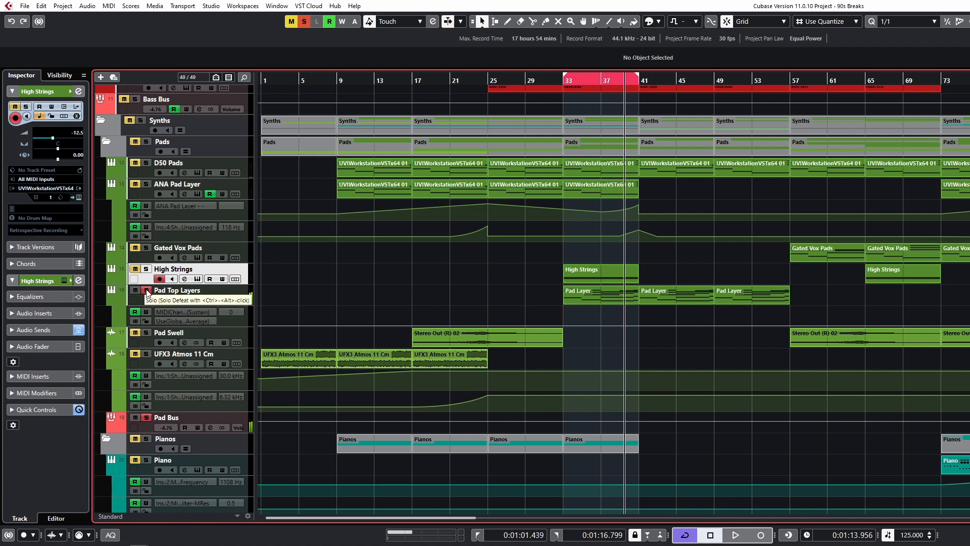
# - Solo only Pad Swell, select its clip at bar 17, and play it from bar 21
pyautogui.click(146, 290)
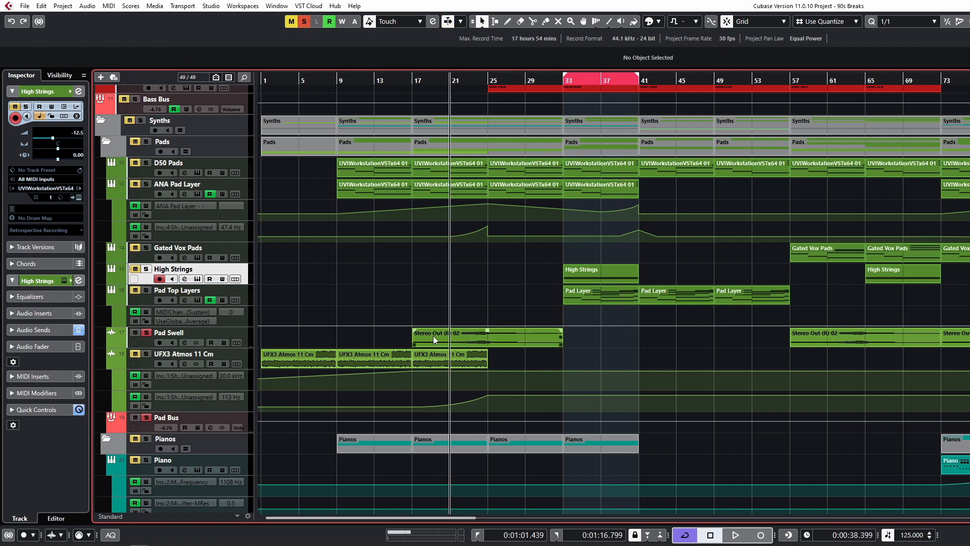
pyautogui.click(433, 337)
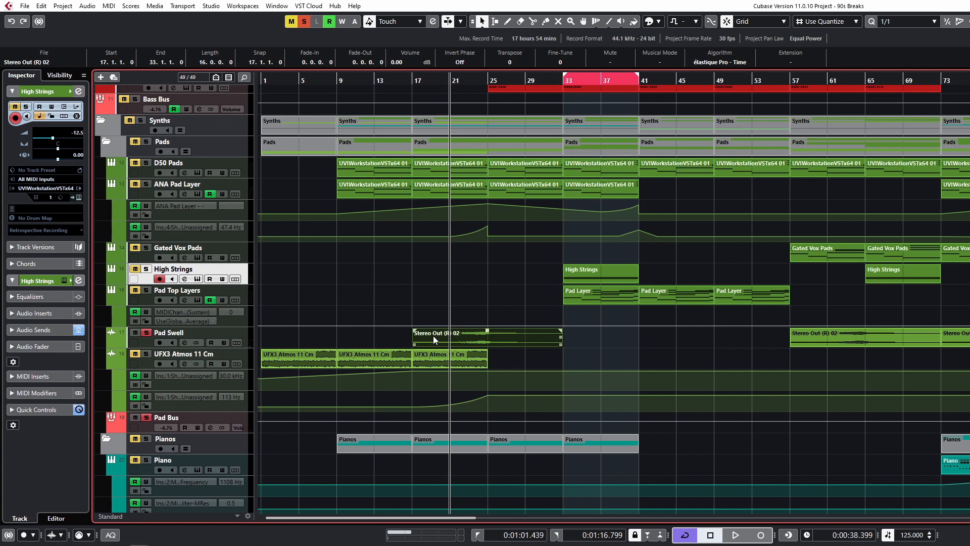
pyautogui.press('space')
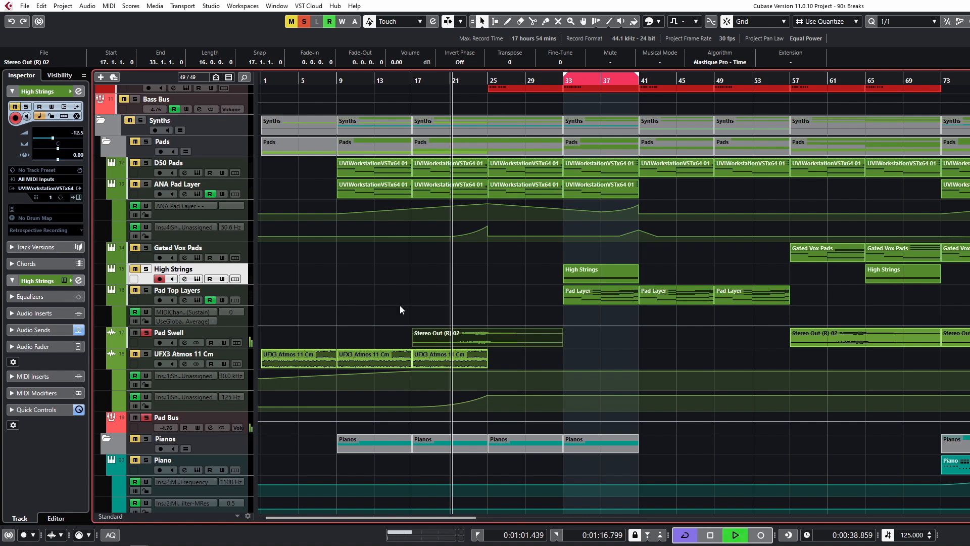
# - Try to shift the Pad Swell clip earlier to start at bar 13, stop playback, and undo the move
pyautogui.click(565, 341)
pyautogui.moveTo(560, 342); pyautogui.dragTo(525, 344)
pyautogui.press('space')
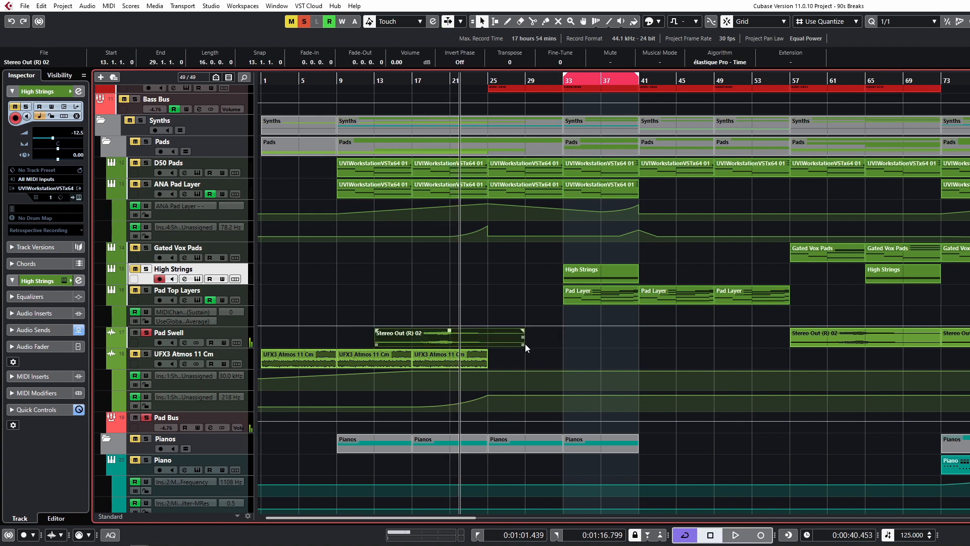
pyautogui.hotkey('ctrl', 'z')
pyautogui.click(636, 348)
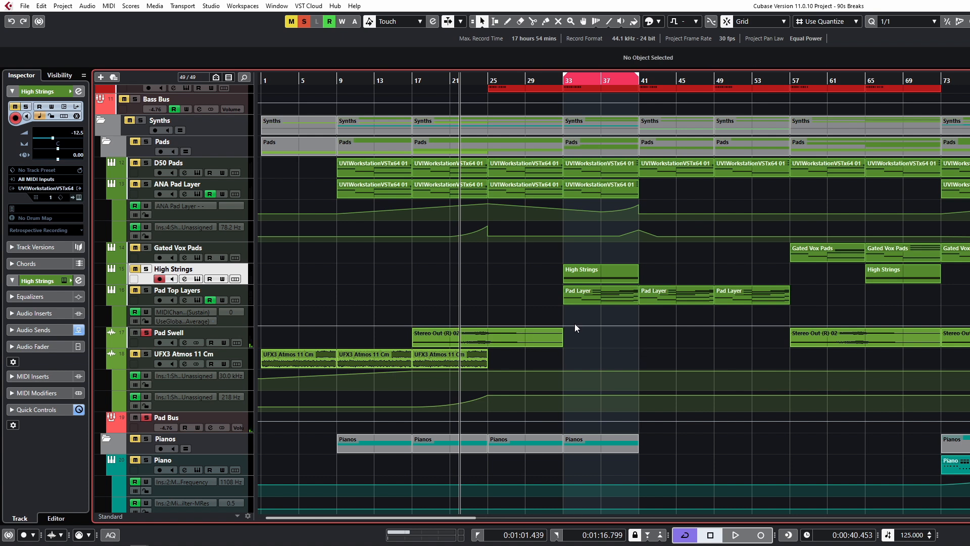
# - Play Pad Swell from about bar 23, add UFX3 Atmos 11 Cm to the solo, and stop
pyautogui.click(469, 82)
pyautogui.press('space')
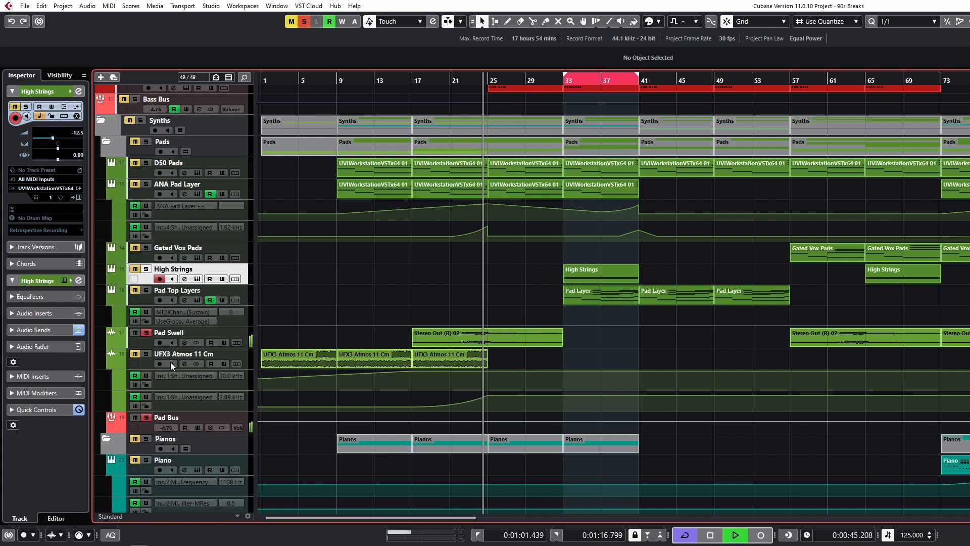
pyautogui.click(146, 353)
pyautogui.press('space')
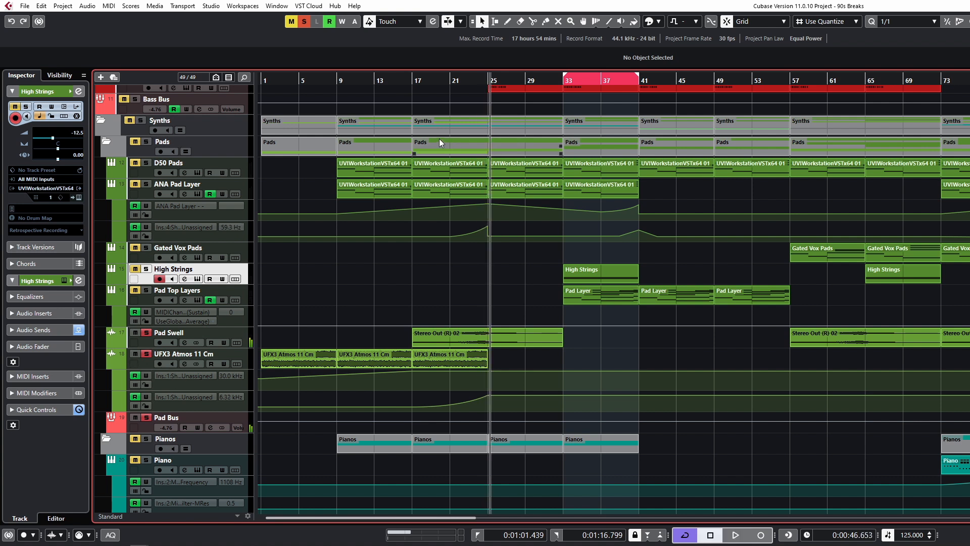
# - Play Pad Swell and UFX3 Atmos 11 Cm together from about bar 18 and stop
pyautogui.click(418, 80)
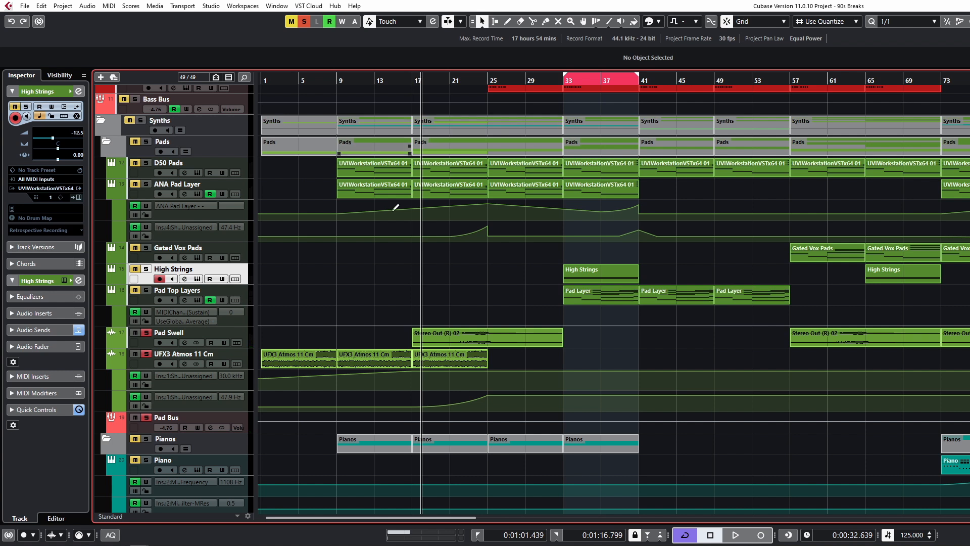
pyautogui.press('space')
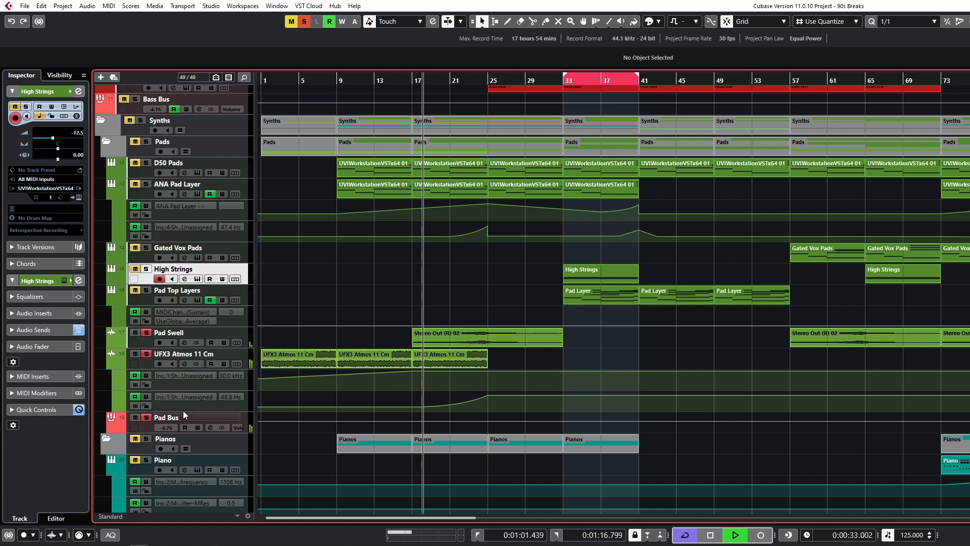
pyautogui.press('space')
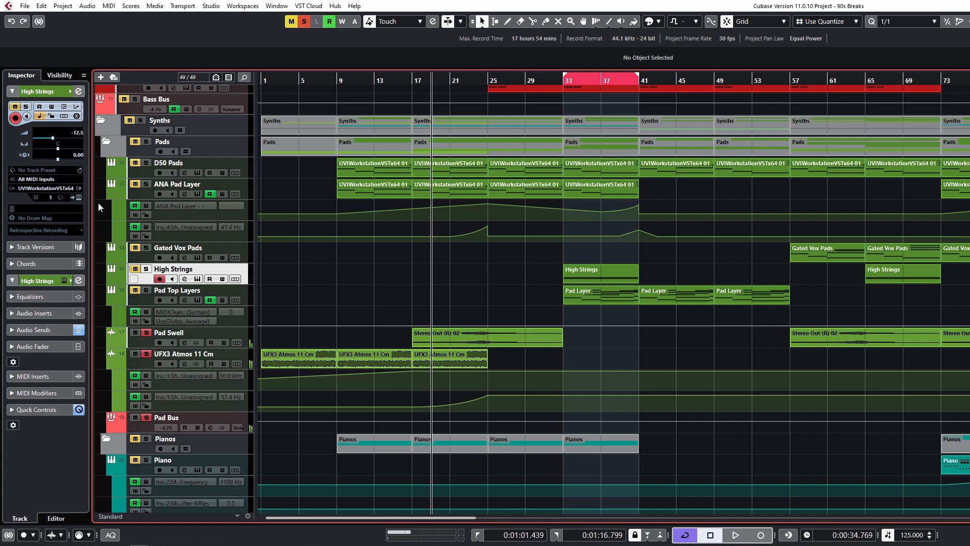
# - Solo the entire Pads folder and play it from bar 25, continuing from bar 33
pyautogui.click(146, 142)
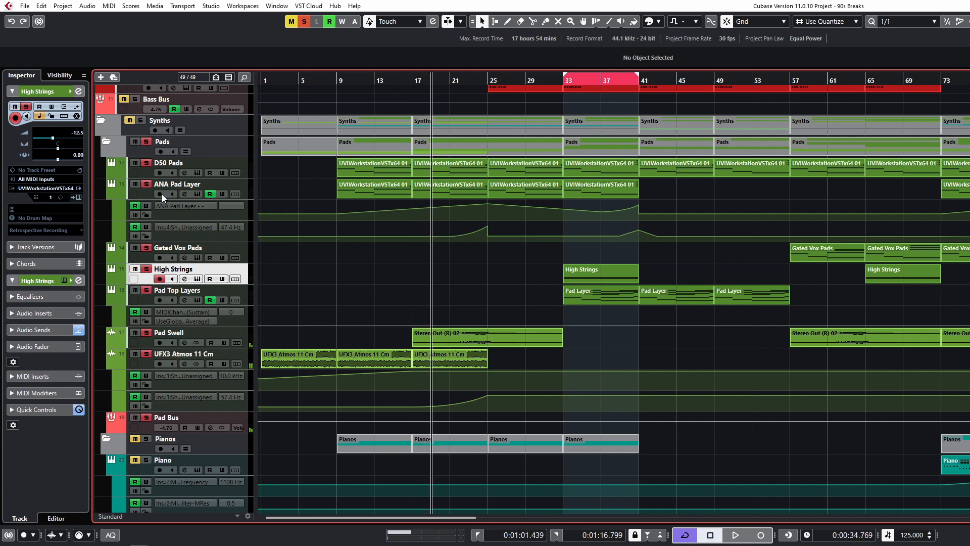
pyautogui.click(487, 79)
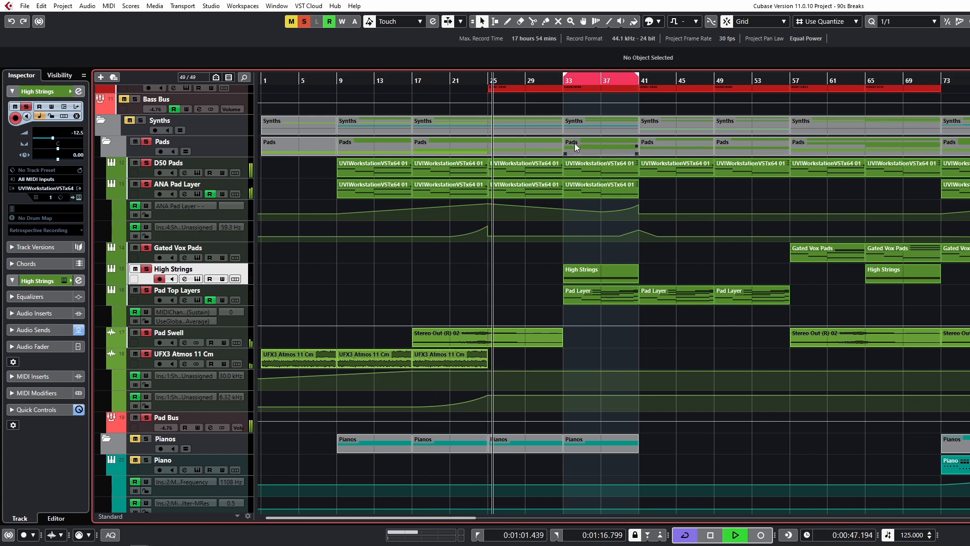
pyautogui.click(564, 79)
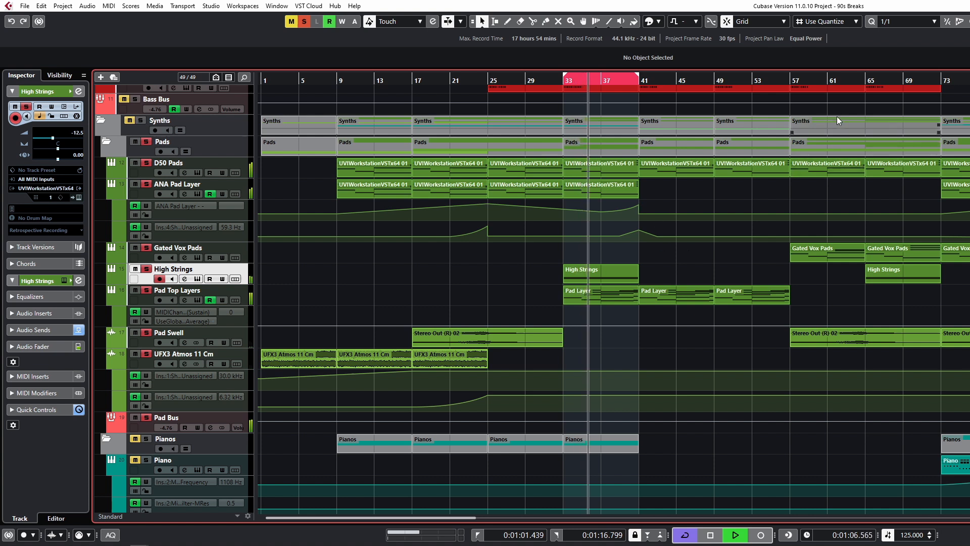
# - Add the drums, Lately Bass and Synths folder to the solo during playback, and extend the loop end to bar 61
pyautogui.scroll(10, 133, 117)
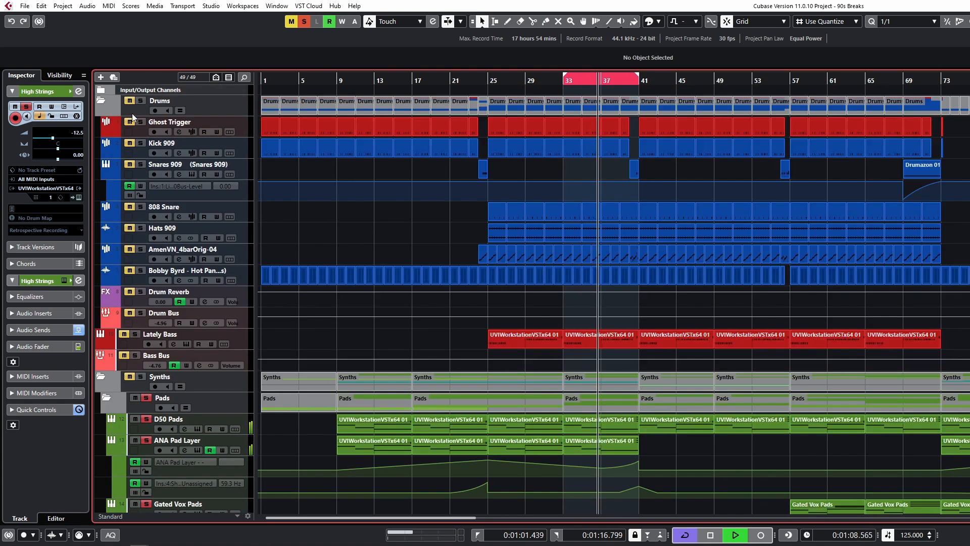
pyautogui.scroll(-4, 156, 330)
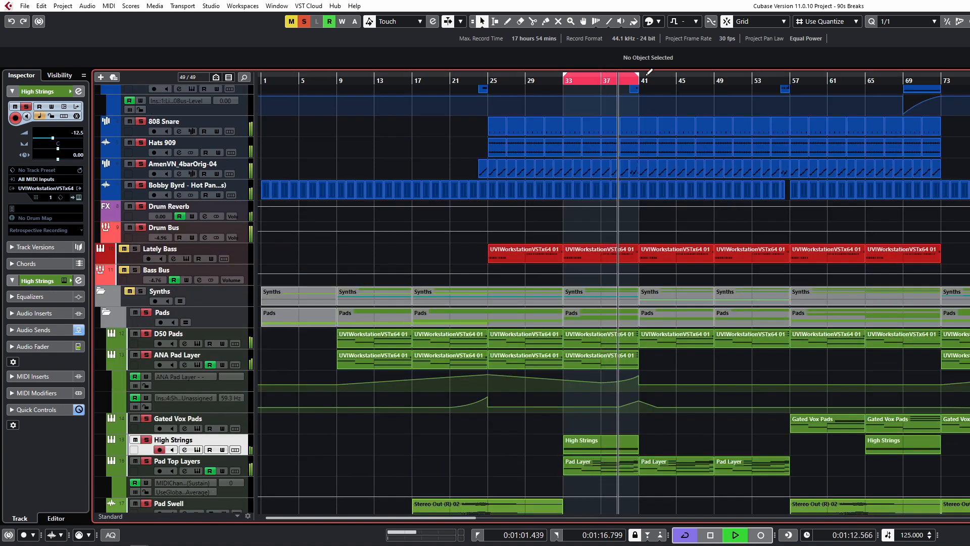
pyautogui.moveTo(649, 72); pyautogui.dragTo(828, 76)
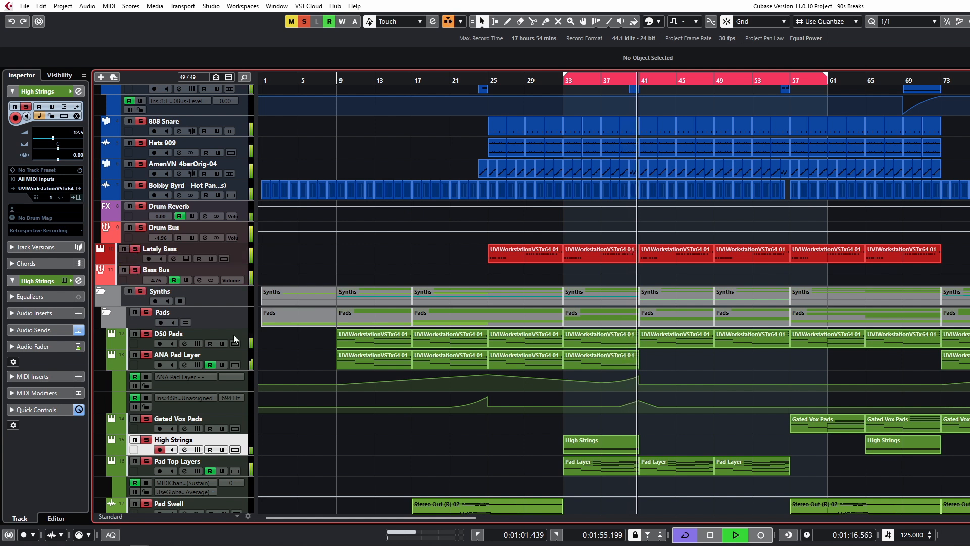
# - Stop playback, select the Piano 2 track and its part at bar 33, and place the playback position at bar 33
pyautogui.scroll(-5, 148, 298)
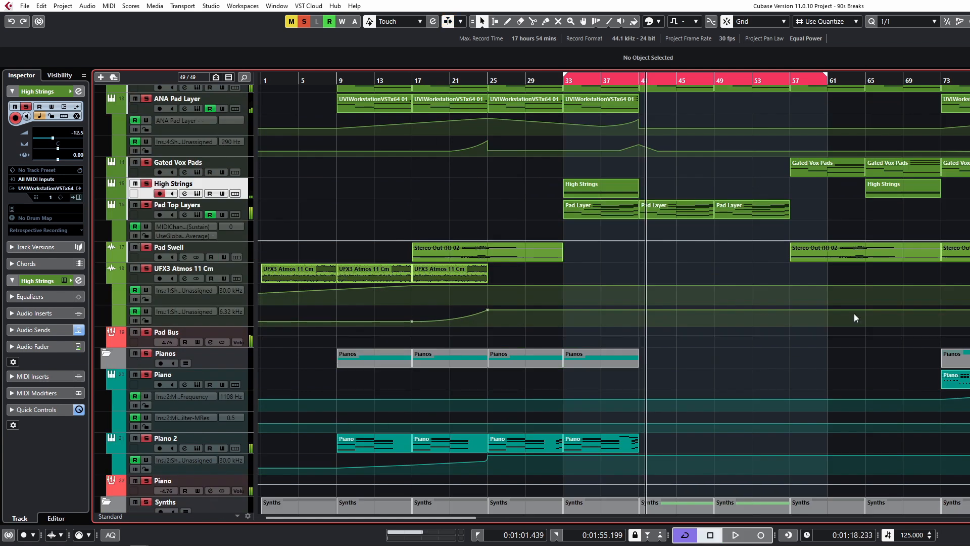
pyautogui.scroll(3, 632, 353)
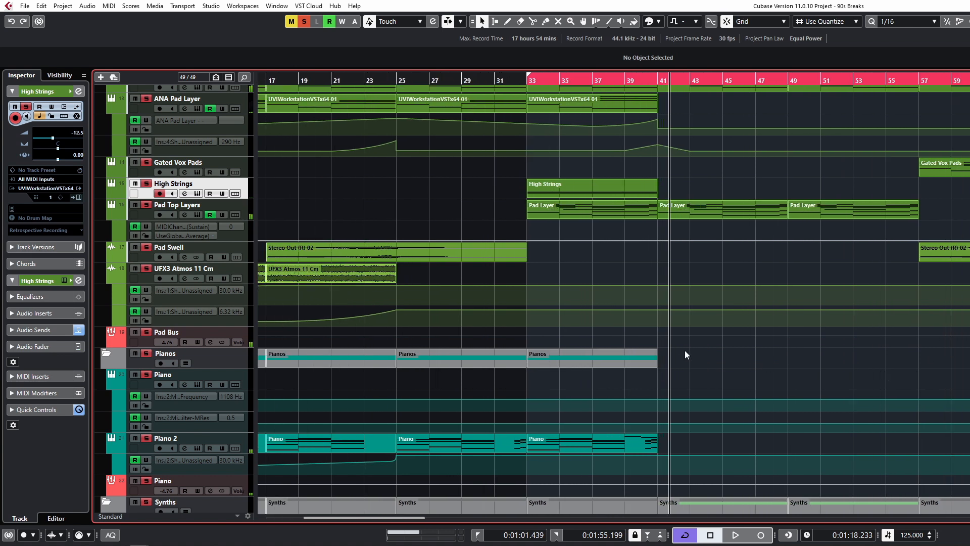
pyautogui.scroll(-2, 687, 354)
pyautogui.click(561, 364)
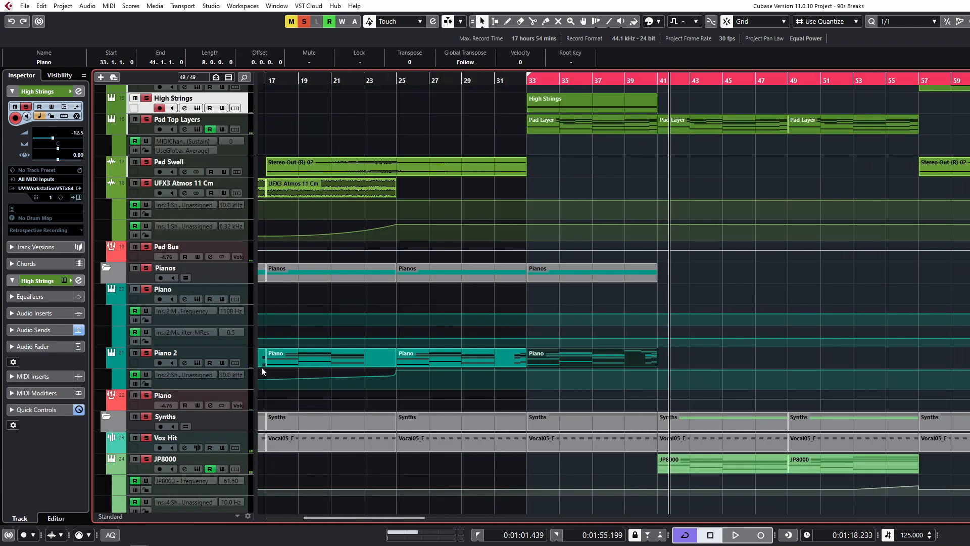
pyautogui.click(239, 362)
pyautogui.click(528, 81)
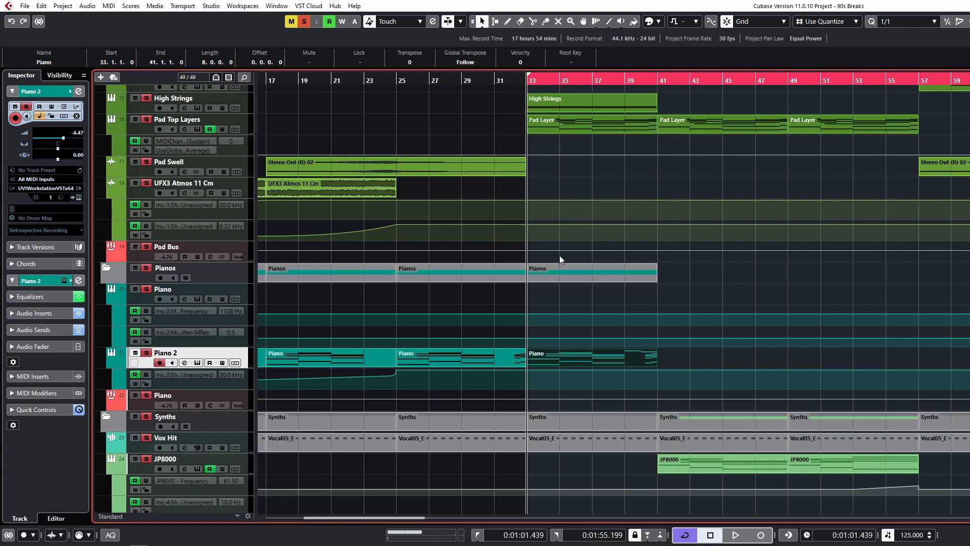
# - Clear all track solos and leave no part selected in the arrangement
pyautogui.click(529, 277)
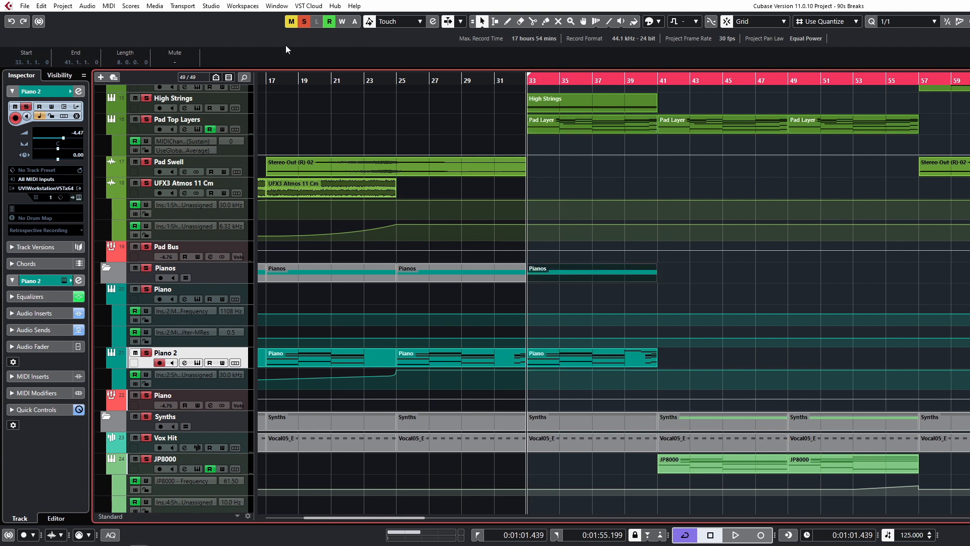
pyautogui.click(302, 21)
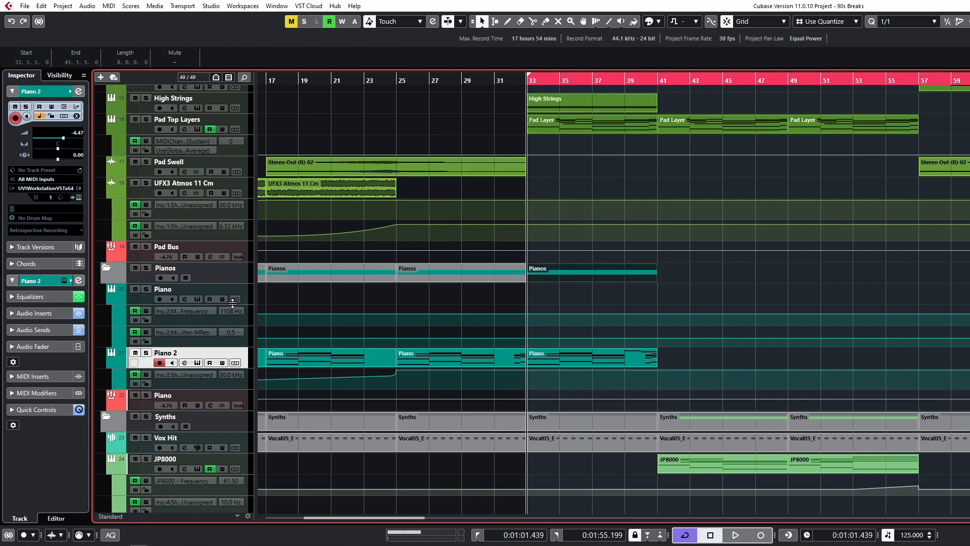
pyautogui.click(625, 349)
pyautogui.click(558, 284)
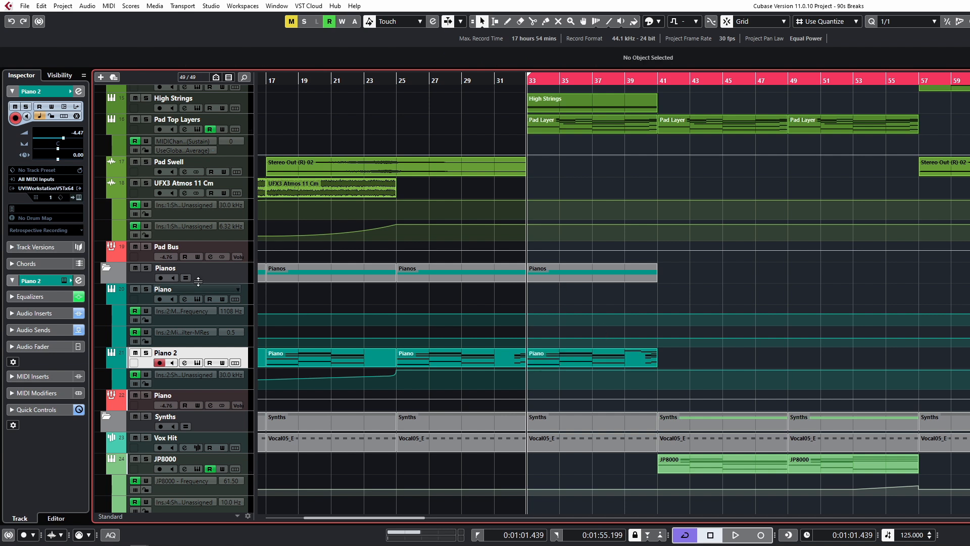
# - Inspect the Piano track's channel settings and the Filter-M module in its MixBox insert, and close both windows
pyautogui.click(182, 299)
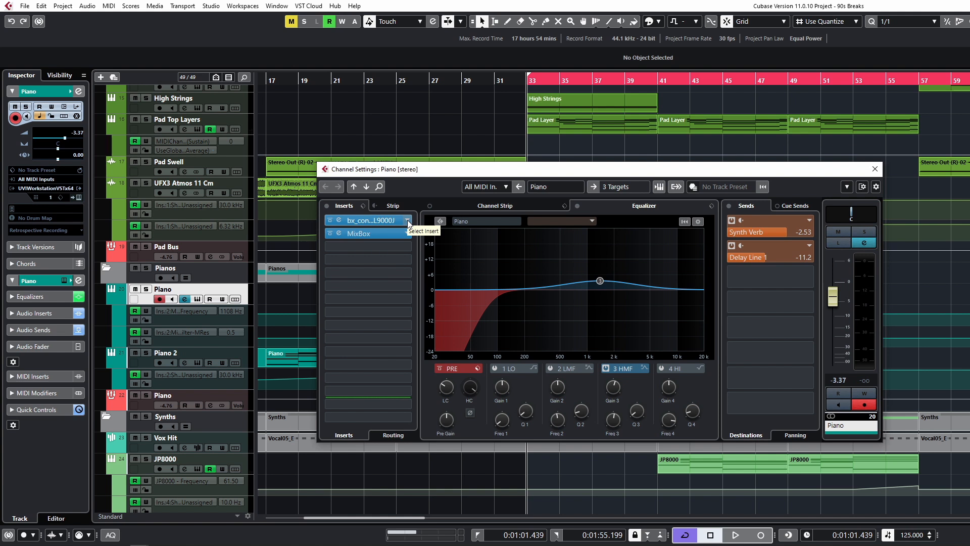
pyautogui.click(339, 234)
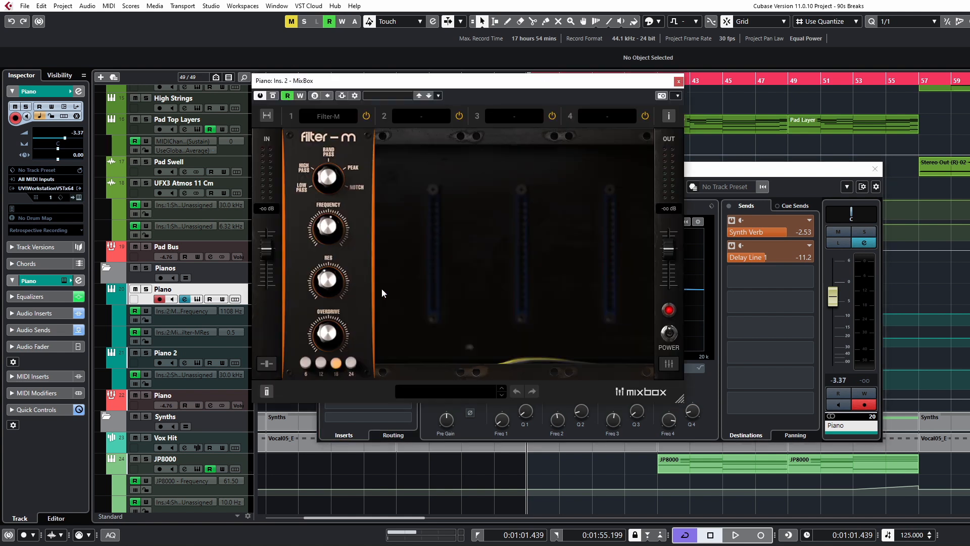
pyautogui.click(678, 82)
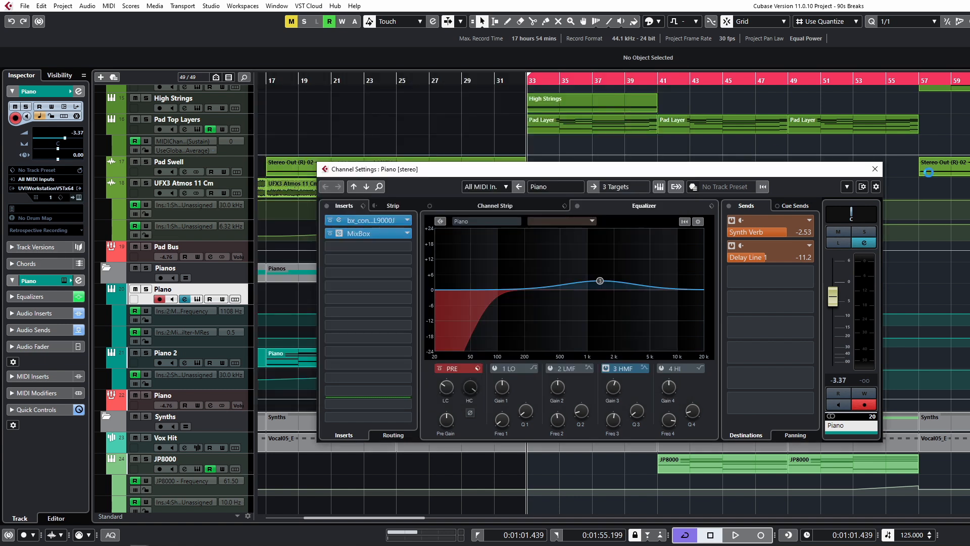
pyautogui.click(876, 169)
# - Solo the Piano 2 track, play its part from bar 33 and stop
pyautogui.click(552, 359)
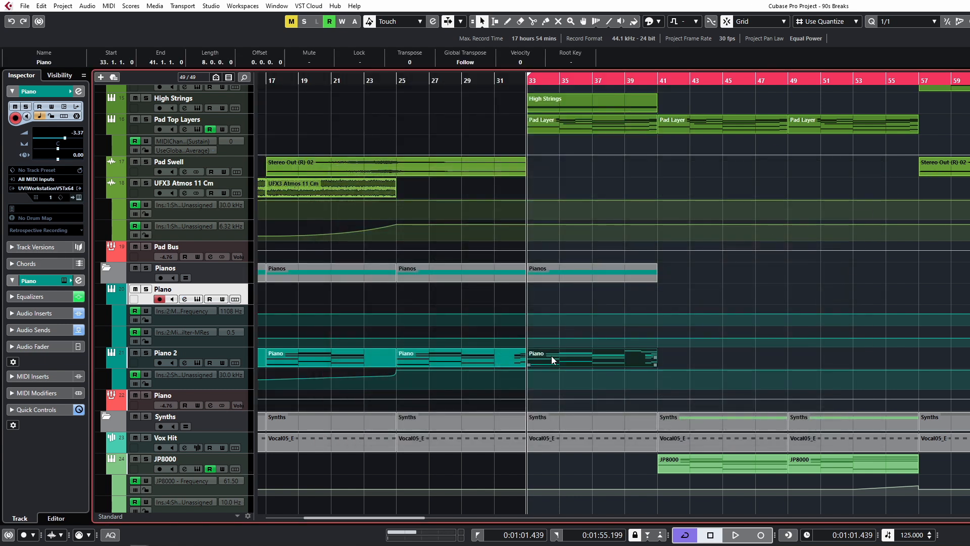
pyautogui.click(147, 356)
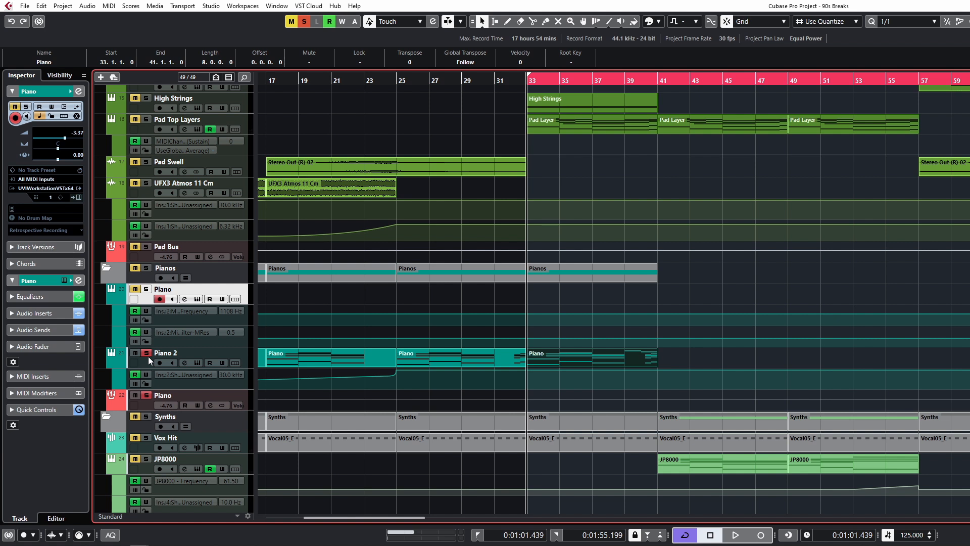
pyautogui.press('space')
pyautogui.moveTo(765, 358); pyautogui.dragTo(695, 371)
pyautogui.press('g')
pyautogui.press('g')
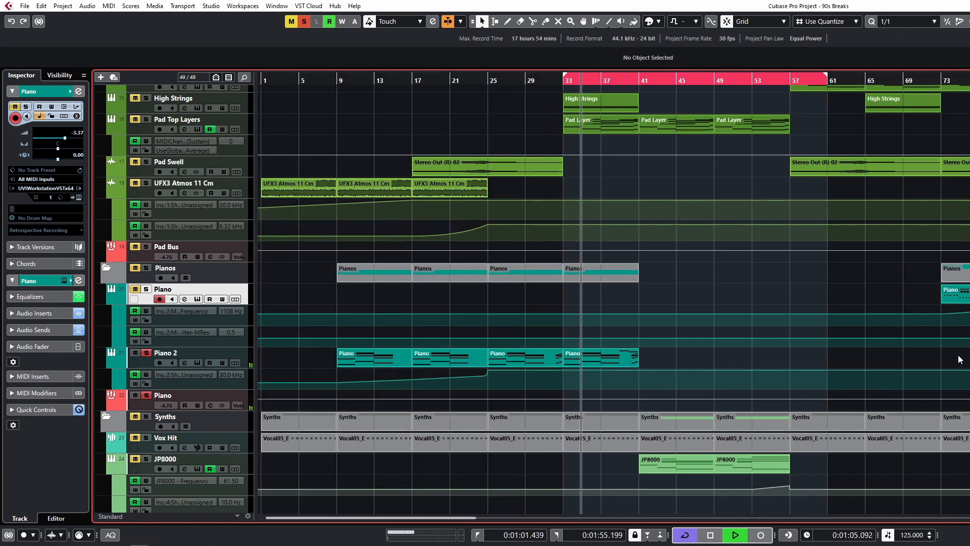
pyautogui.moveTo(961, 359); pyautogui.dragTo(969, 283)
pyautogui.click(665, 251)
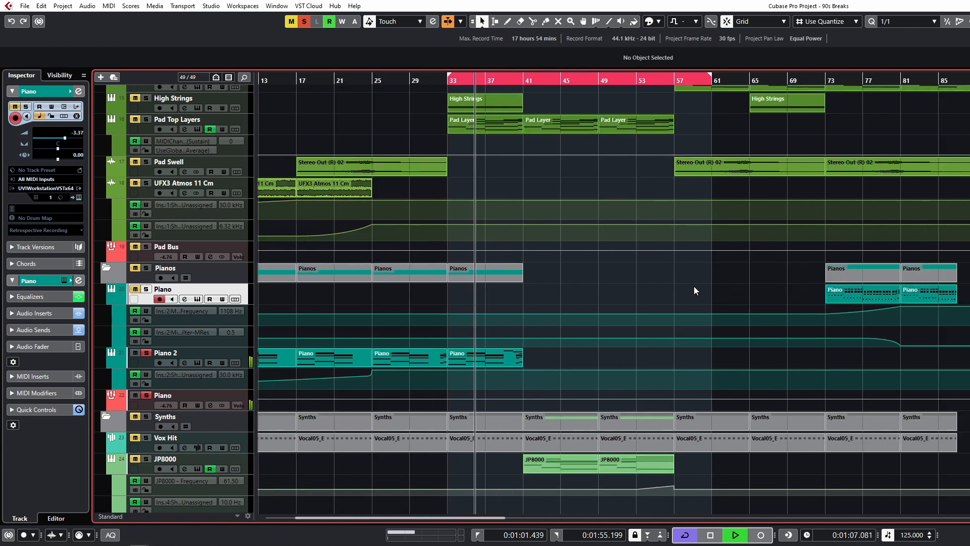
pyautogui.press('space')
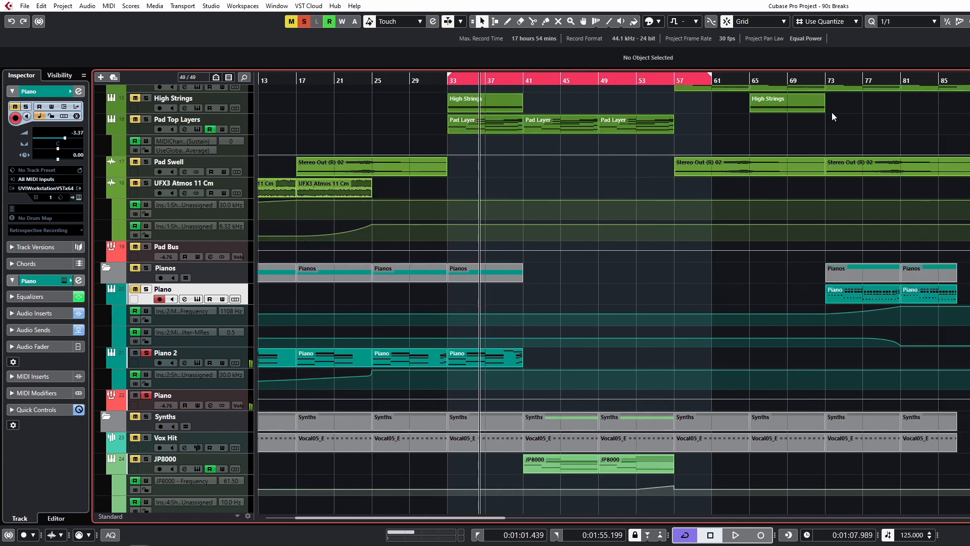
# - Solo the Piano track as well, play it from bar 73 through its filter automation rise and stop
pyautogui.click(824, 85)
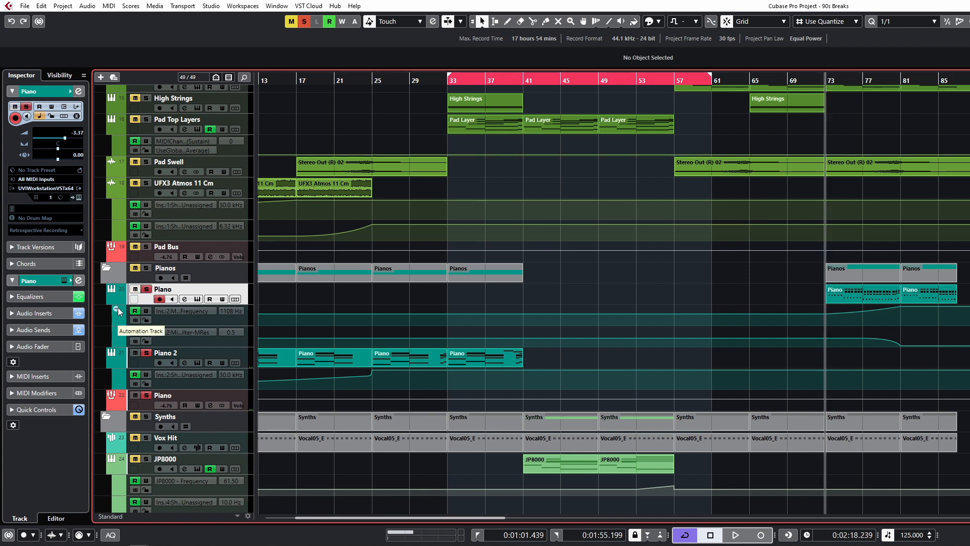
pyautogui.press('space')
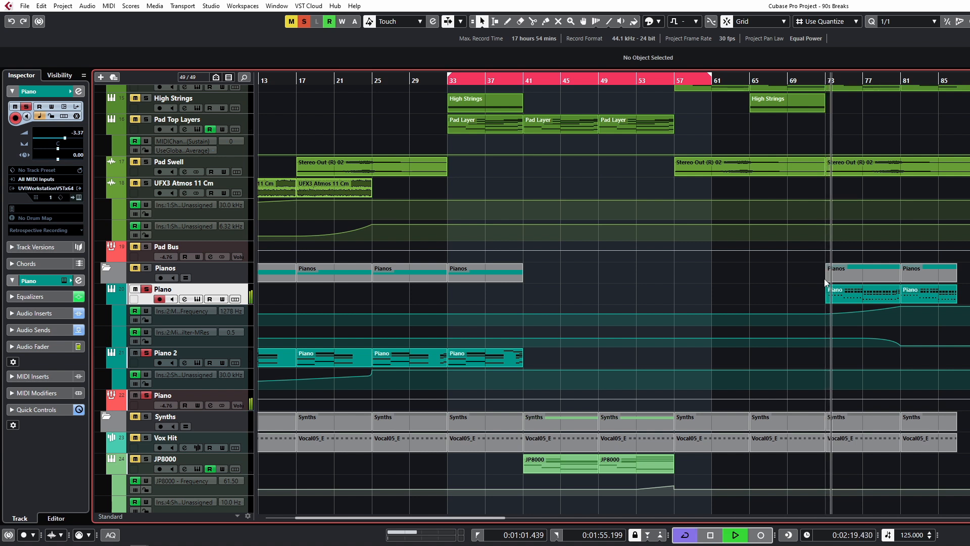
pyautogui.scroll(-4, 893, 325)
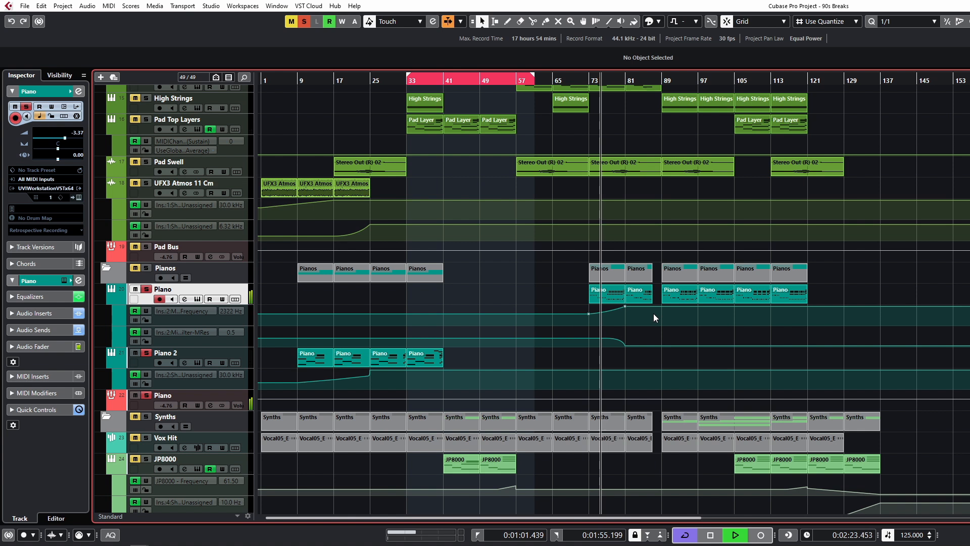
pyautogui.scroll(3, 653, 313)
pyautogui.scroll(1, 664, 310)
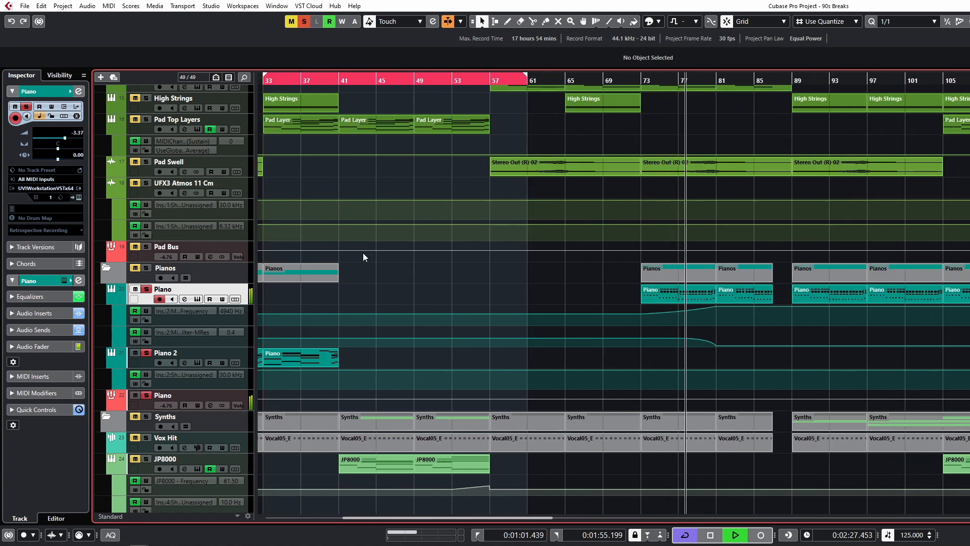
pyautogui.press('space')
# - Clear all track solos and place the playback position at bar 33
pyautogui.click(305, 21)
pyautogui.scroll(-10, 622, 359)
pyautogui.scroll(13, 585, 305)
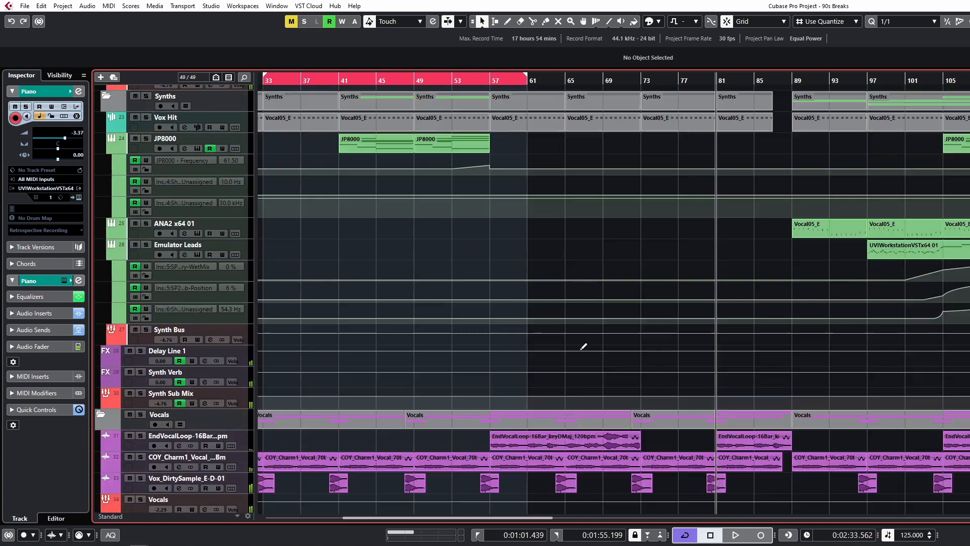
pyautogui.scroll(-3, 496, 354)
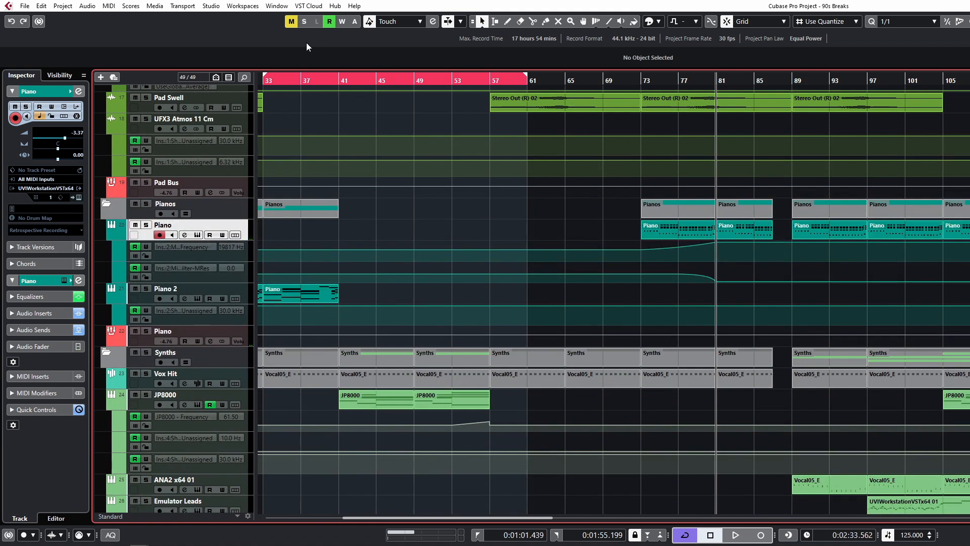
pyautogui.click(329, 79)
pyautogui.click(268, 79)
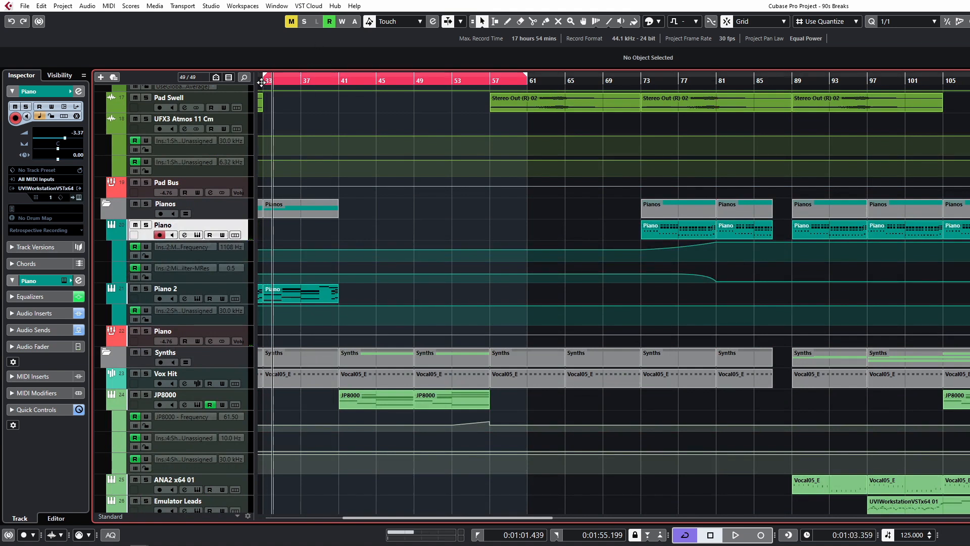
pyautogui.click(265, 80)
# - Solo the Vox Hit track in the Synths folder, play it briefly from bar 33 and stop
pyautogui.click(147, 373)
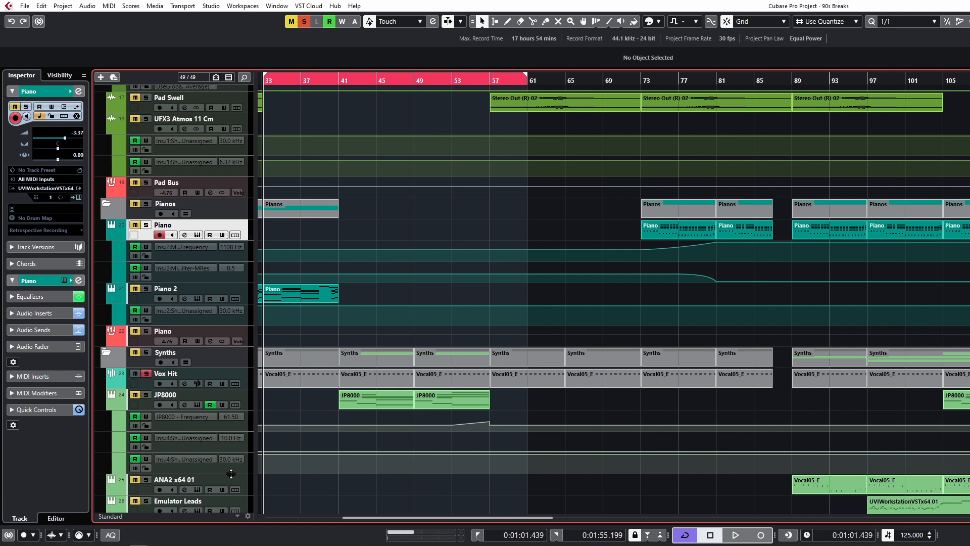
pyautogui.press('space')
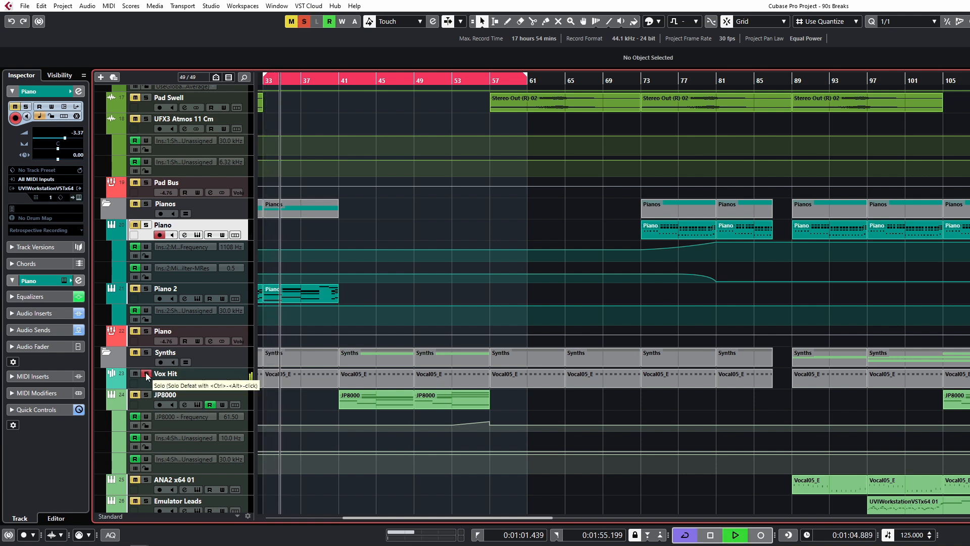
pyautogui.press('space')
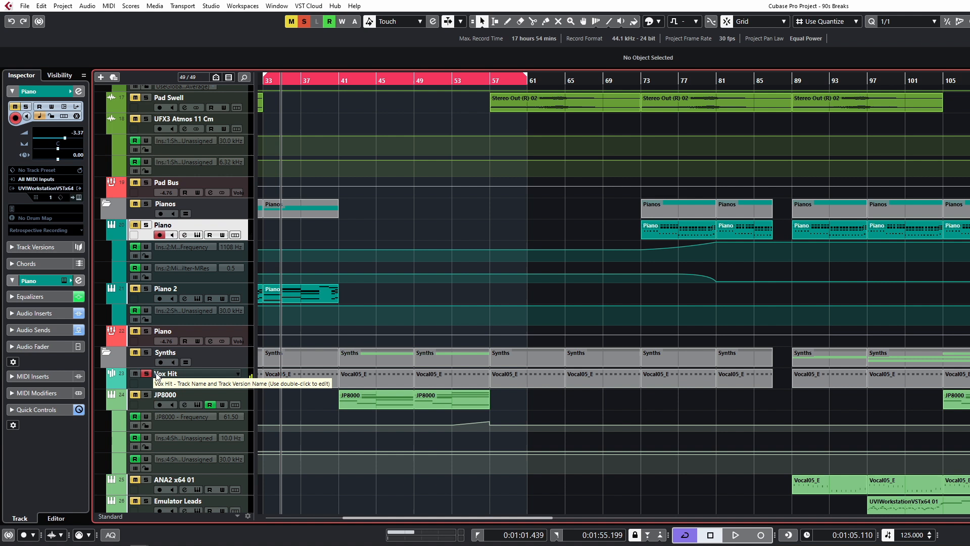
# - Examine the Diva instrument on the JP8000 track and close it
pyautogui.click(197, 405)
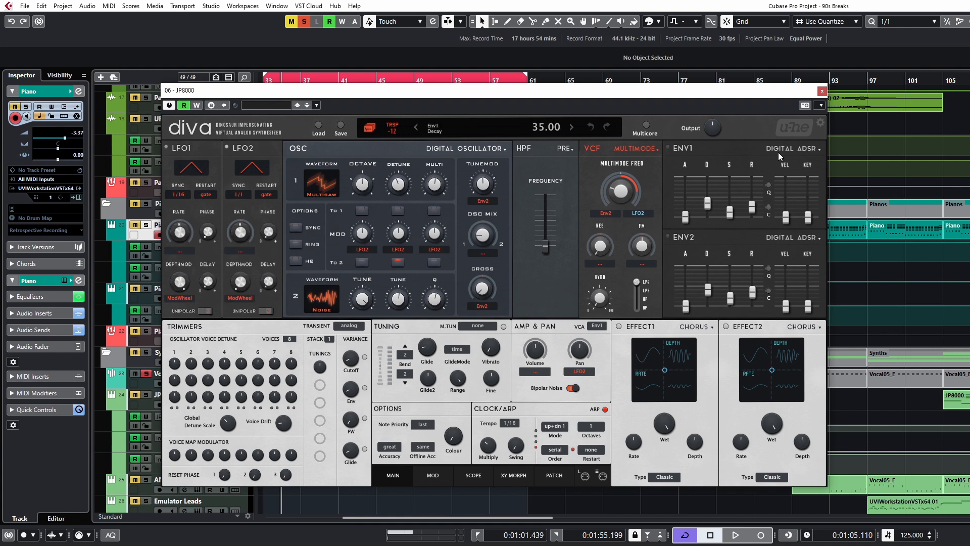
pyautogui.click(822, 91)
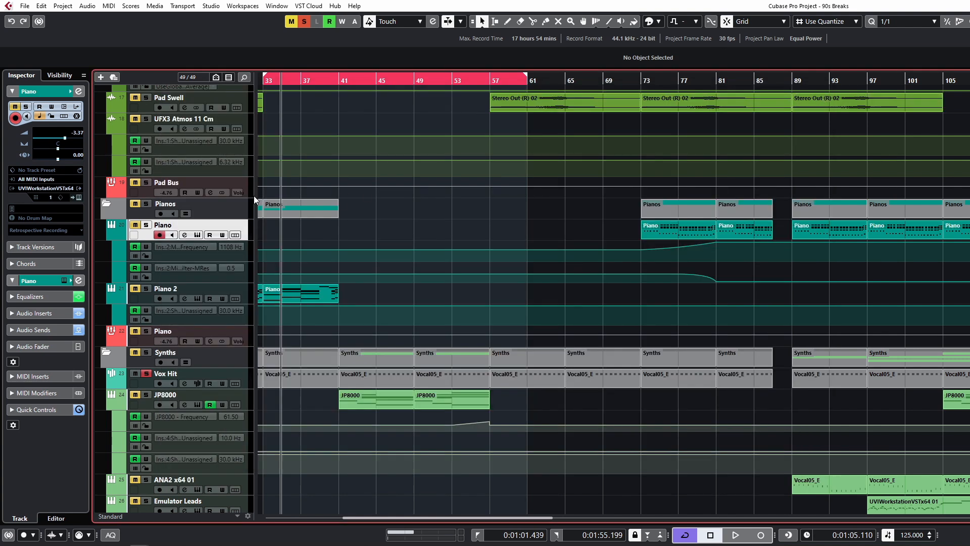
# - Select both JP8000 parts from bar 41, set the loop range around them and move playback to its start
pyautogui.scroll(-3, 250, 253)
pyautogui.scroll(-2, 250, 278)
pyautogui.scroll(2, 351, 245)
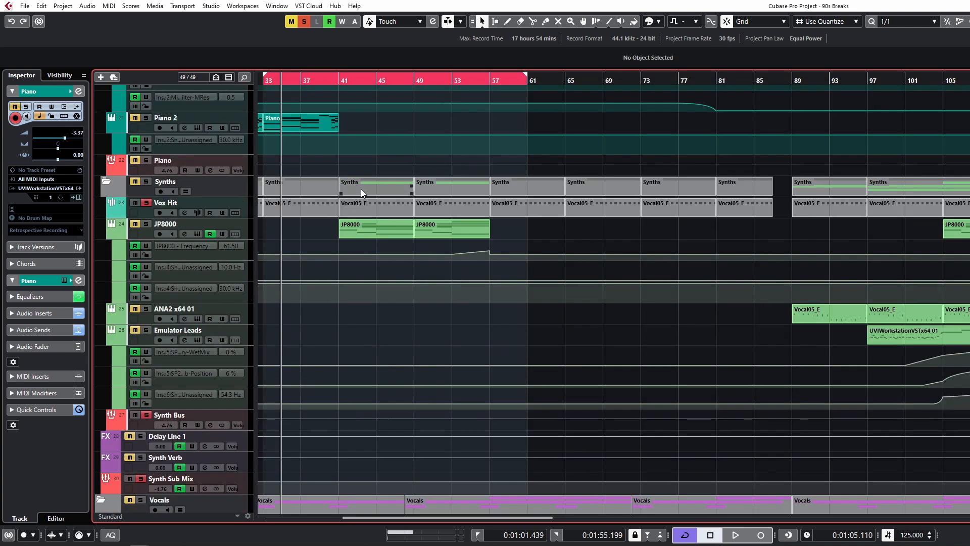
pyautogui.moveTo(339, 231); pyautogui.dragTo(586, 219)
pyautogui.press('p')
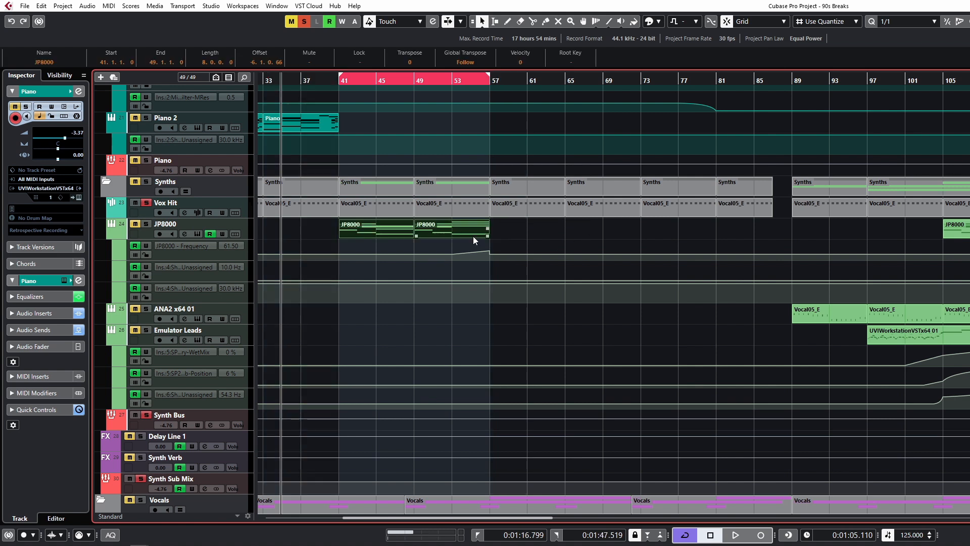
pyautogui.press('KP_1')
# - Unsolo Vox Hit, solo the JP8000 track and play it from bar 41
pyautogui.click(150, 209)
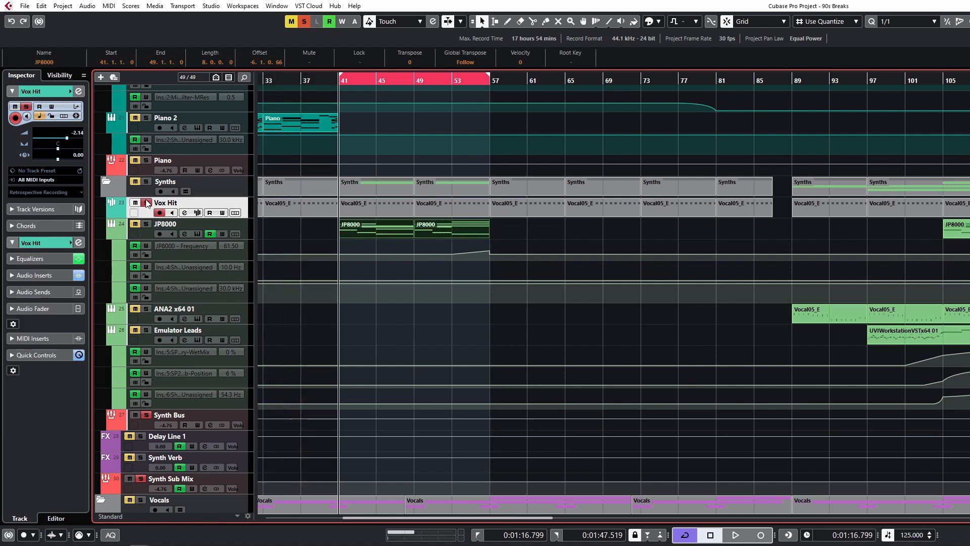
pyautogui.click(147, 204)
pyautogui.click(145, 224)
pyautogui.press('space')
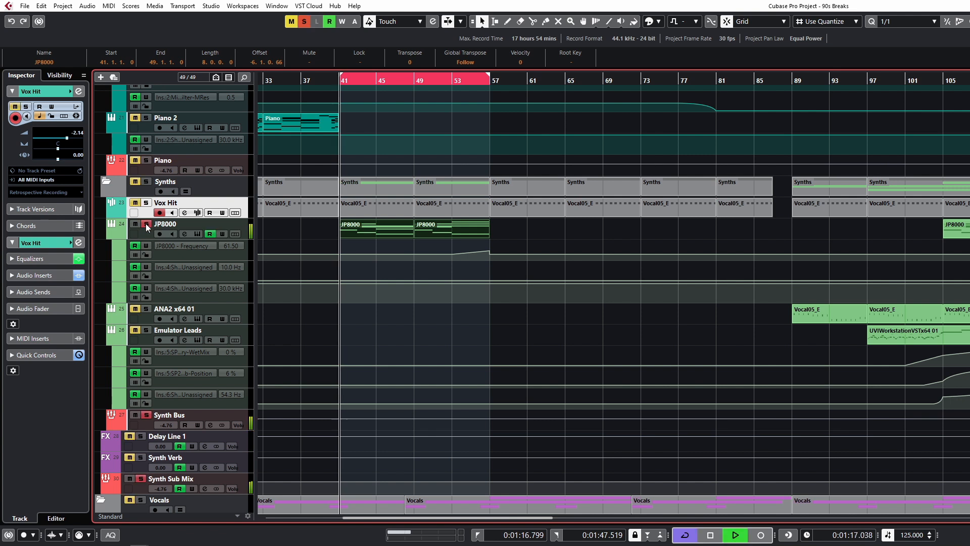
# - Examine the JP8000 track's Diva oscillator section during playback, close the instrument and stop playback
pyautogui.click(196, 233)
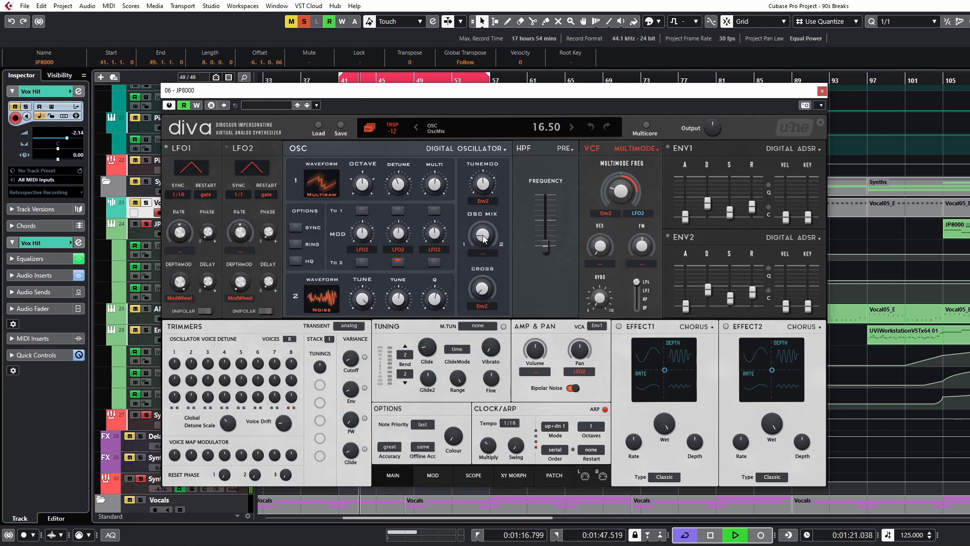
pyautogui.moveTo(483, 238); pyautogui.dragTo(492, 324)
pyautogui.click(822, 92)
pyautogui.click(424, 314)
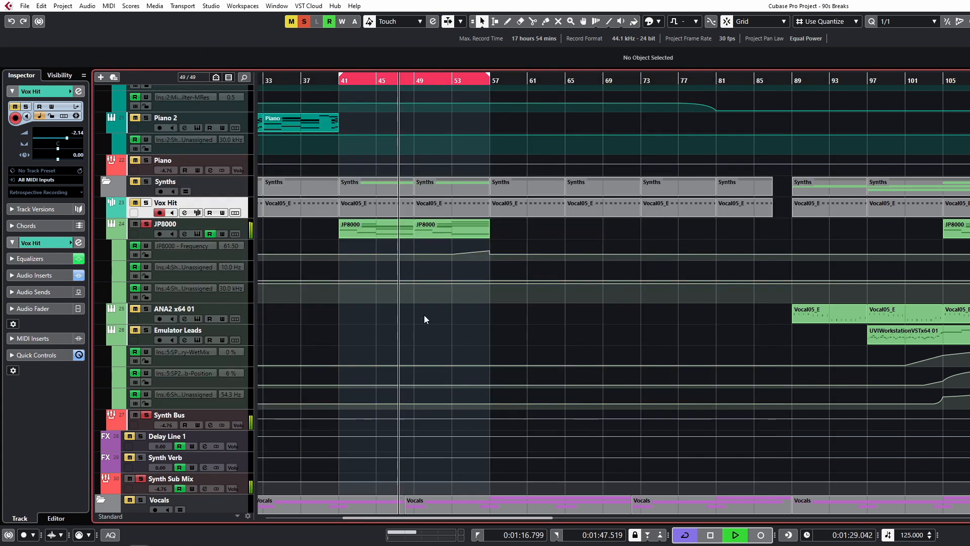
pyautogui.press('g')
pyautogui.press('g')
pyautogui.press('h')
pyautogui.press('space')
# - Solo the ANA2 x64 01 track and play its first Vocal05_E part from bar 89
pyautogui.hscroll(5, 768, 314)
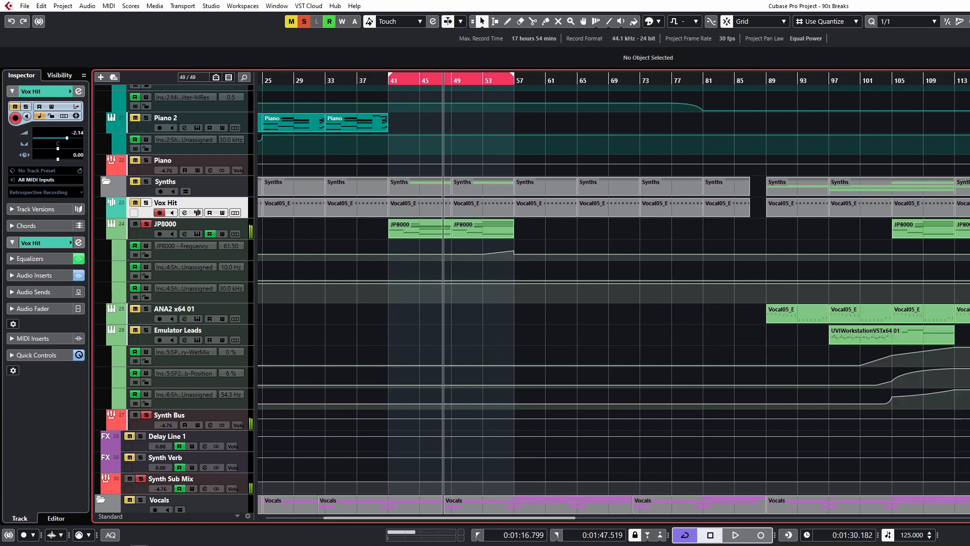
pyautogui.moveTo(766, 82); pyautogui.dragTo(765, 86)
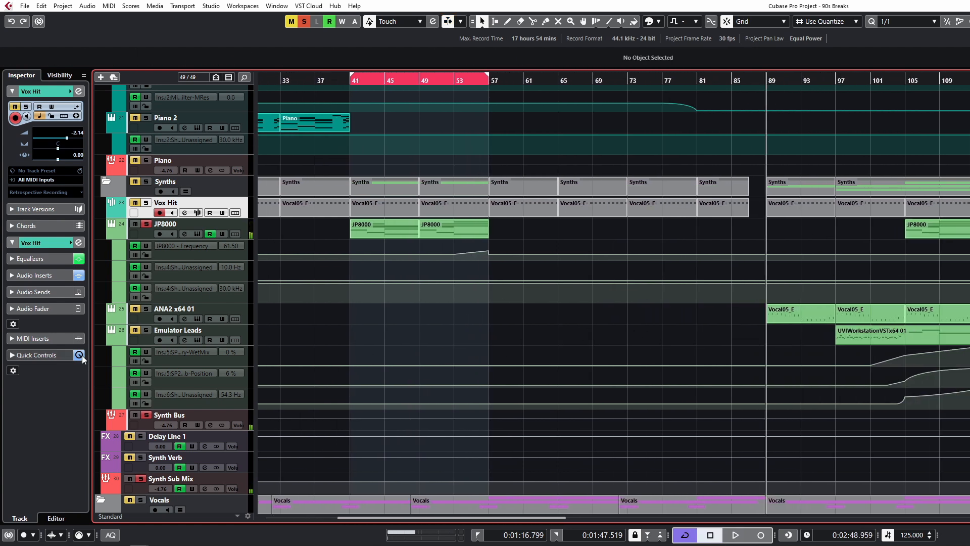
pyautogui.click(125, 307)
pyautogui.press('s')
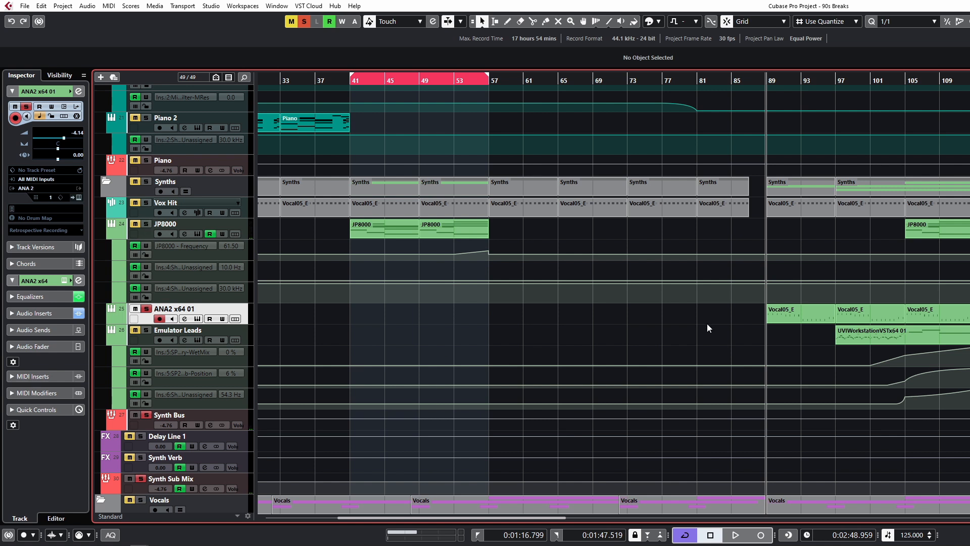
pyautogui.click(815, 320)
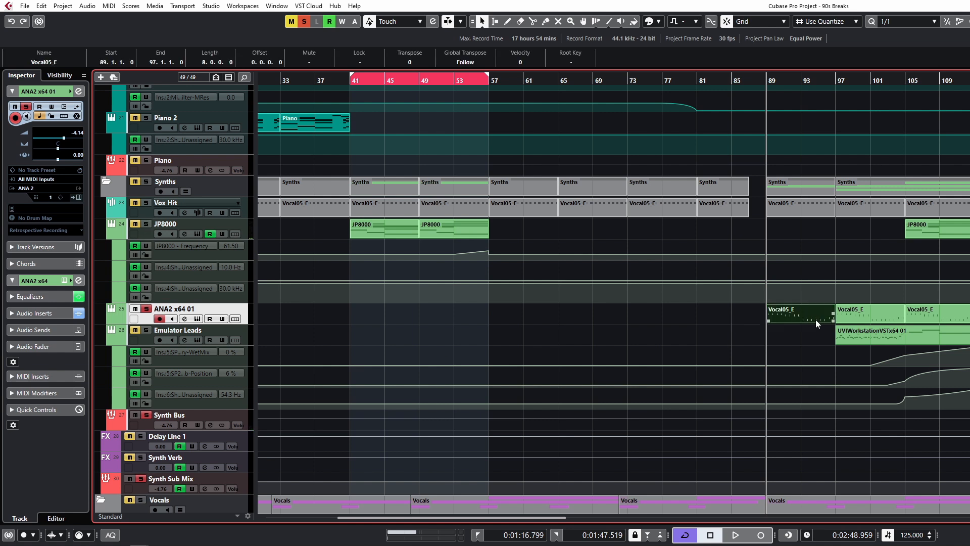
pyautogui.press('KP_1')
pyautogui.click(767, 81)
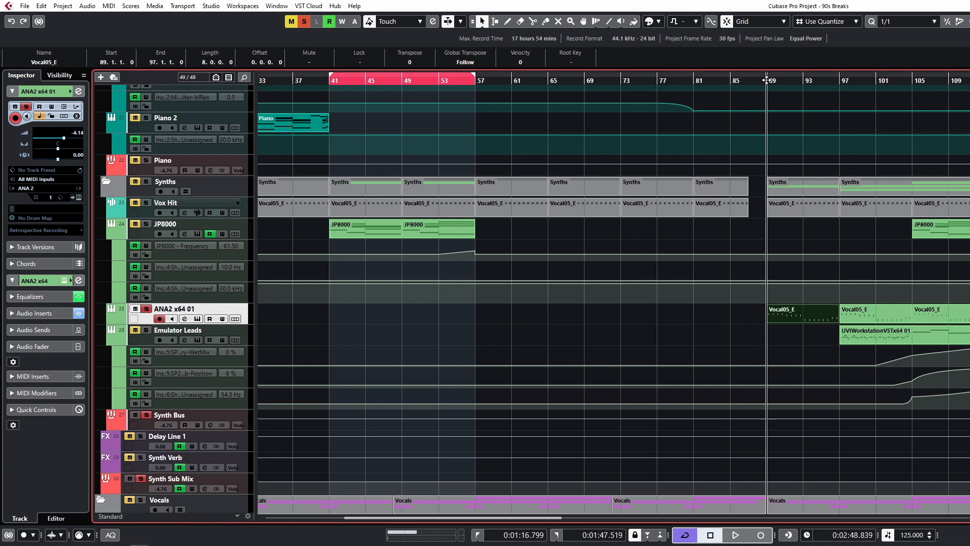
pyautogui.press('space')
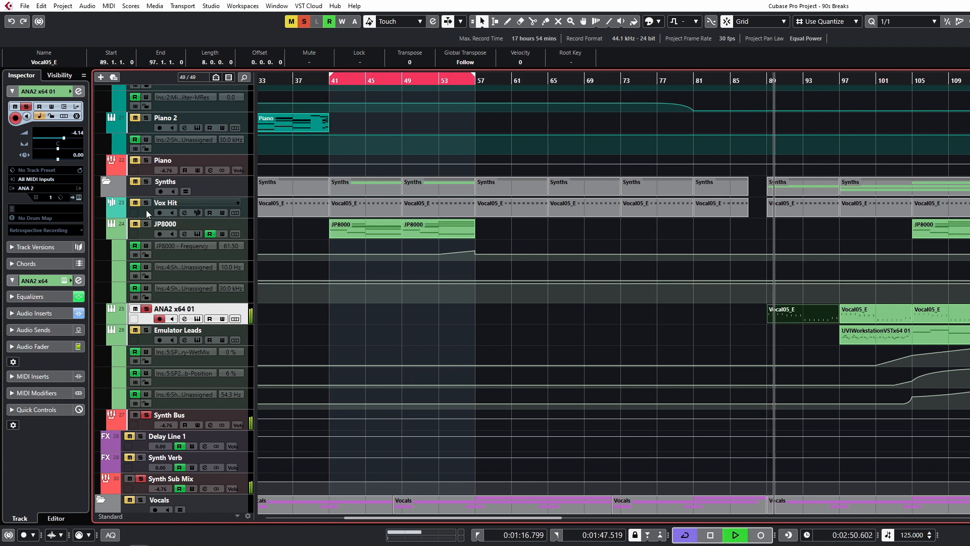
# - Solo Vox Hit alongside ANA2 x64 01, play both tracks from bar 89 and stop playback
pyautogui.press('space')
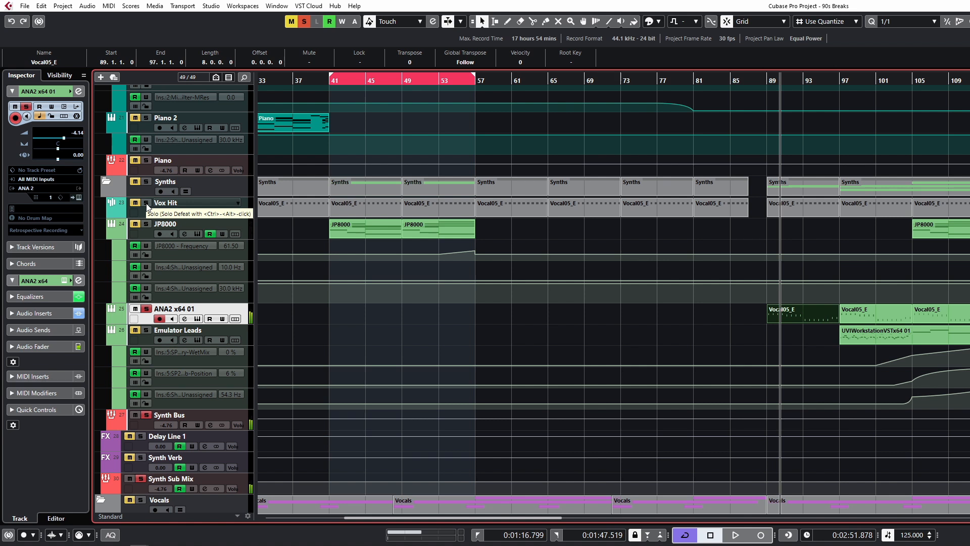
pyautogui.click(147, 203)
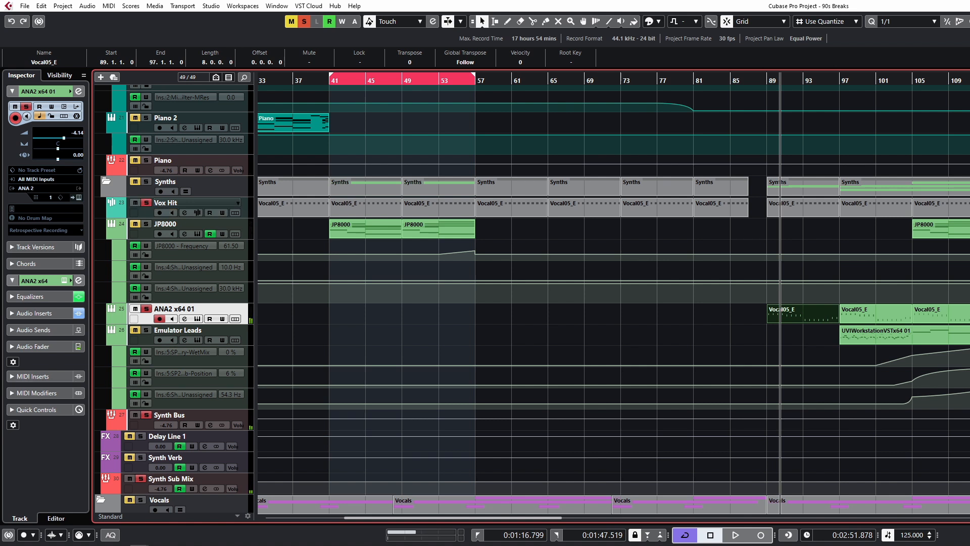
pyautogui.click(805, 214)
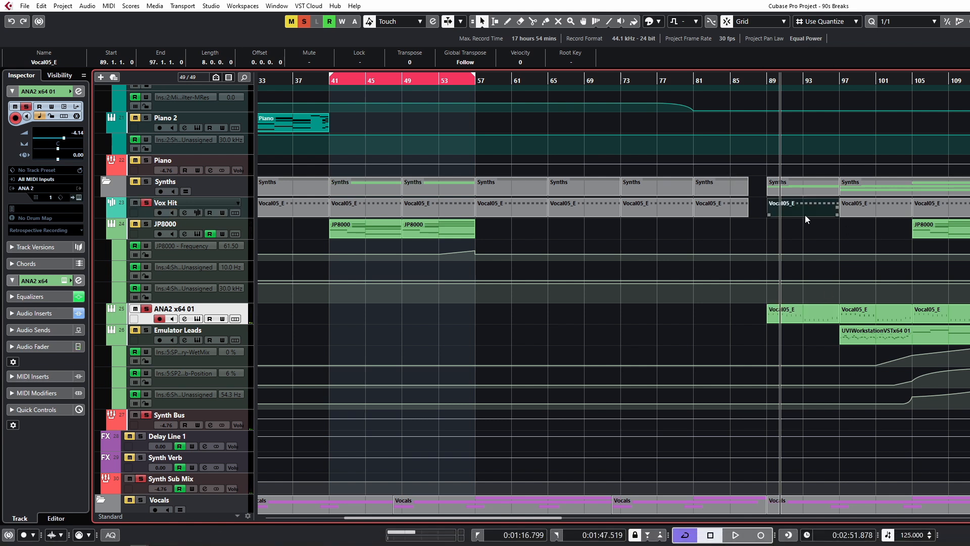
pyautogui.click(768, 79)
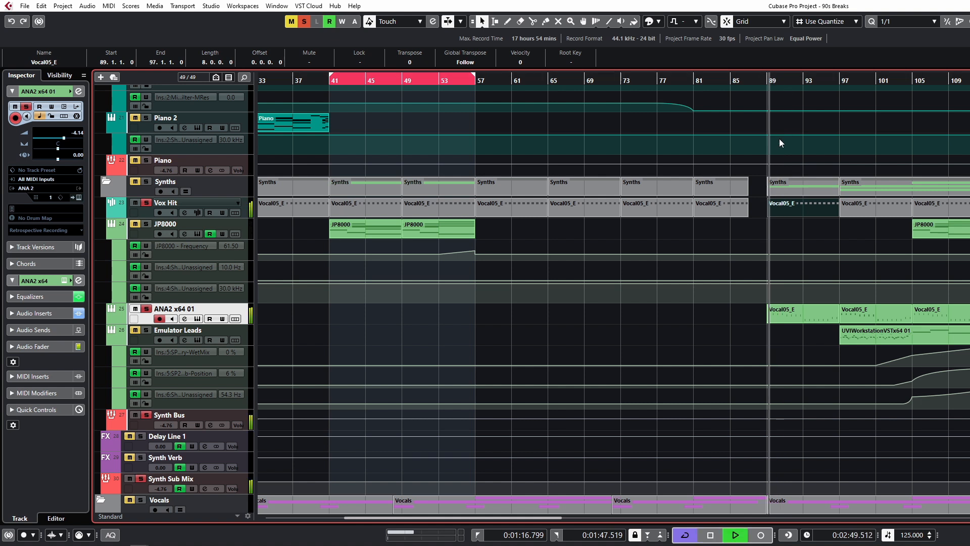
pyautogui.press('space')
pyautogui.click(692, 325)
pyautogui.hscroll(6, 788, 323)
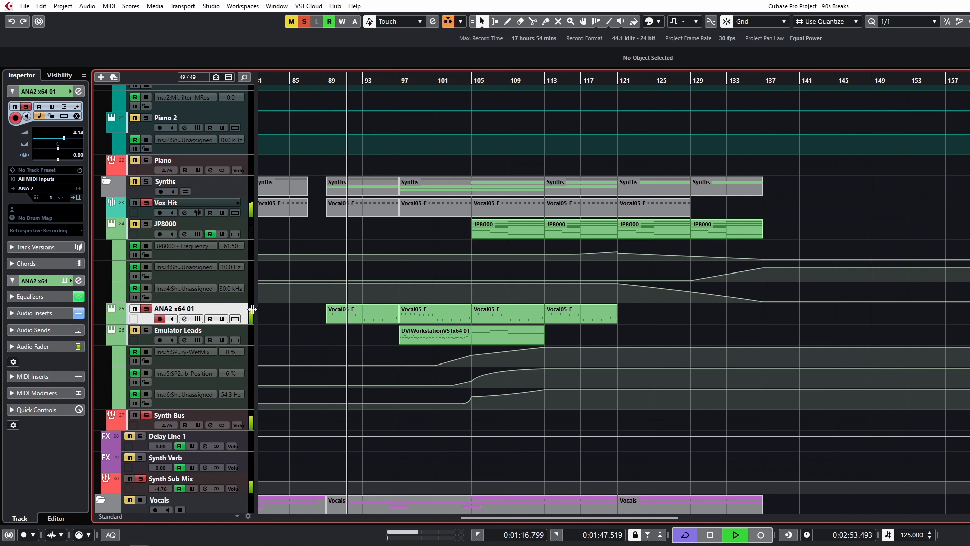
pyautogui.press('space')
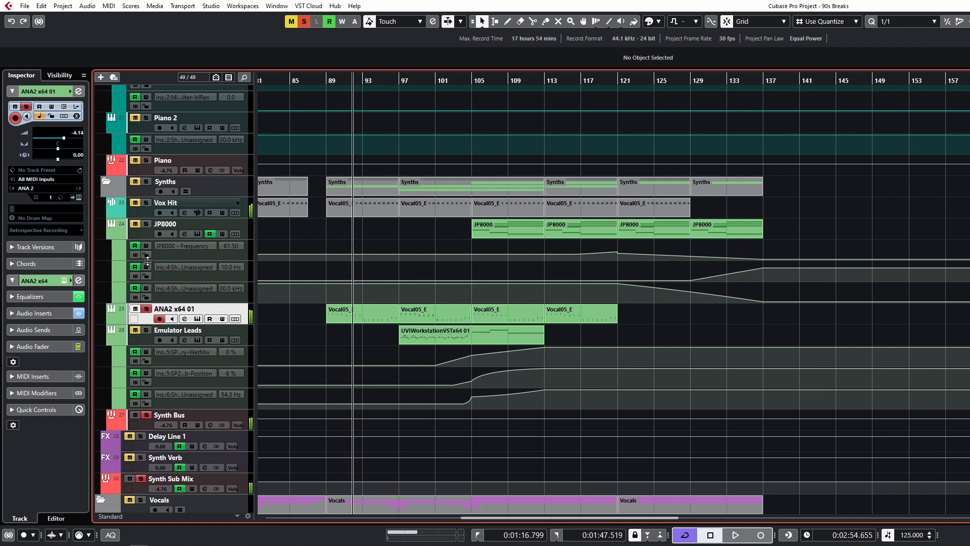
# - Clear the active solos, select the Emulator Leads part and set the loop range around it from bar 97 to 113
pyautogui.click(146, 309)
pyautogui.click(414, 341)
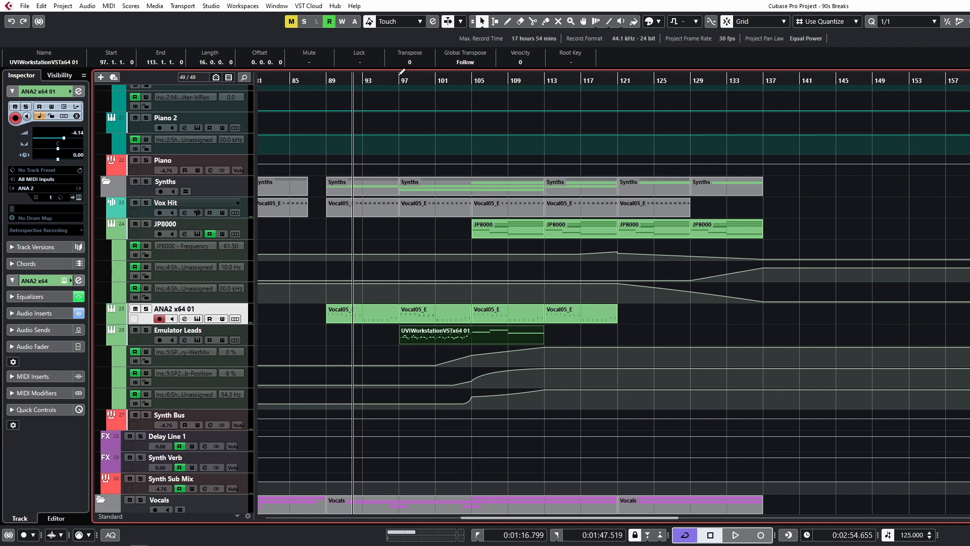
pyautogui.moveTo(402, 73); pyautogui.dragTo(544, 74)
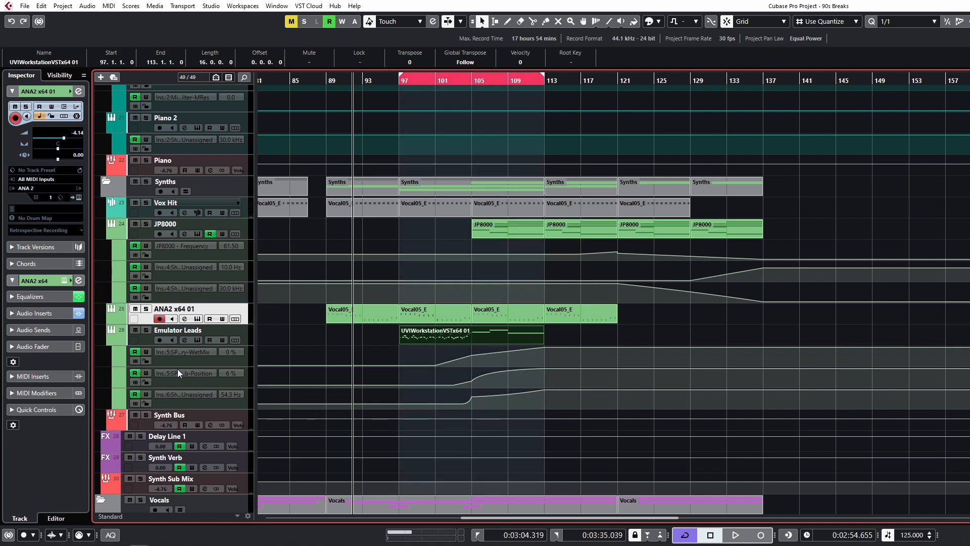
# - Examine the Emulator Leads instrument, close it, and play the track soloed from bar 97
pyautogui.click(197, 339)
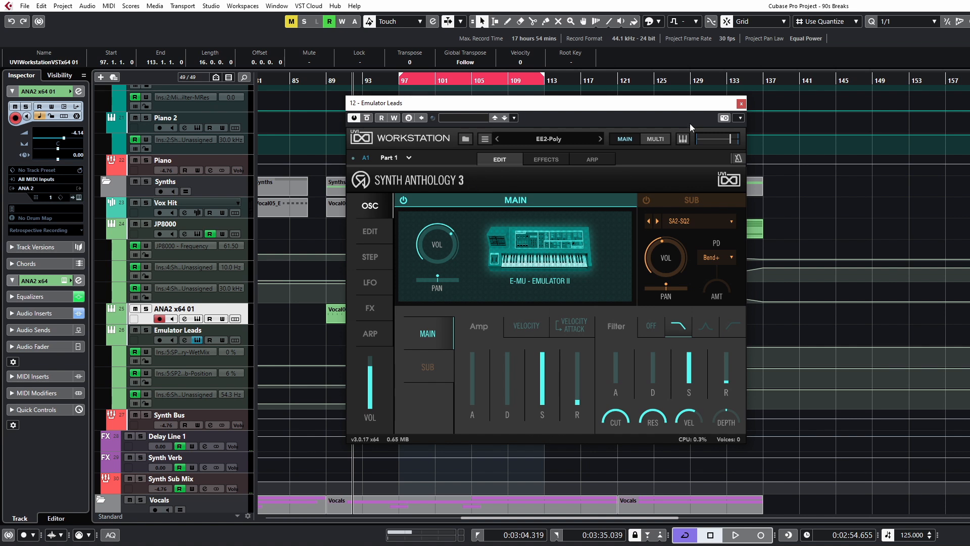
pyautogui.click(741, 105)
pyautogui.press('space')
pyautogui.press('space')
pyautogui.click(399, 82)
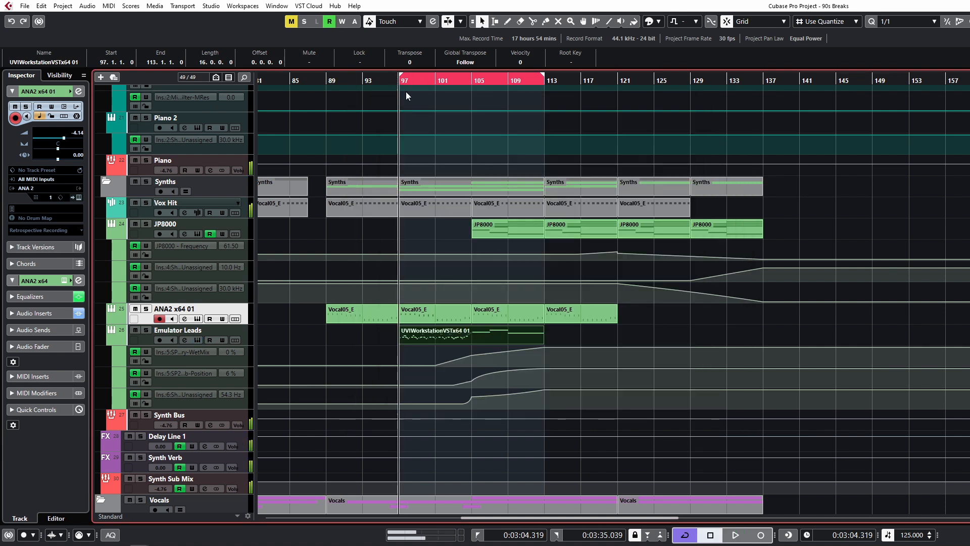
pyautogui.press('space')
pyautogui.click(149, 331)
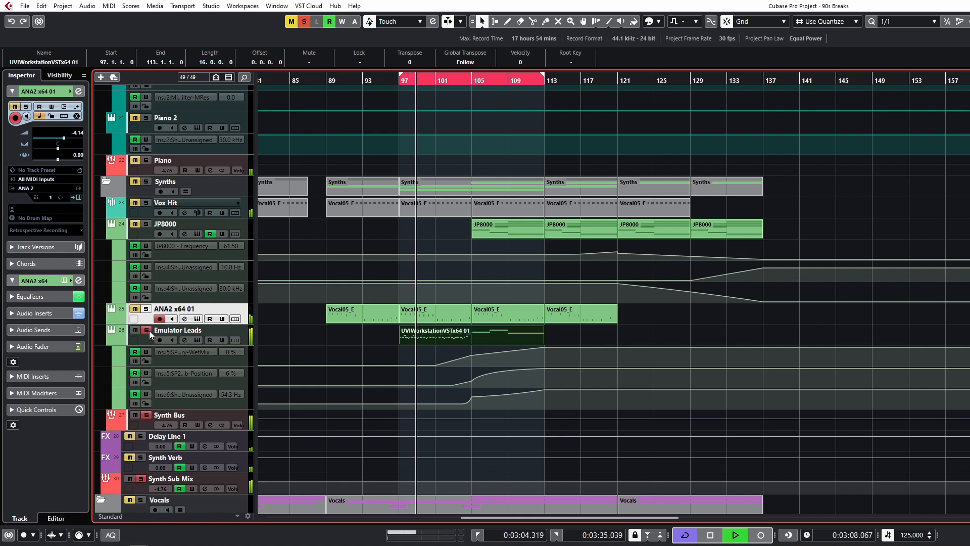
pyautogui.press('space')
# - Open the Emulator Leads channel settings and examine its Instant Phaser Mk II and MicroPitch inserts
pyautogui.click(183, 340)
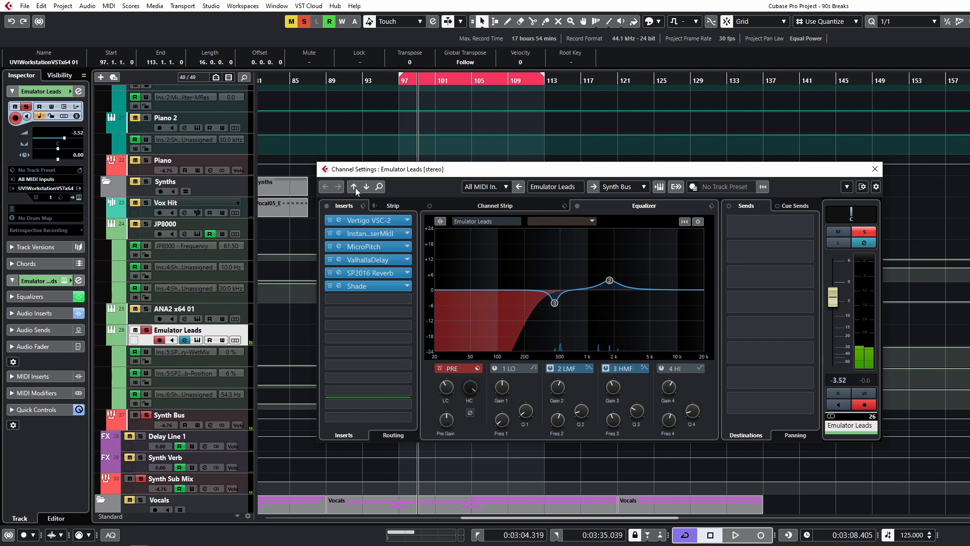
pyautogui.click(341, 233)
pyautogui.click(340, 233)
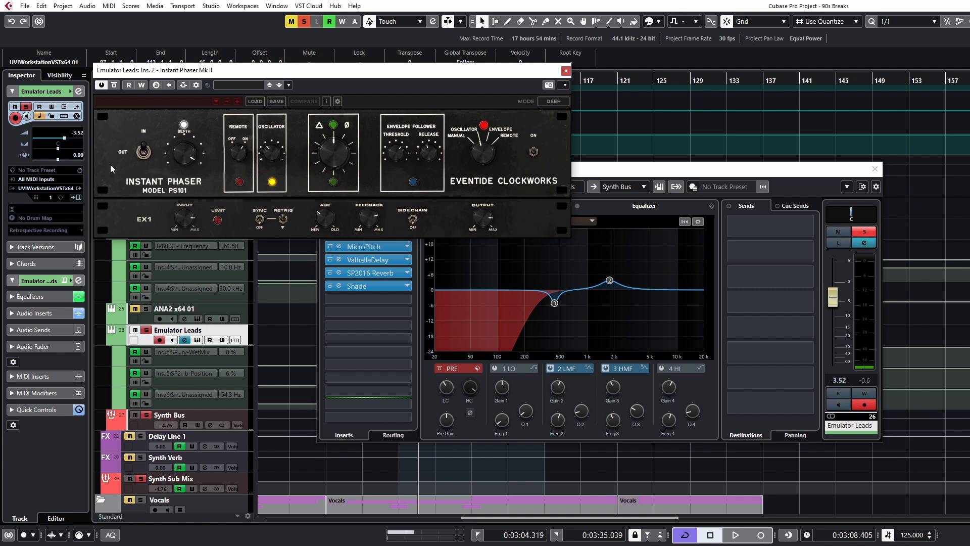
pyautogui.moveTo(234, 73); pyautogui.dragTo(173, 28)
pyautogui.click(339, 247)
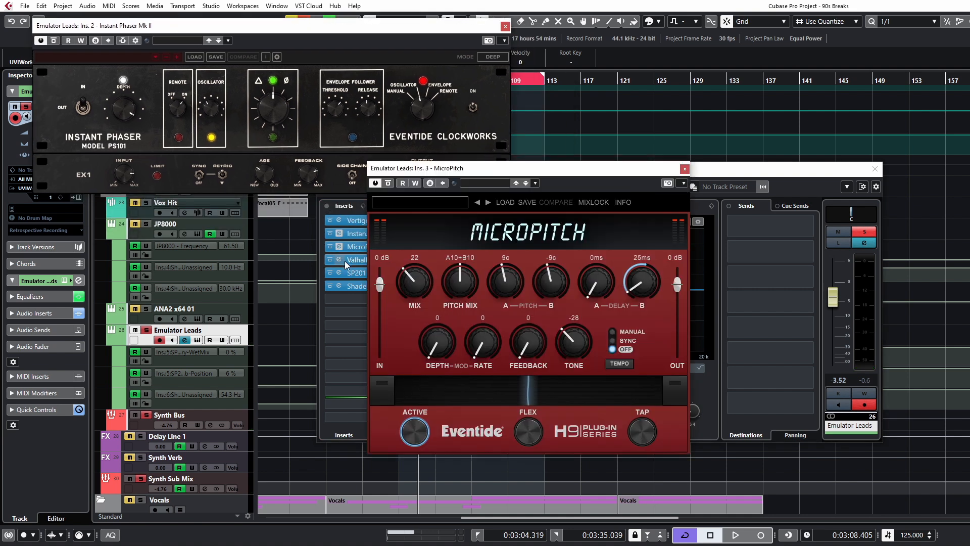
pyautogui.click(684, 170)
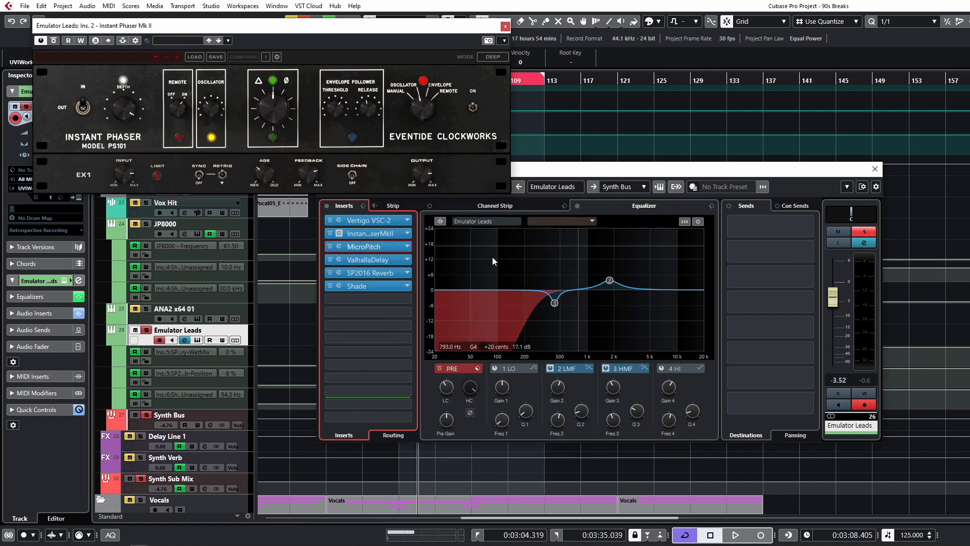
pyautogui.click(339, 247)
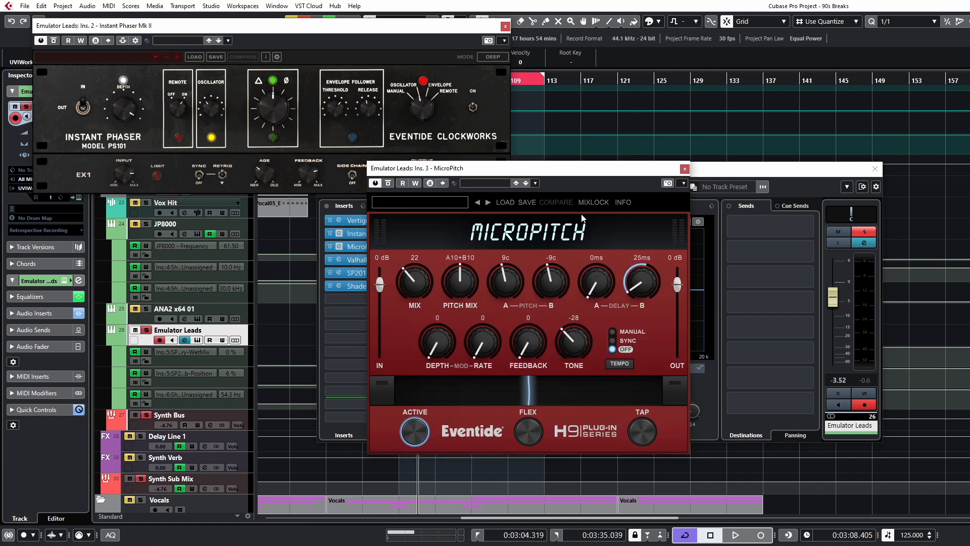
pyautogui.click(675, 173)
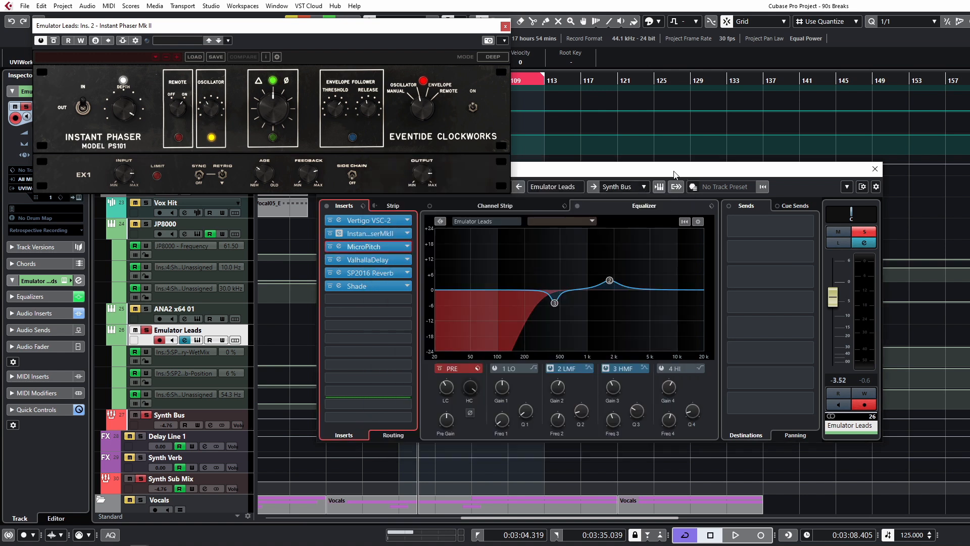
# - Examine the ValhallaDelay, SP2016 Reverb and Shade inserts on Emulator Leads, then close all plug-in and channel windows
pyautogui.click(339, 259)
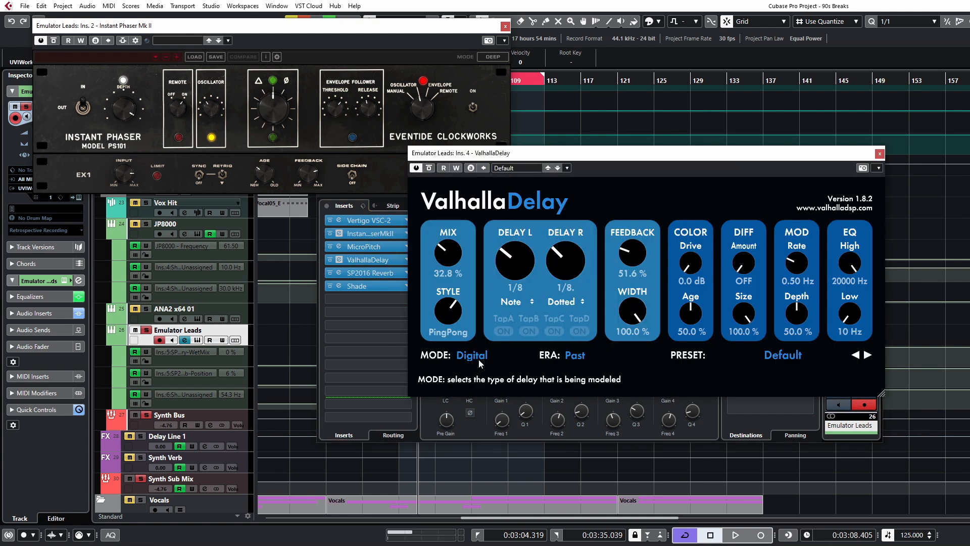
pyautogui.click(339, 273)
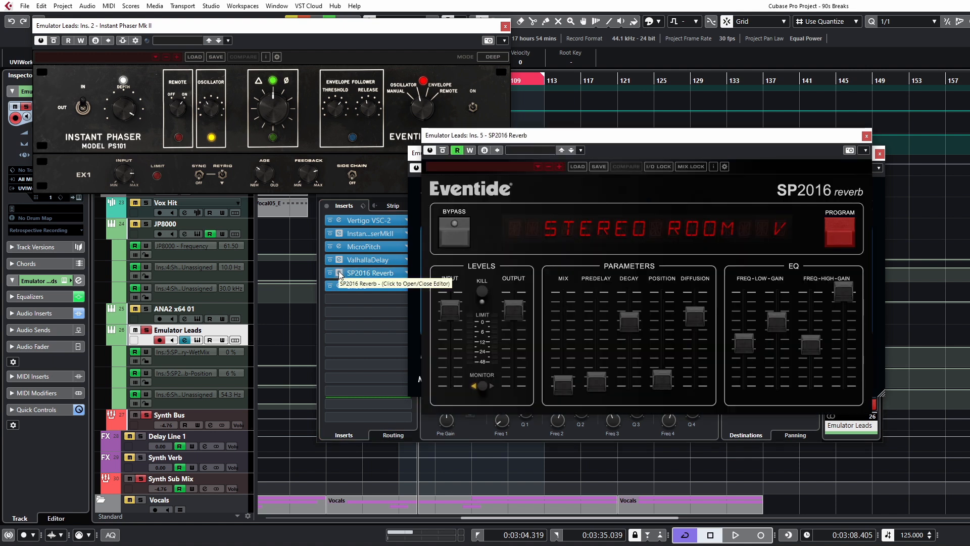
pyautogui.click(339, 286)
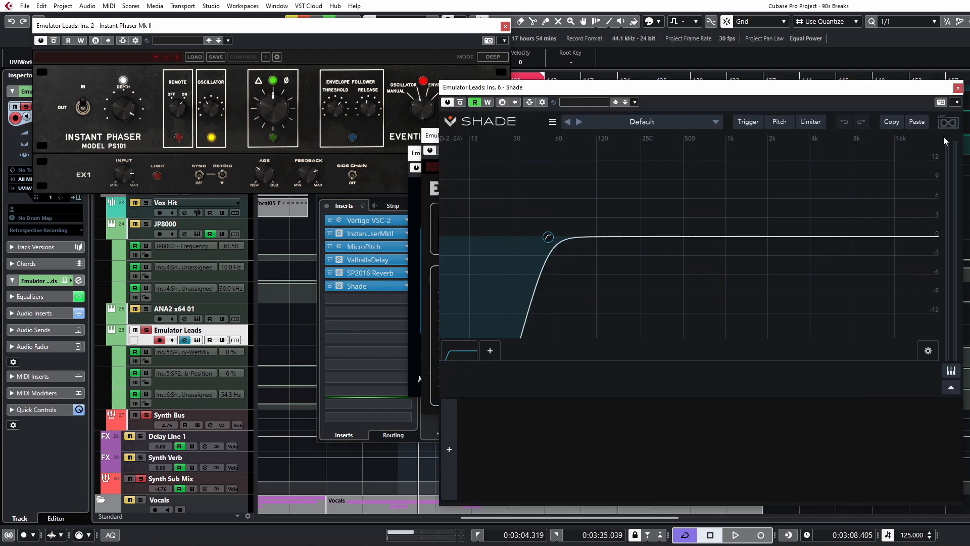
pyautogui.click(960, 97)
pyautogui.click(867, 135)
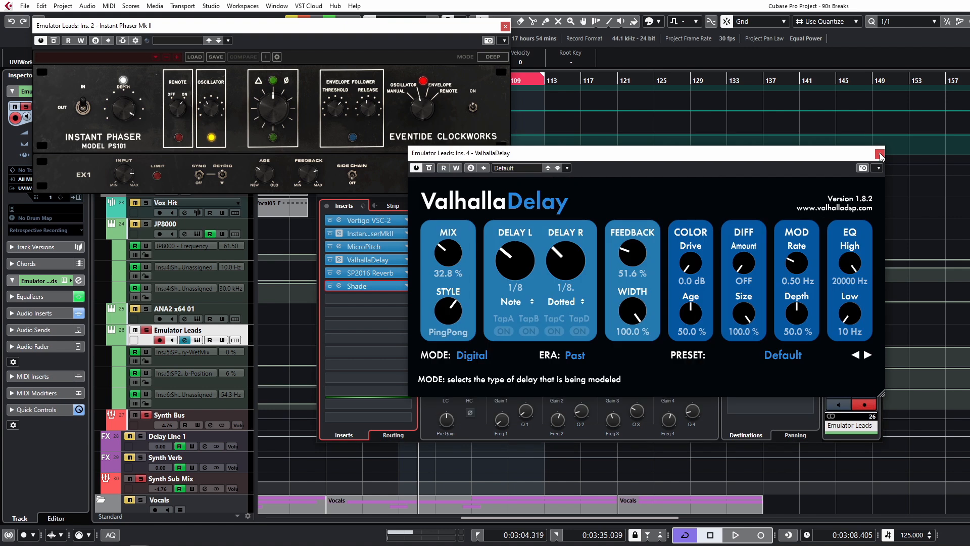
pyautogui.click(880, 154)
pyautogui.click(506, 27)
pyautogui.click(874, 169)
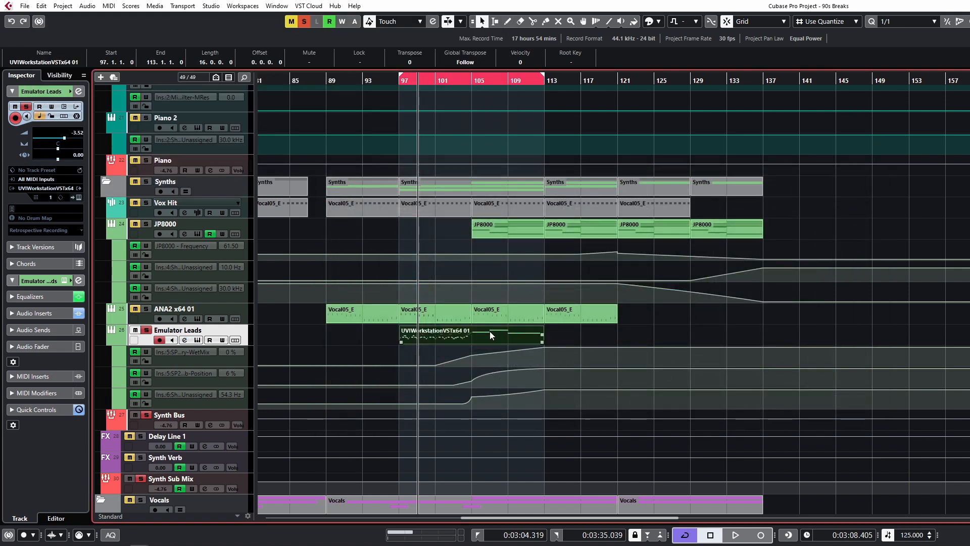
# - Play the soloed Emulator Leads part through the start of its reverb and filter automation rise, then stop
pyautogui.click(442, 269)
pyautogui.press('space')
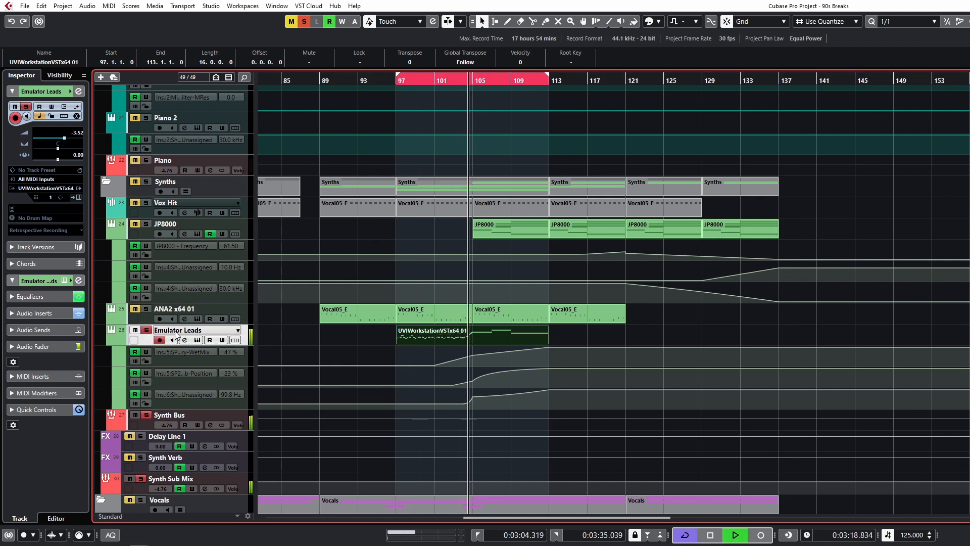
pyautogui.press('space')
# - Unsolo Emulator Leads, play the full mix from about bar 102 while viewing the Vocals and FX tracks, then stop
pyautogui.click(147, 331)
pyautogui.click(446, 81)
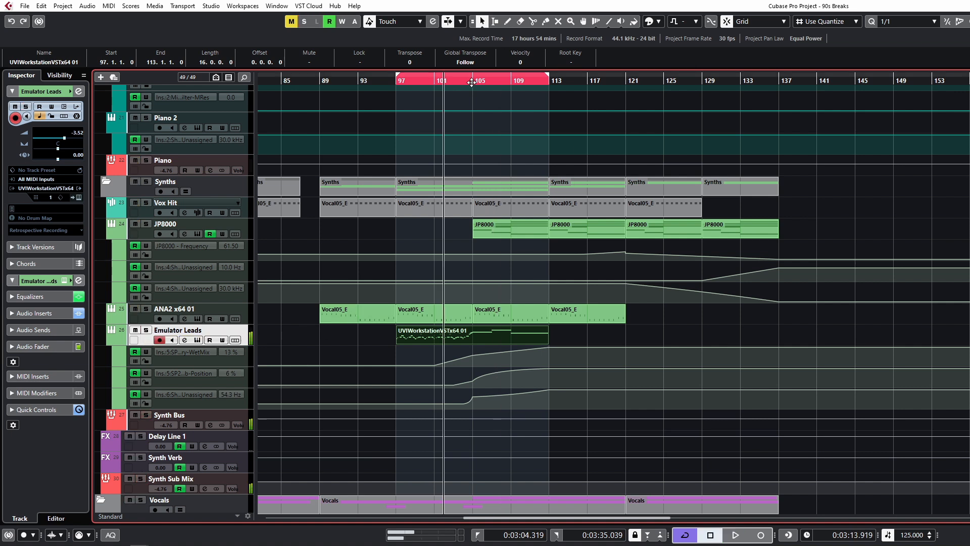
pyautogui.press('space')
pyautogui.scroll(-3, 490, 275)
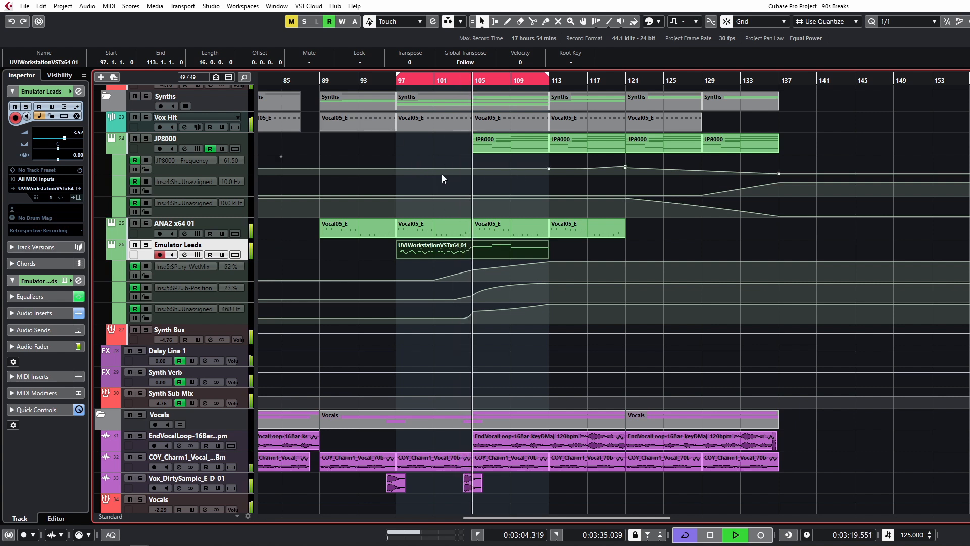
pyautogui.click(358, 241)
pyautogui.hscroll(-5, 441, 253)
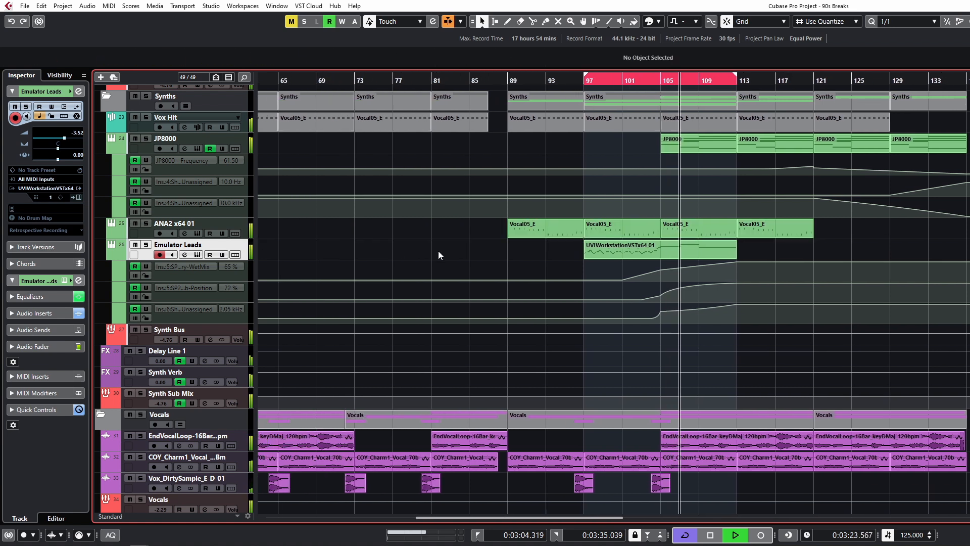
pyautogui.scroll(-3, 558, 252)
pyautogui.scroll(-3, 692, 248)
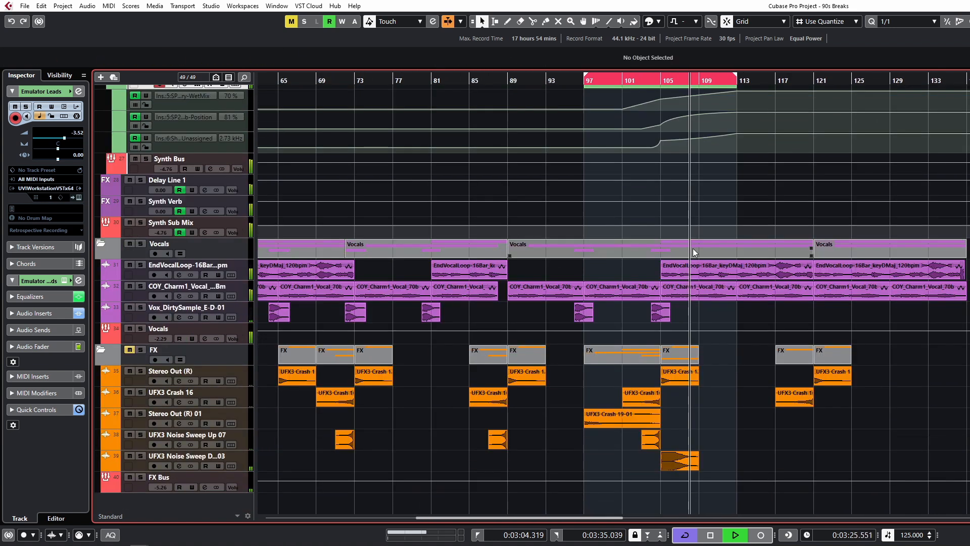
pyautogui.press('space')
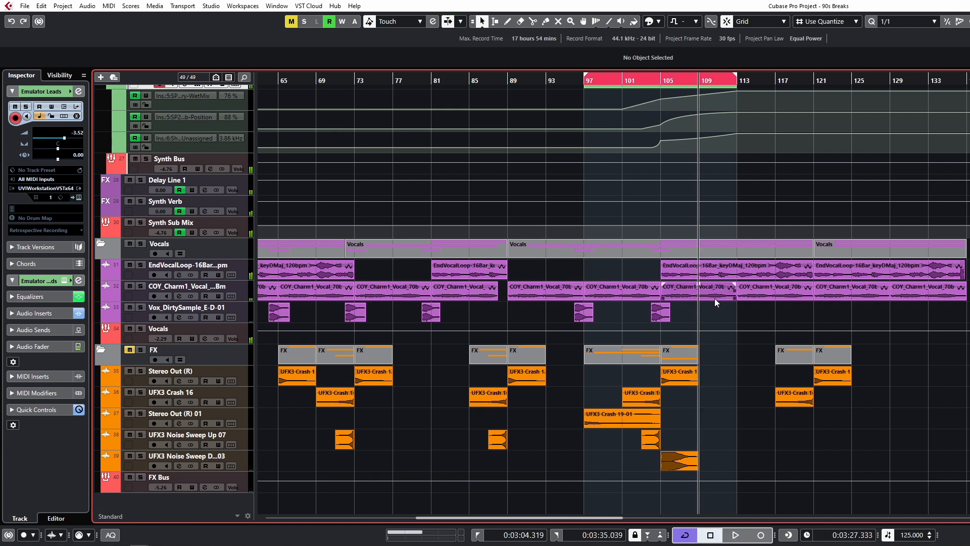
# - Select the EndVocalLoop-16Bar track's event at bar 105 and set the loop range around it
pyautogui.click(243, 277)
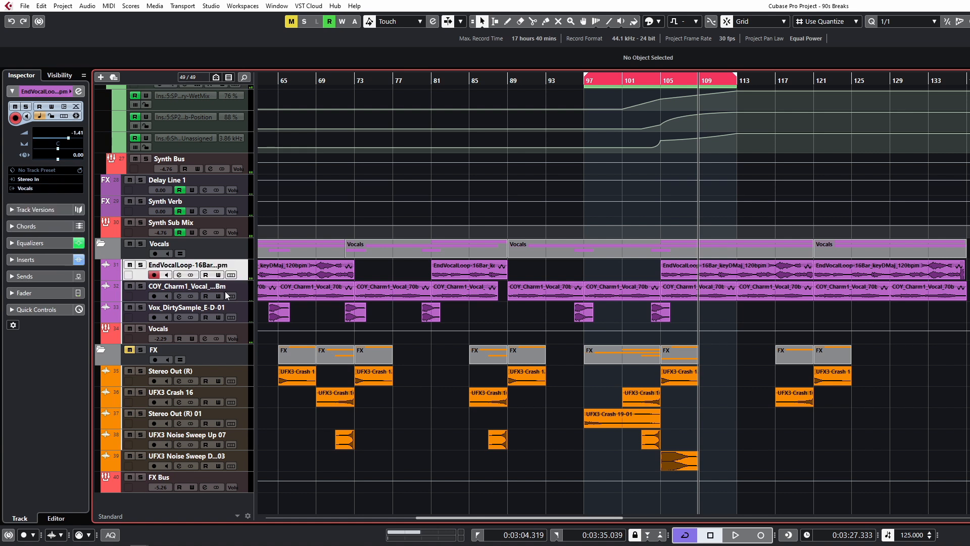
pyautogui.click(741, 274)
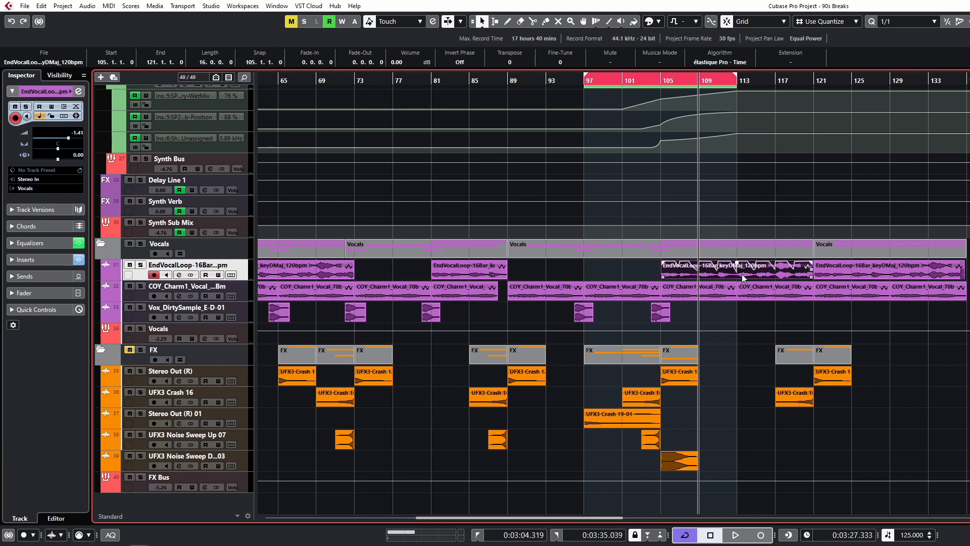
pyautogui.press('p')
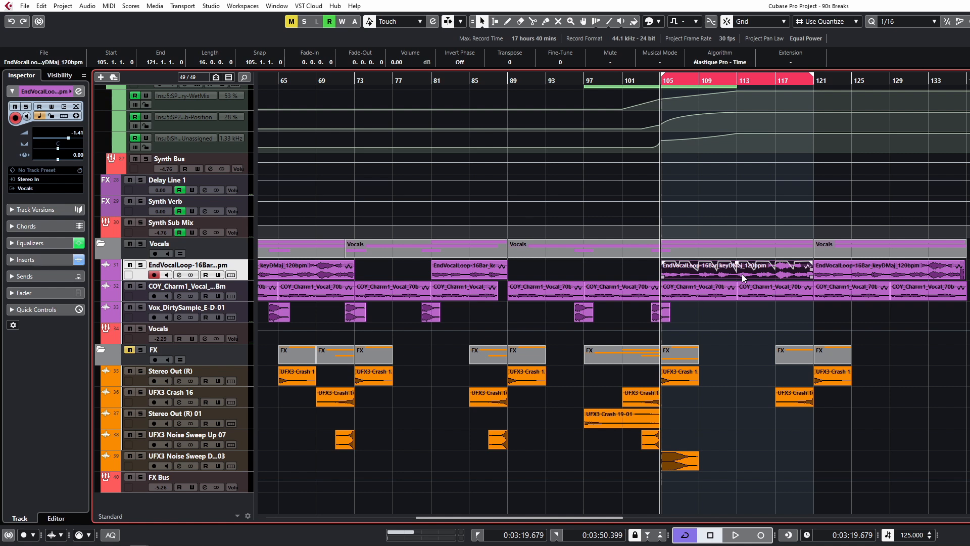
# - Solo the EndVocalLoop-16Bar track, play it from bar 105 and stop playback
pyautogui.click(142, 265)
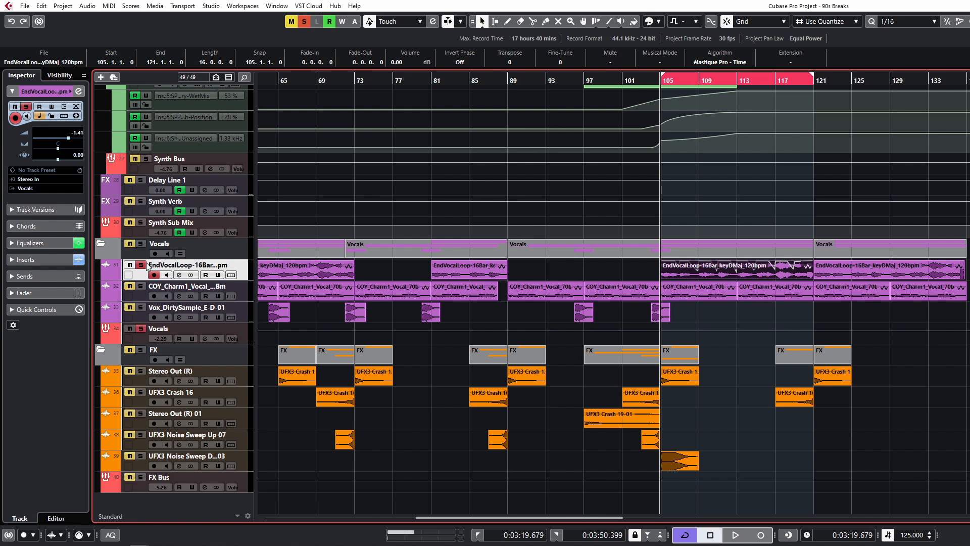
pyautogui.press('space')
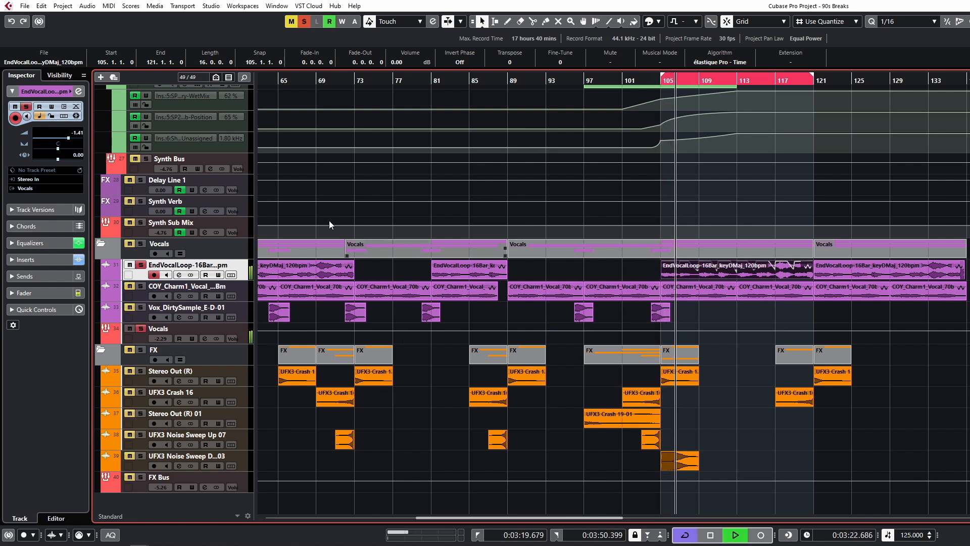
pyautogui.press('space')
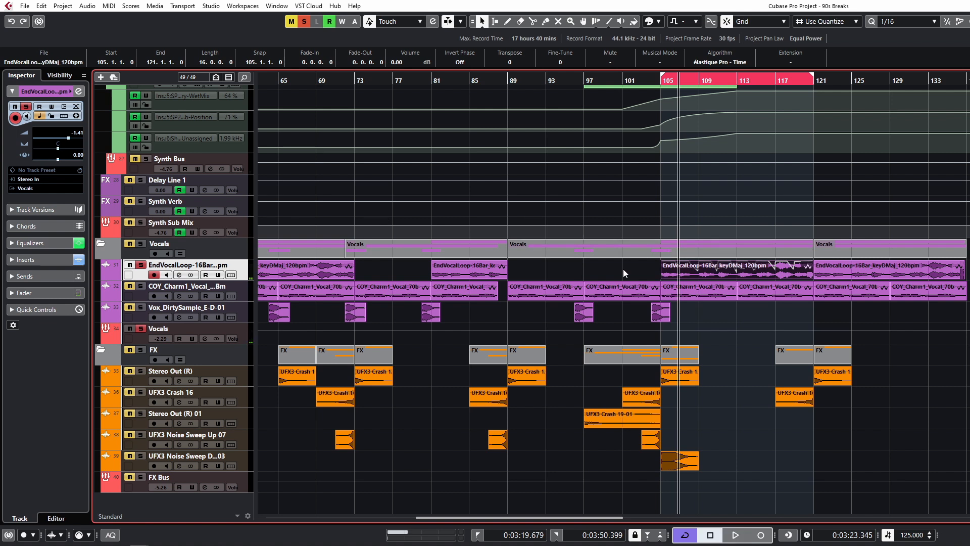
pyautogui.press('h')
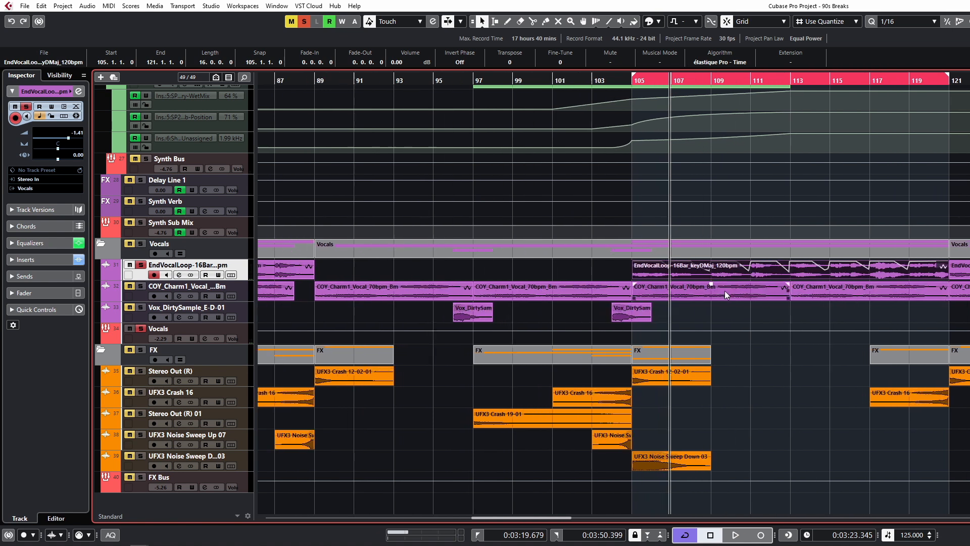
# - Open the channel settings of the EndVocalLoop-16Bar track and examine its Comet and Maag EQ4 inserts
pyautogui.press('h')
pyautogui.press('h')
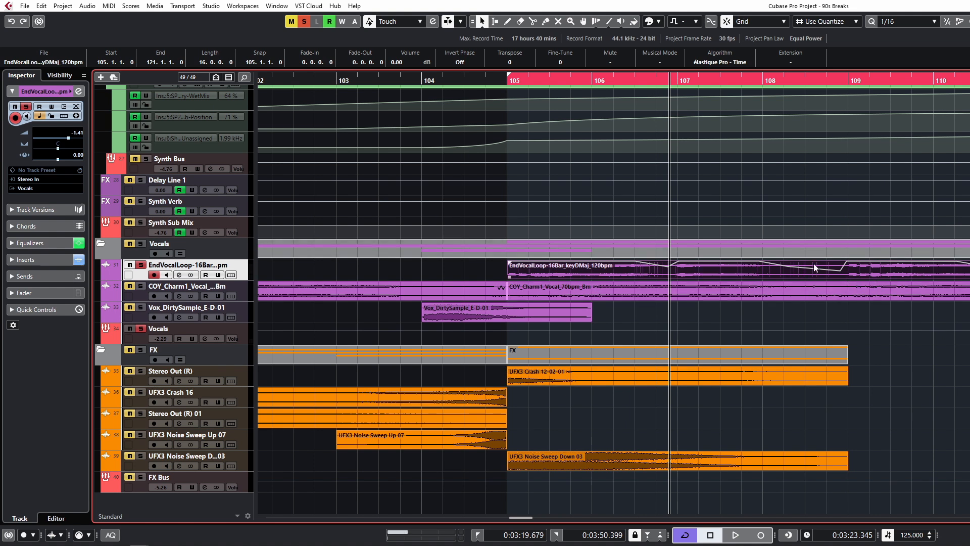
pyautogui.click(178, 276)
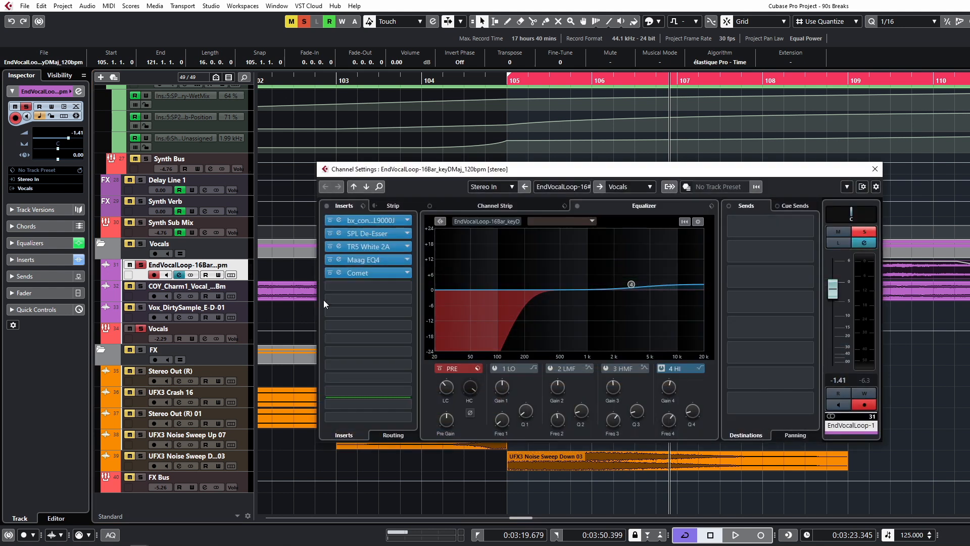
pyautogui.click(336, 273)
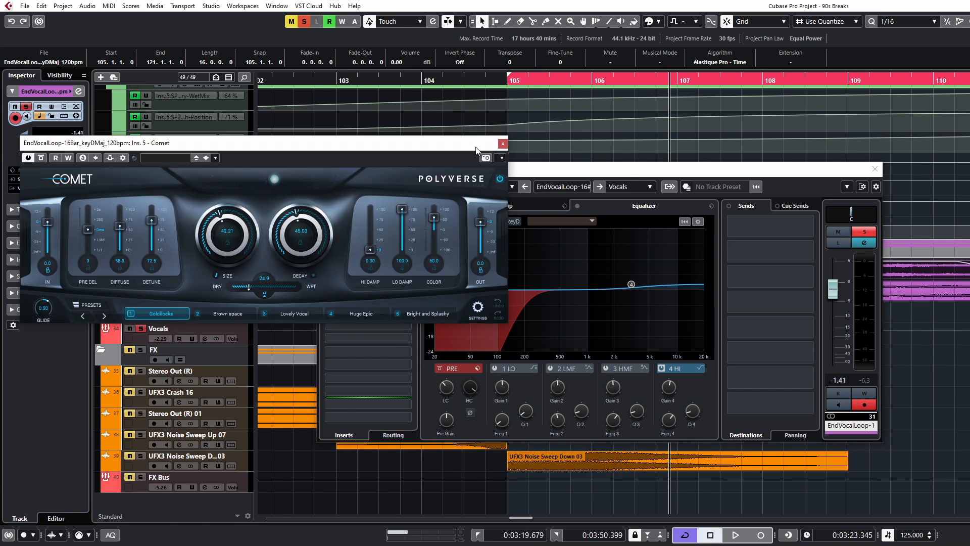
pyautogui.click(539, 170)
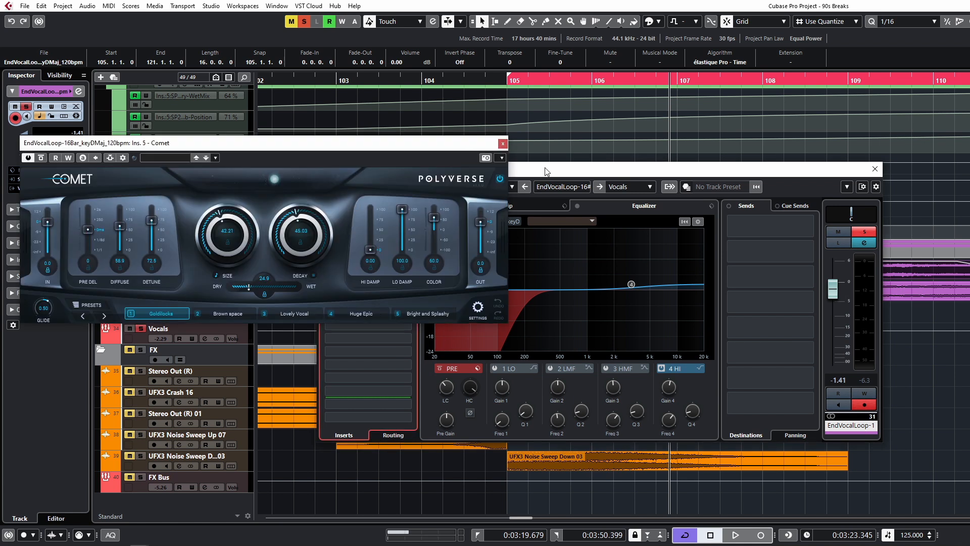
pyautogui.click(502, 145)
pyautogui.click(338, 260)
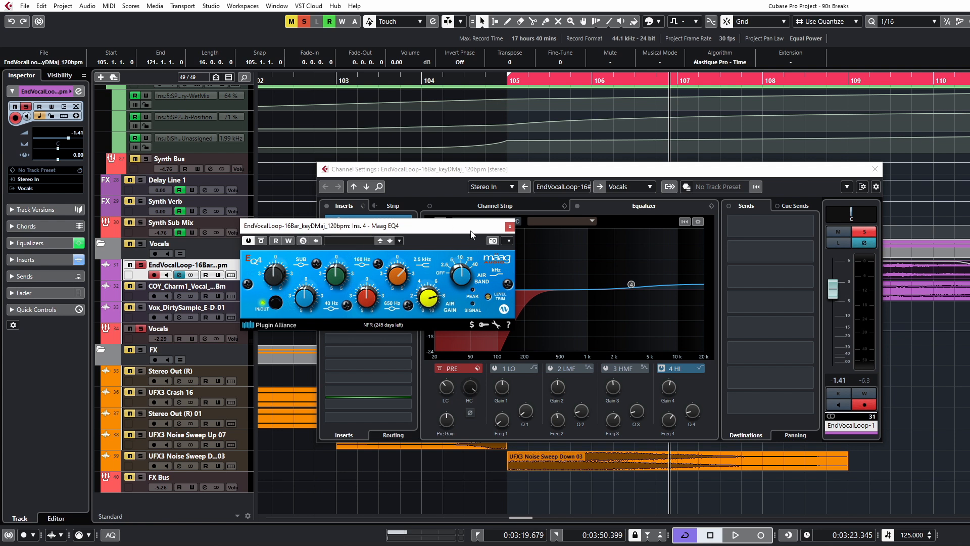
pyautogui.click(510, 226)
# - Examine the TR5 White 2A and SPL De-Esser inserts on the EndVocalLoop-16Bar channel, then close its channel settings
pyautogui.click(337, 248)
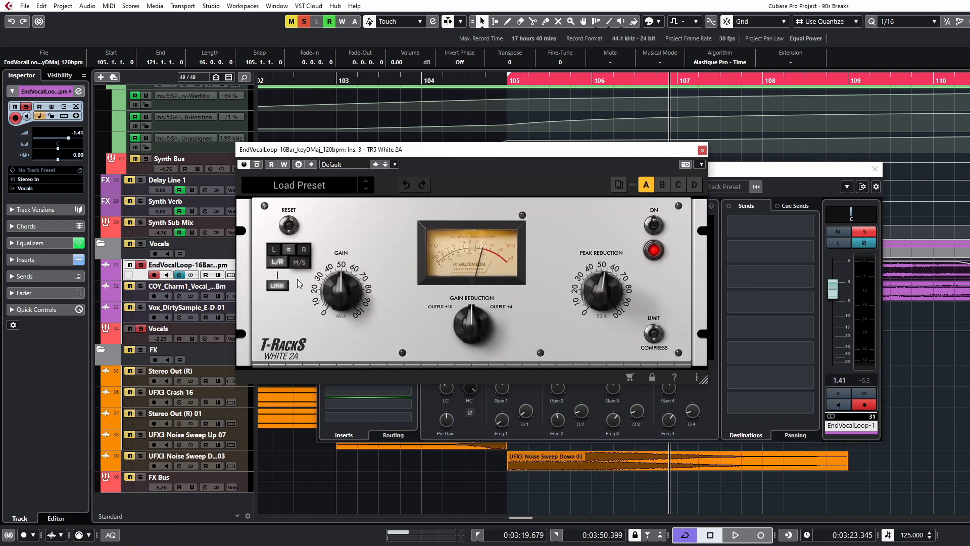
pyautogui.click(702, 150)
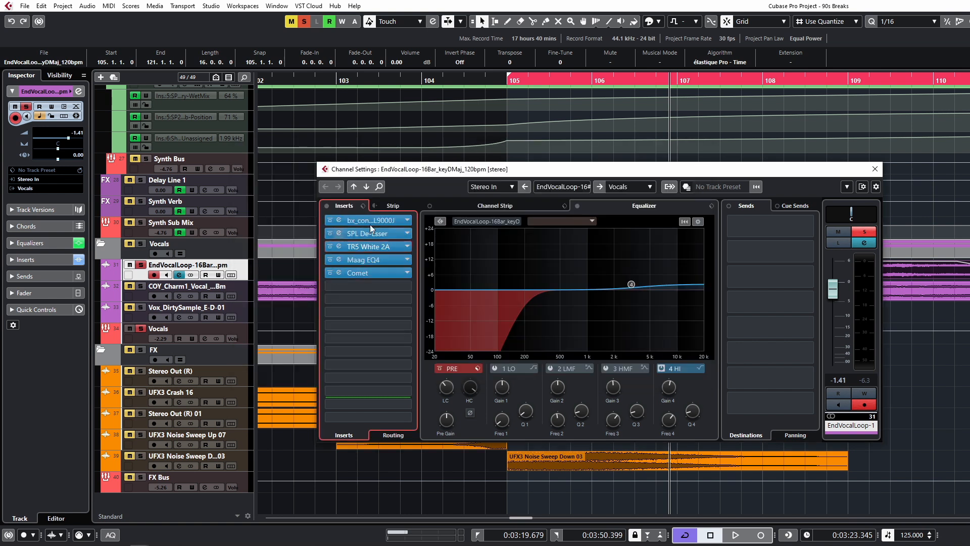
pyautogui.click(337, 233)
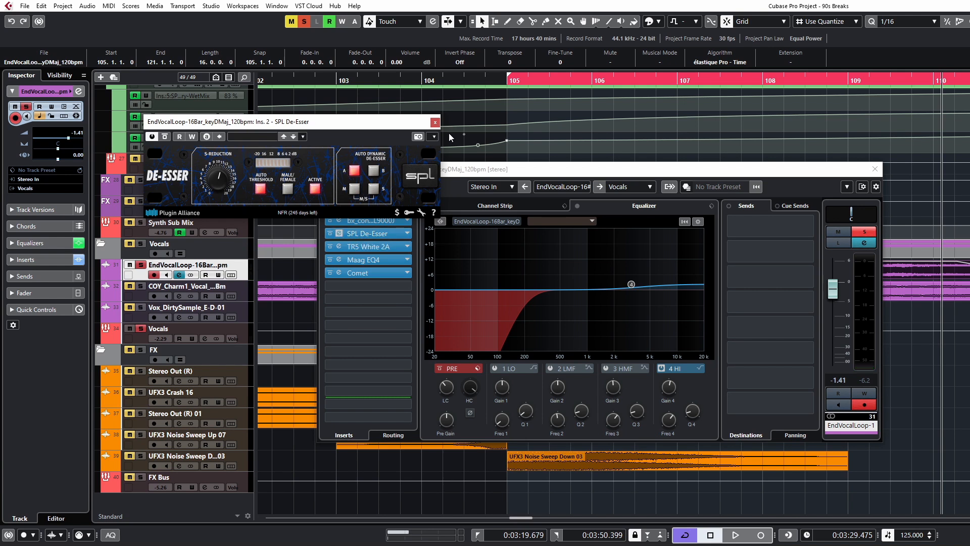
pyautogui.click(434, 123)
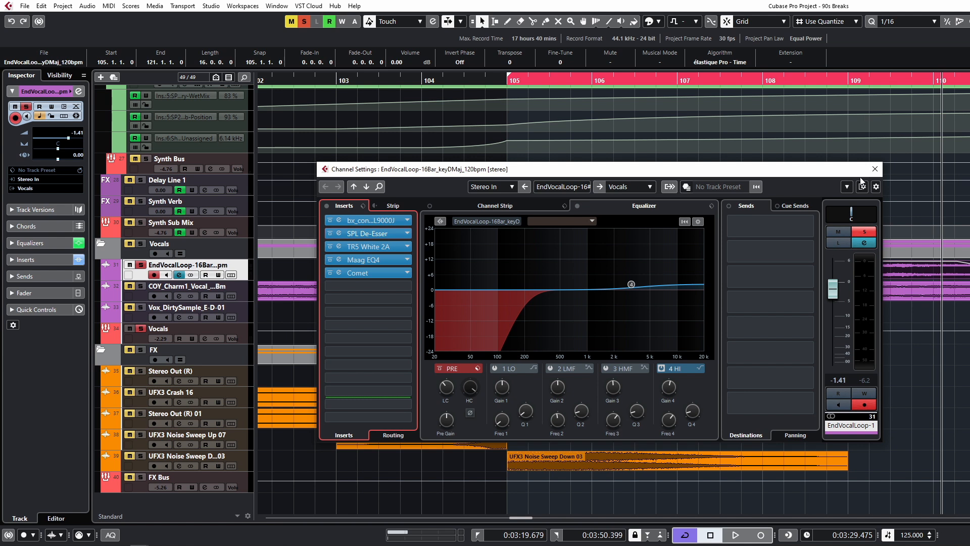
pyautogui.click(875, 169)
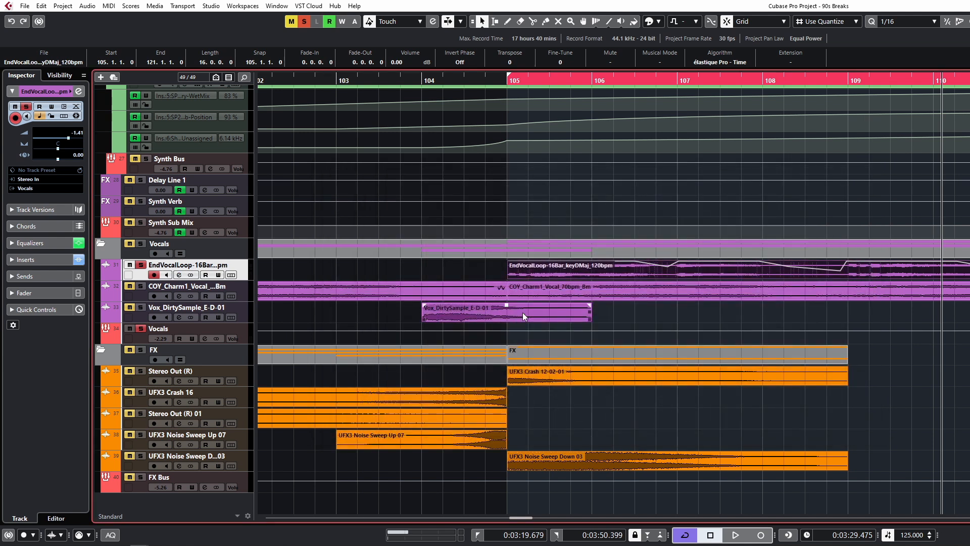
# - Unsolo EndVocalLoop-16Bar, solo the COY_Charm1_Vocal track instead, play it from bar 105 and stop playback
pyautogui.click(140, 265)
pyautogui.click(513, 82)
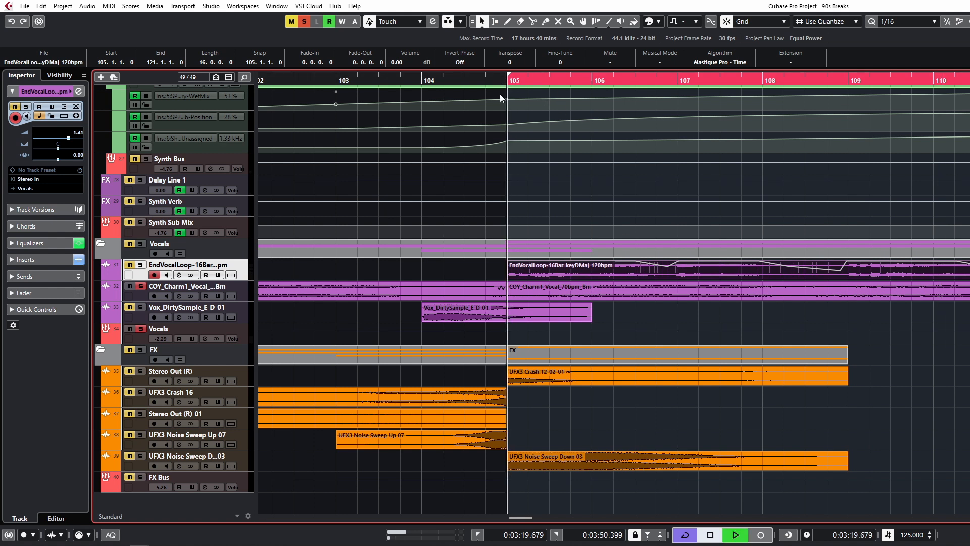
pyautogui.press('space')
pyautogui.scroll(-6, 643, 303)
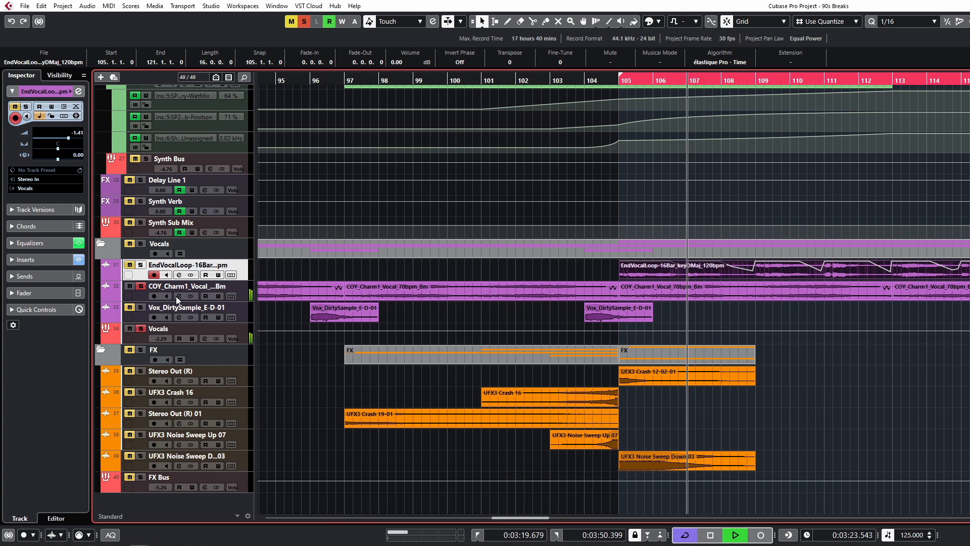
pyautogui.press('space')
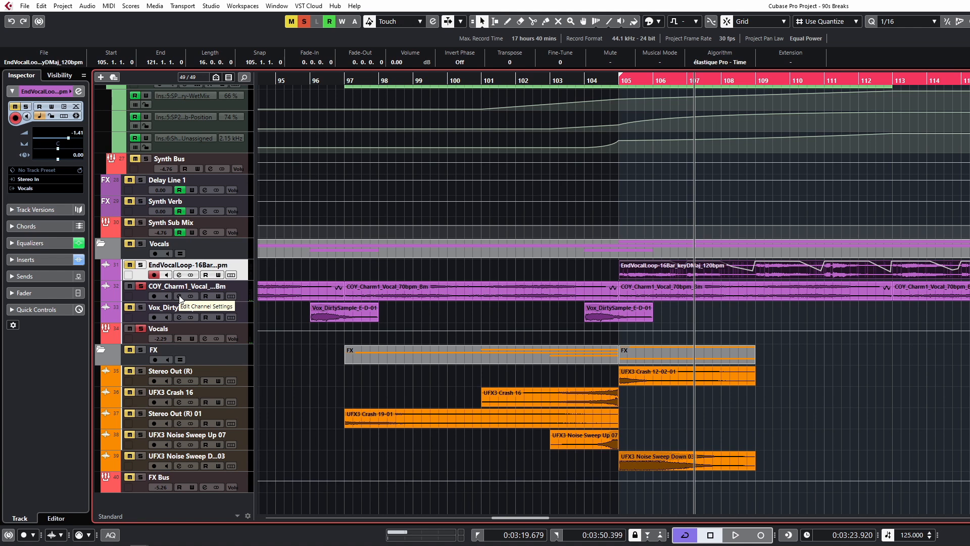
# - Examine the COY_Charm1_Vocal channel's EQ with its Blackhole and Ozone Imager 2 inserts, then close all their windows
pyautogui.click(180, 297)
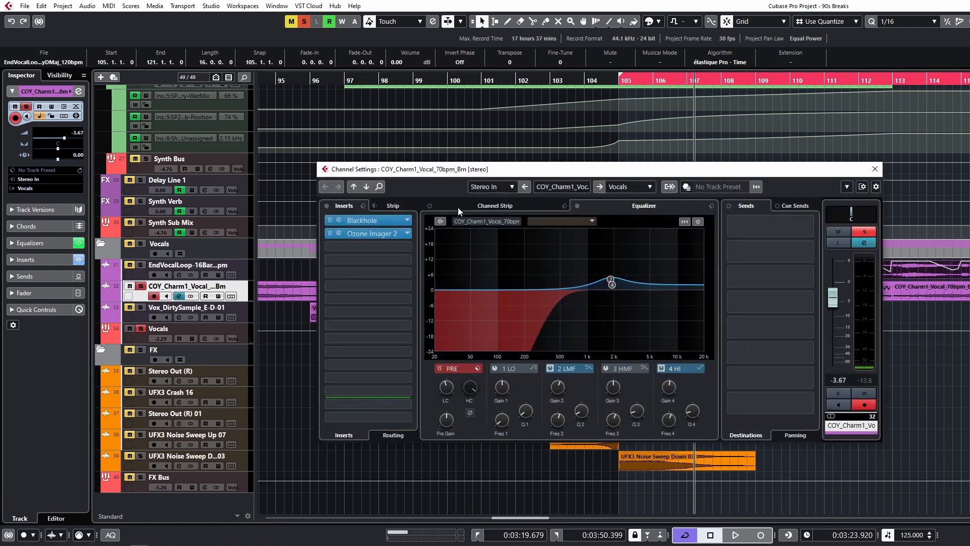
pyautogui.click(340, 219)
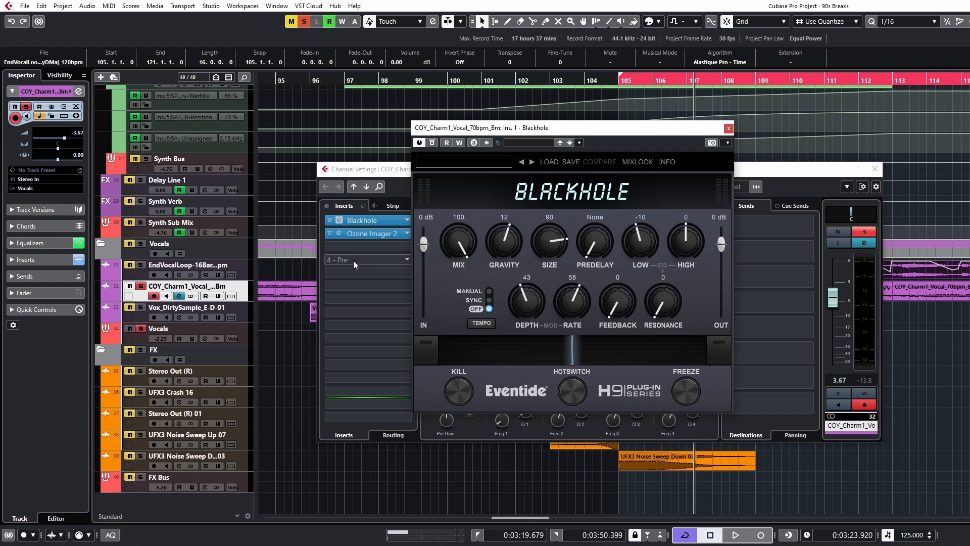
pyautogui.click(338, 234)
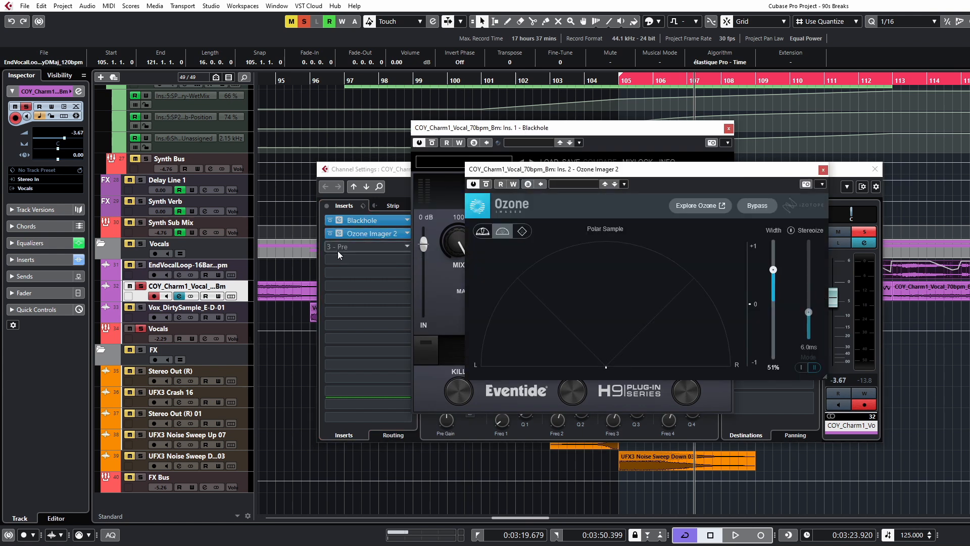
pyautogui.click(824, 171)
pyautogui.click(729, 128)
pyautogui.click(875, 169)
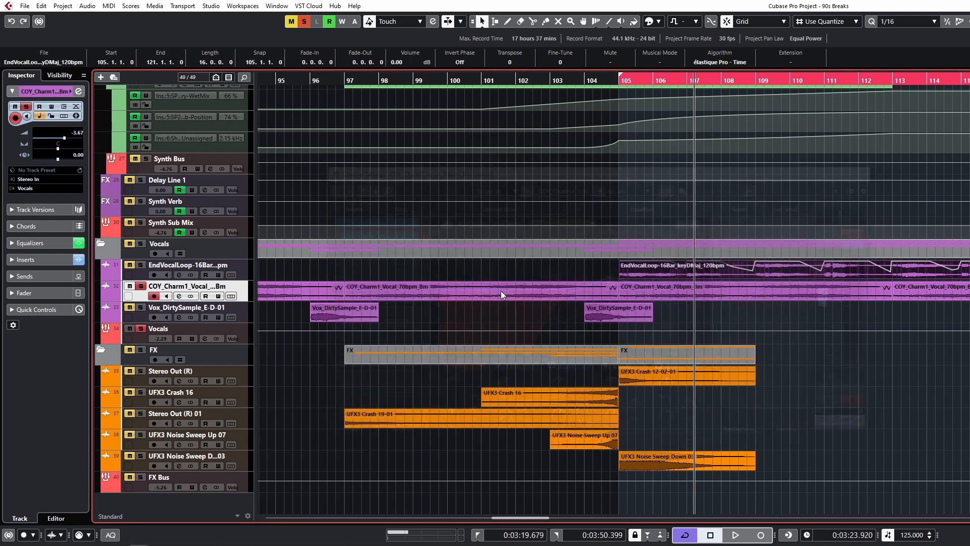
# - Solo and briefly play the Vox_DirtySample_E-D-01 track, then open its channel settings and ColourCopy insert
pyautogui.click(143, 306)
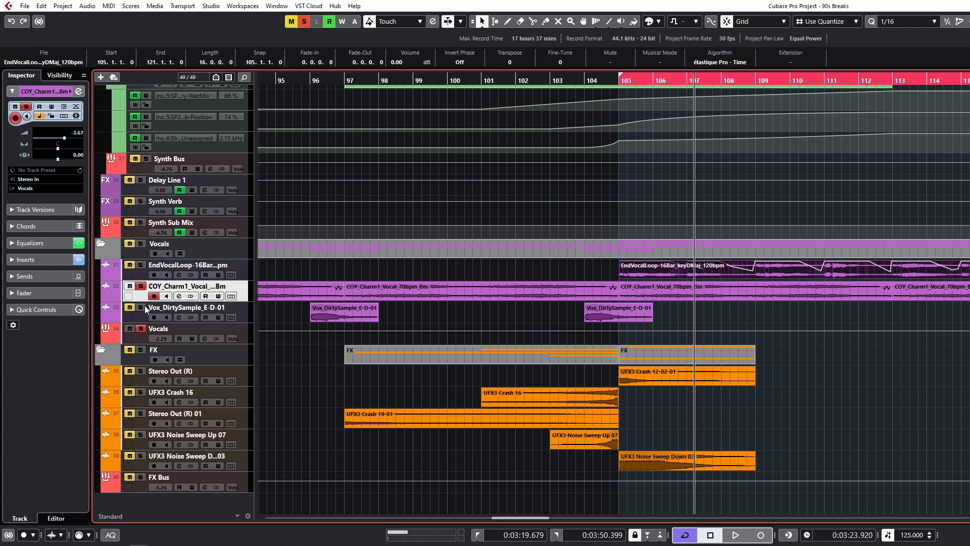
pyautogui.press('space')
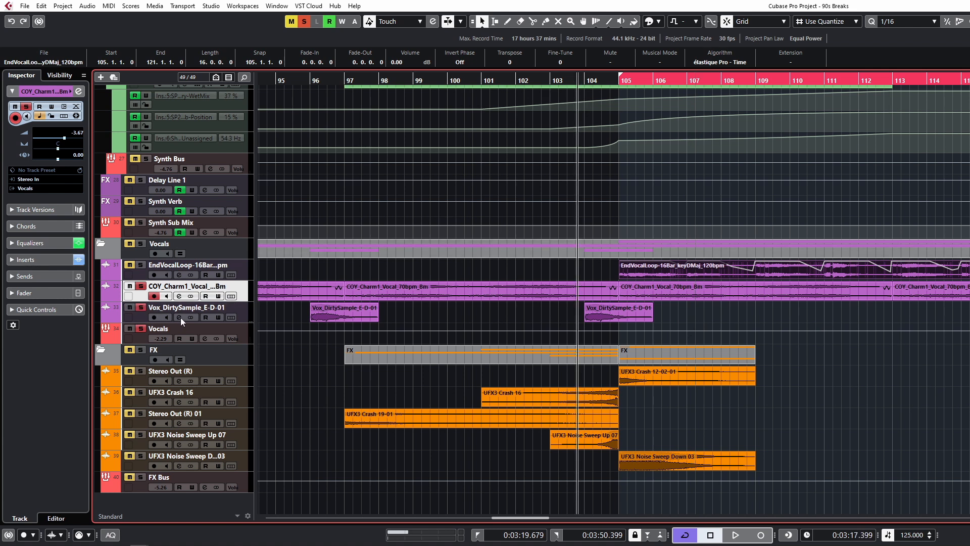
pyautogui.click(181, 317)
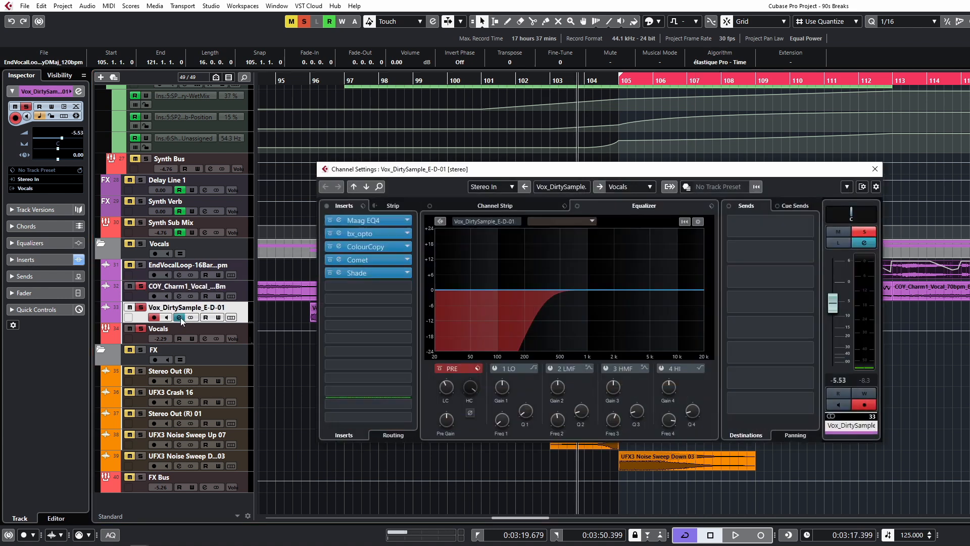
pyautogui.click(336, 246)
pyautogui.moveTo(353, 179); pyautogui.dragTo(758, 176)
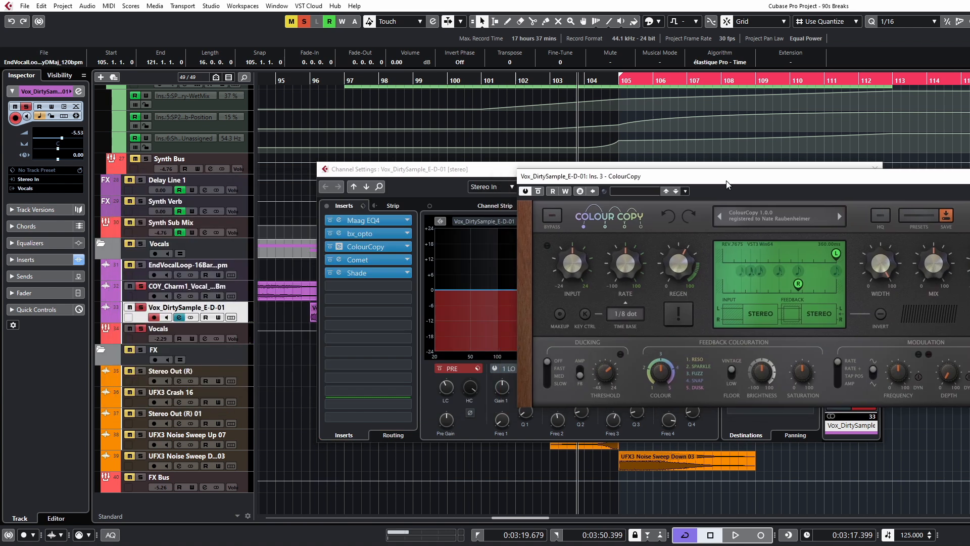
# - Examine the Maag EQ4, bx_opto and Comet inserts of Vox_DirtySample_E-D-01, then close all plug-in and channel windows
pyautogui.click(339, 222)
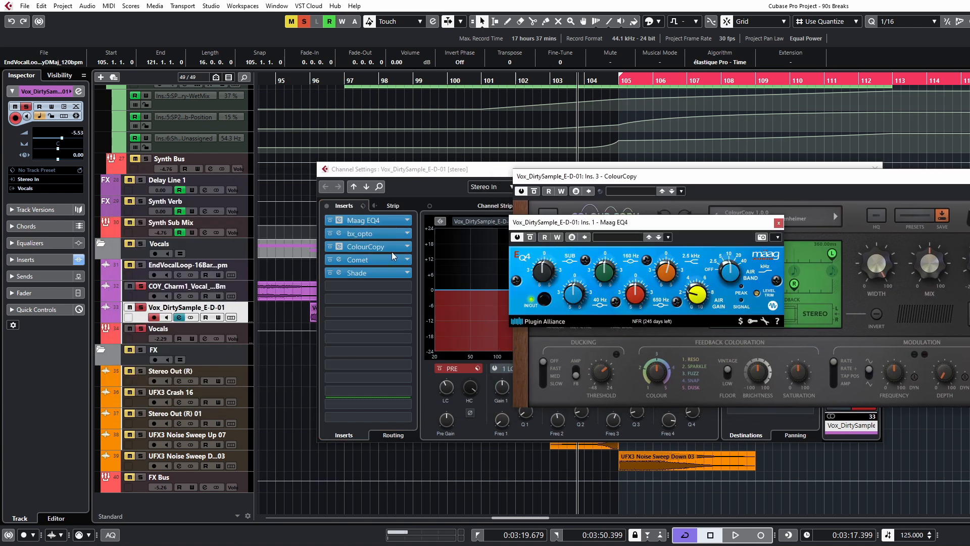
pyautogui.click(339, 232)
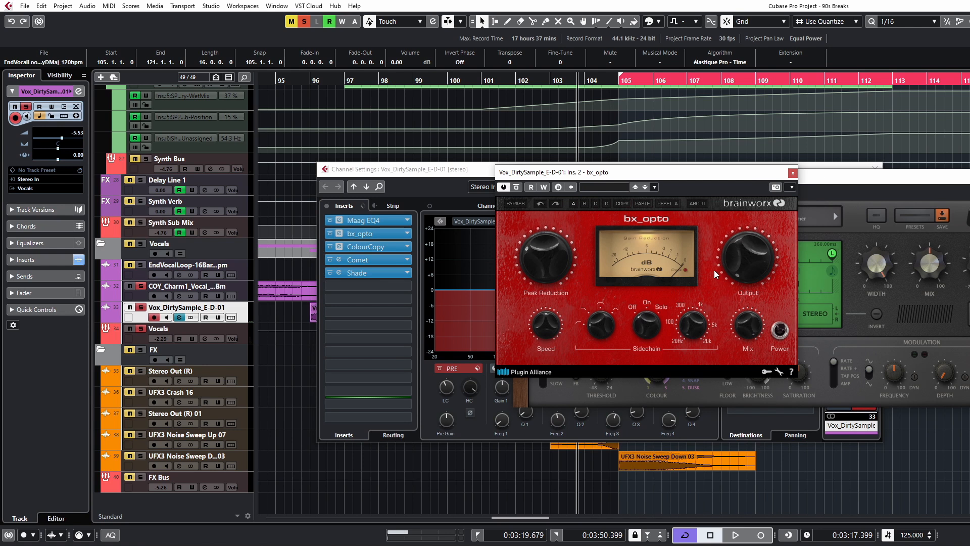
pyautogui.click(792, 173)
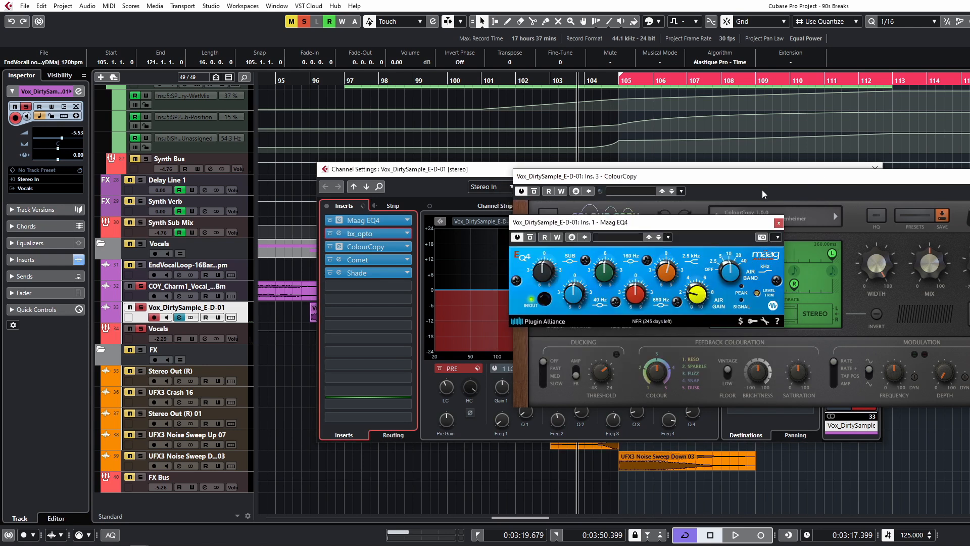
pyautogui.click(338, 260)
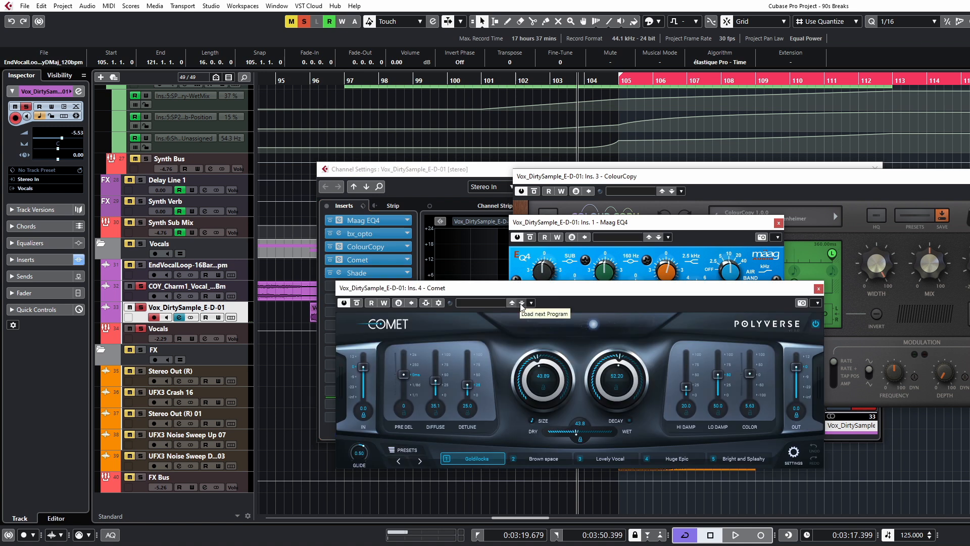
pyautogui.click(818, 289)
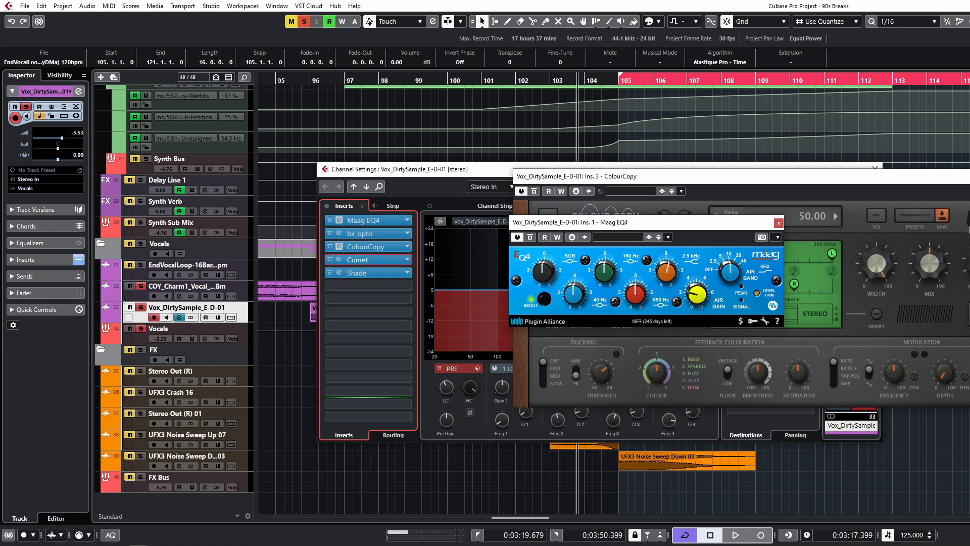
pyautogui.click(969, 176)
pyautogui.click(779, 222)
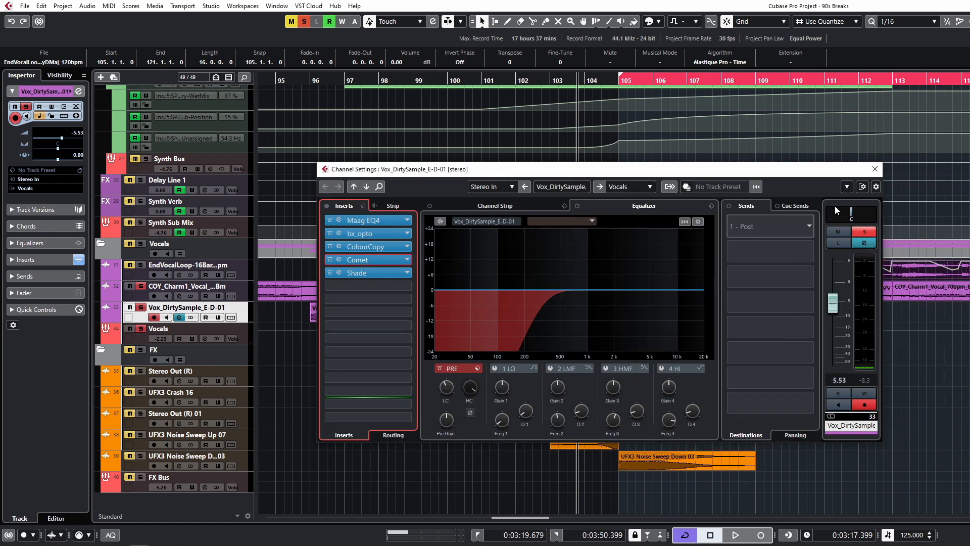
pyautogui.click(875, 169)
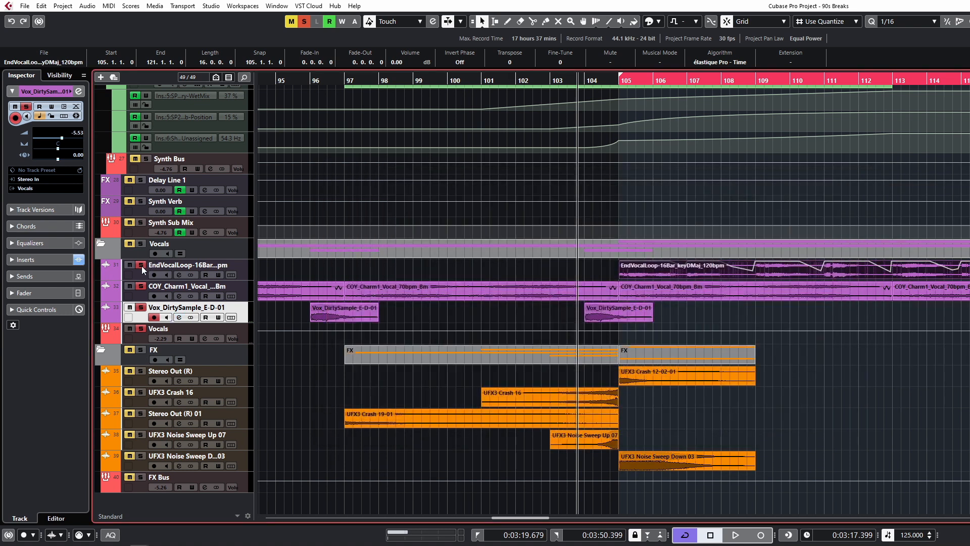
# - Solo EndVocalLoop-16Bar as well, clear the event selection and play the three vocal tracks together into bar 105
pyautogui.press('space')
pyautogui.click(869, 389)
pyautogui.press('g')
pyautogui.press('g')
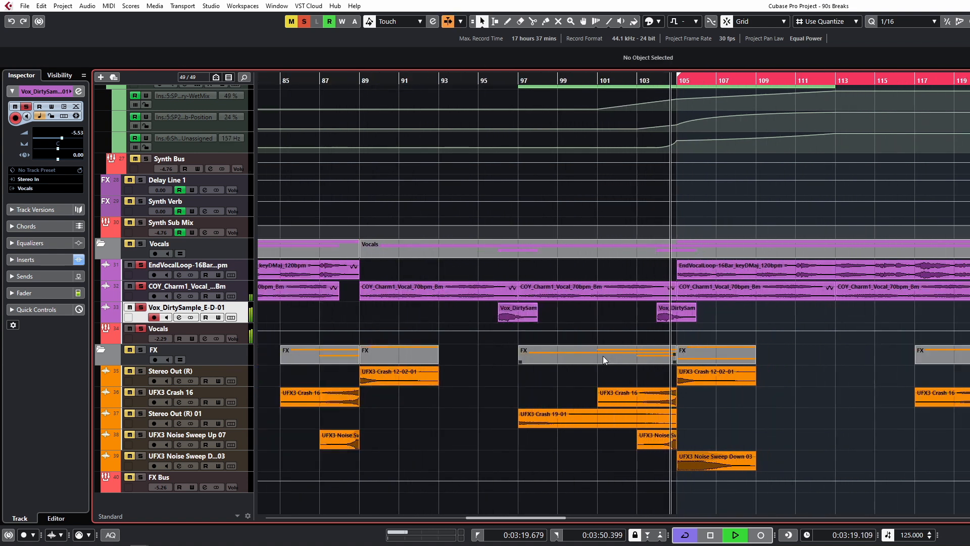
pyautogui.press('g')
pyautogui.press('g')
pyautogui.press('g')
pyautogui.scroll(4, 550, 239)
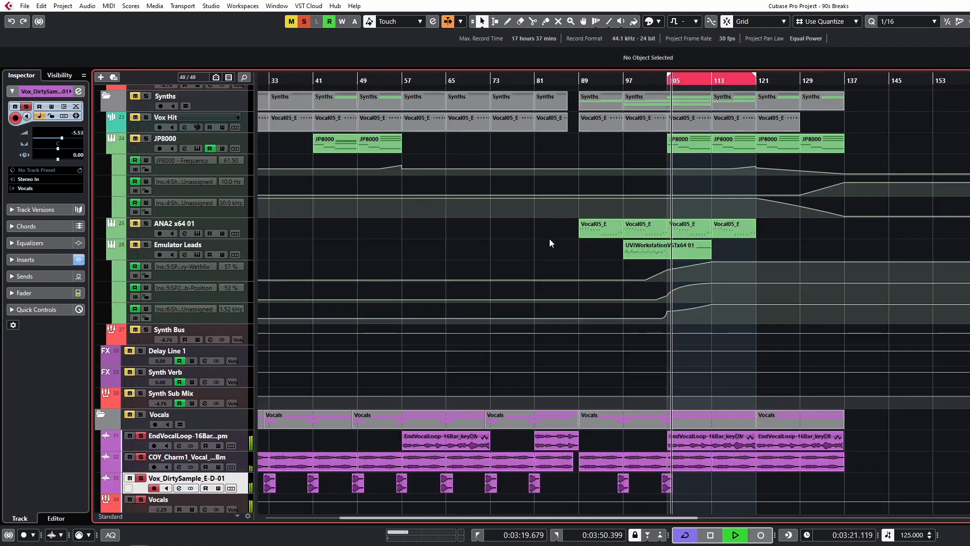
# - Add the Pads and Synths folders to the soloed vocals while playback continues
pyautogui.scroll(10, 487, 203)
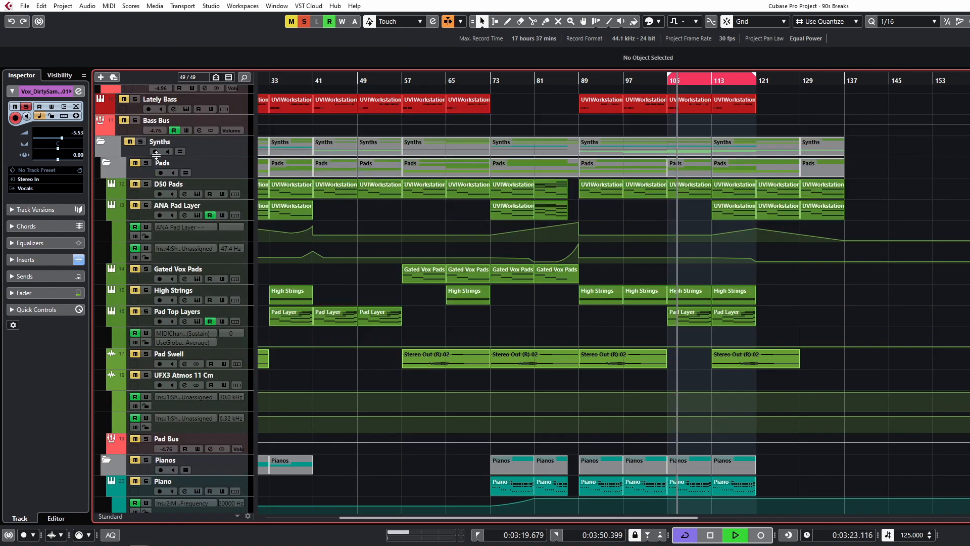
pyautogui.scroll(-6, 730, 230)
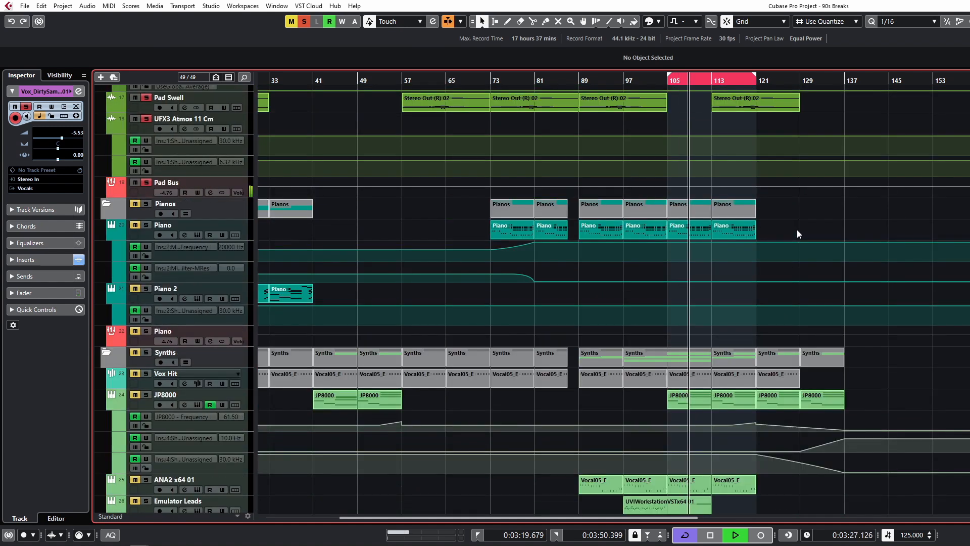
pyautogui.scroll(-6, 801, 222)
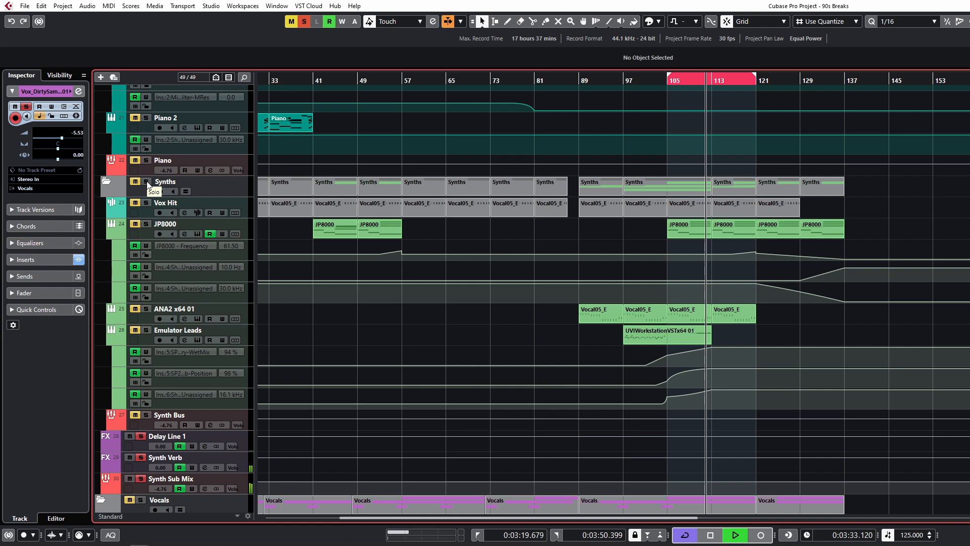
pyautogui.click(147, 182)
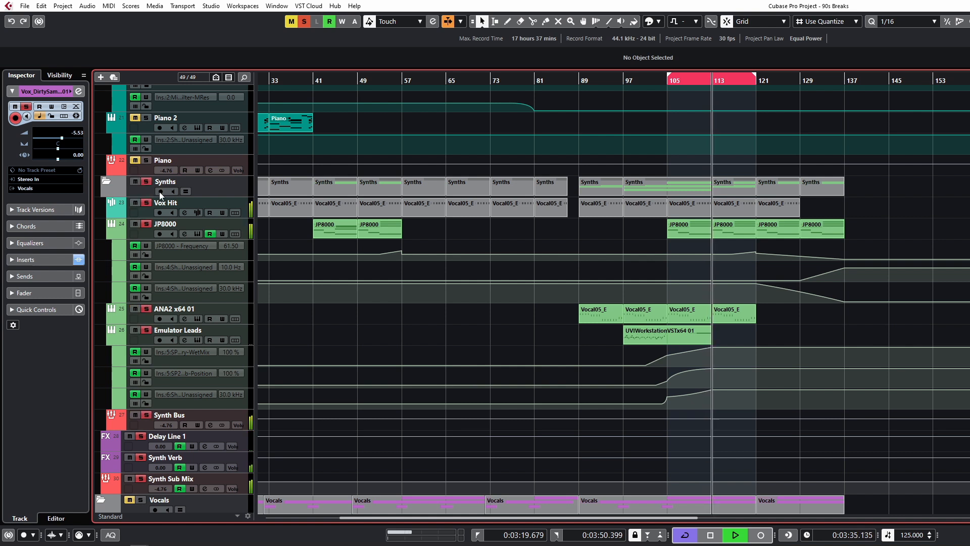
pyautogui.scroll(-4, 681, 296)
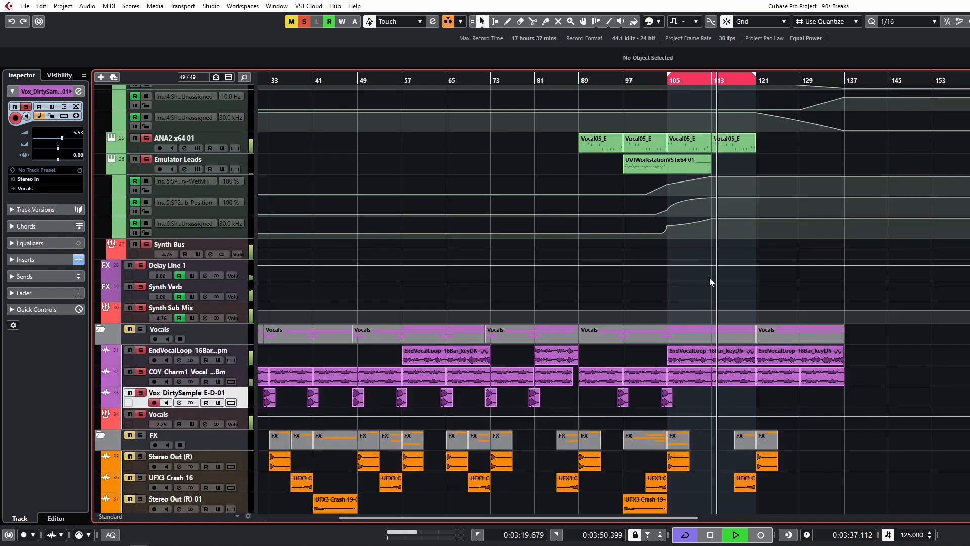
# - Locate the final Pad Swell event starting at bar 113 during playback and select it, then stop playback and clear the selection
pyautogui.scroll(-2, 708, 389)
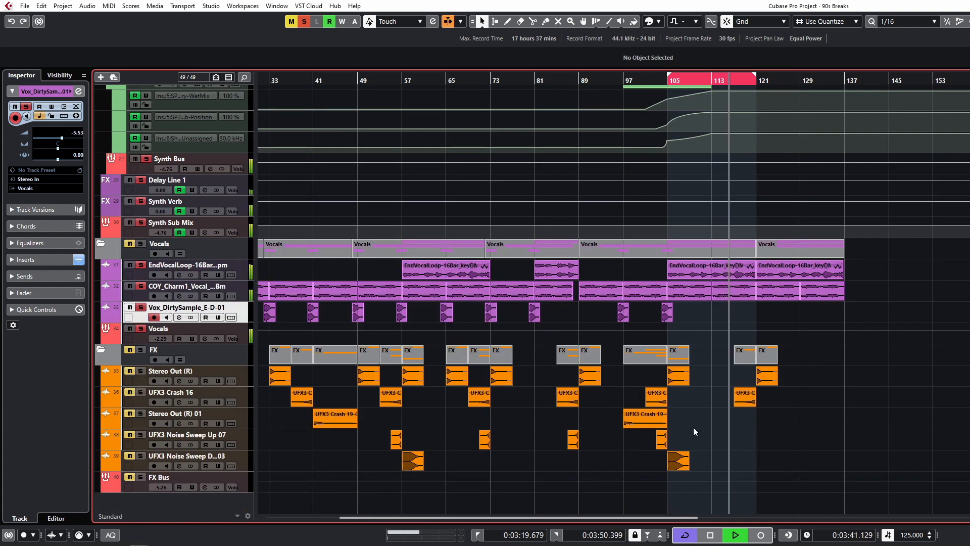
pyautogui.scroll(2, 592, 216)
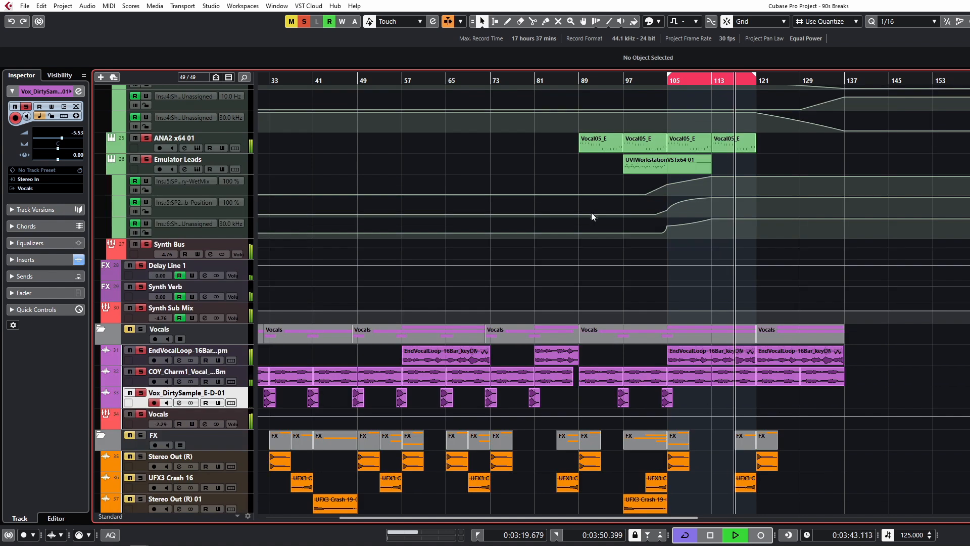
pyautogui.press('h')
pyautogui.press('h')
pyautogui.press('h')
pyautogui.press('h')
pyautogui.scroll(5, 783, 135)
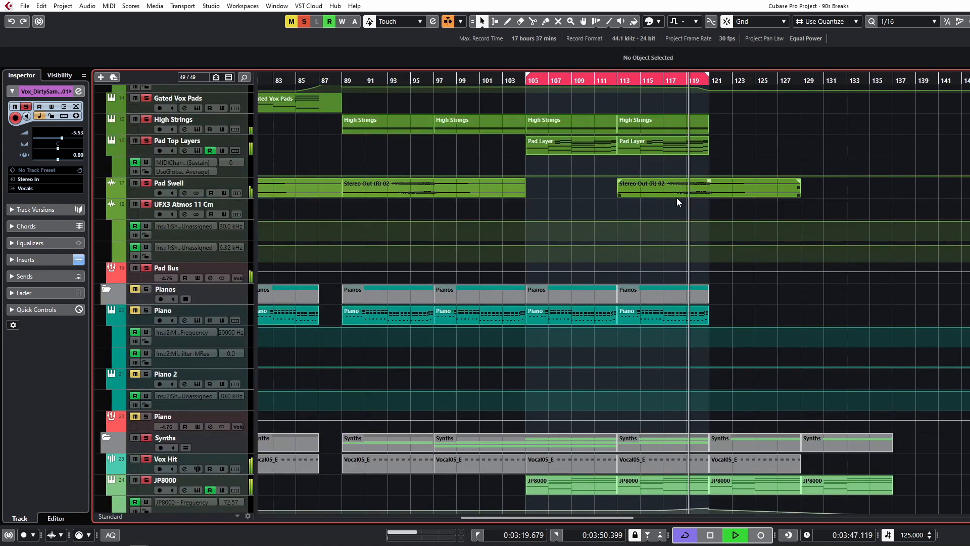
pyautogui.click(741, 189)
pyautogui.click(868, 192)
pyautogui.click(723, 192)
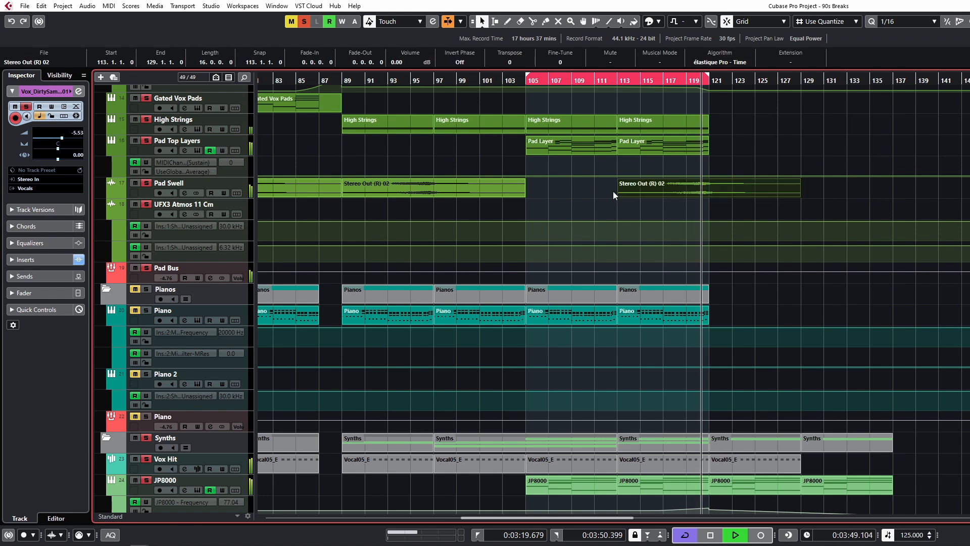
pyautogui.press('space')
pyautogui.click(604, 191)
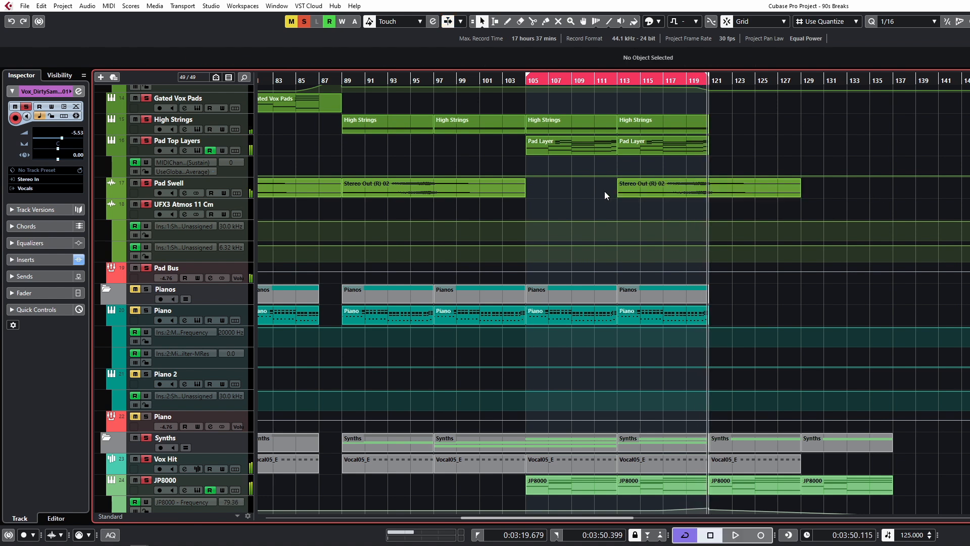
# - Look over the crash and noise sweep events in the FX folder, then return to the beginning of the track list
pyautogui.scroll(-10, 604, 191)
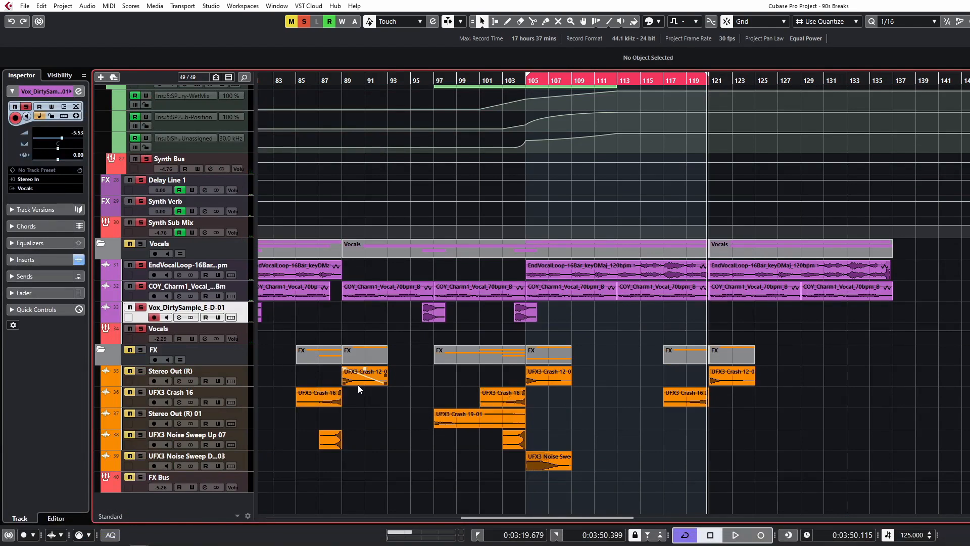
pyautogui.press('g')
pyautogui.press('g')
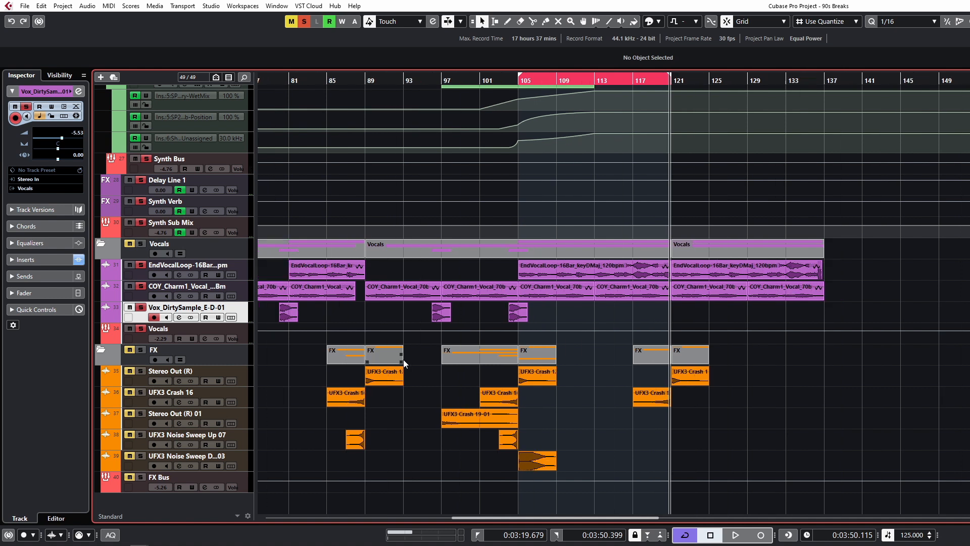
pyautogui.scroll(6, 454, 259)
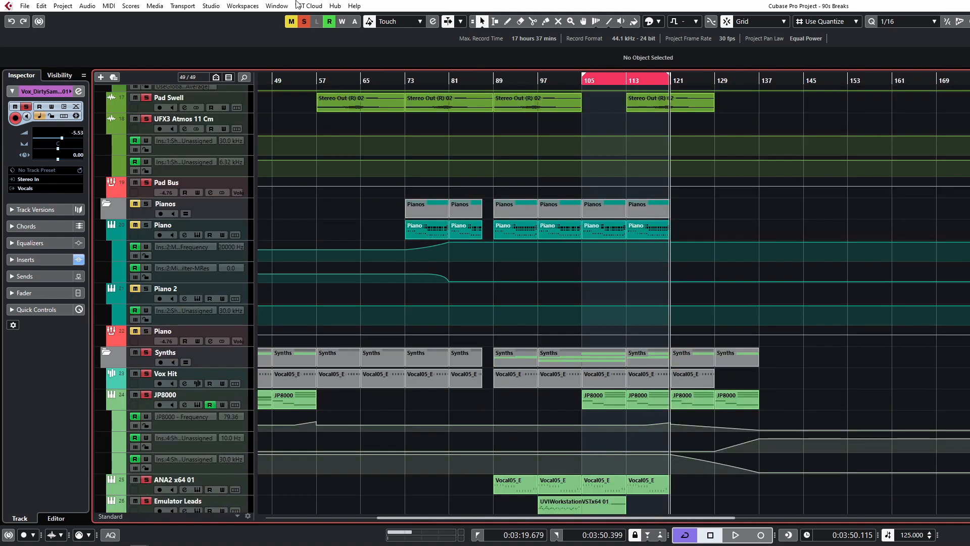
pyautogui.scroll(8, 460, 177)
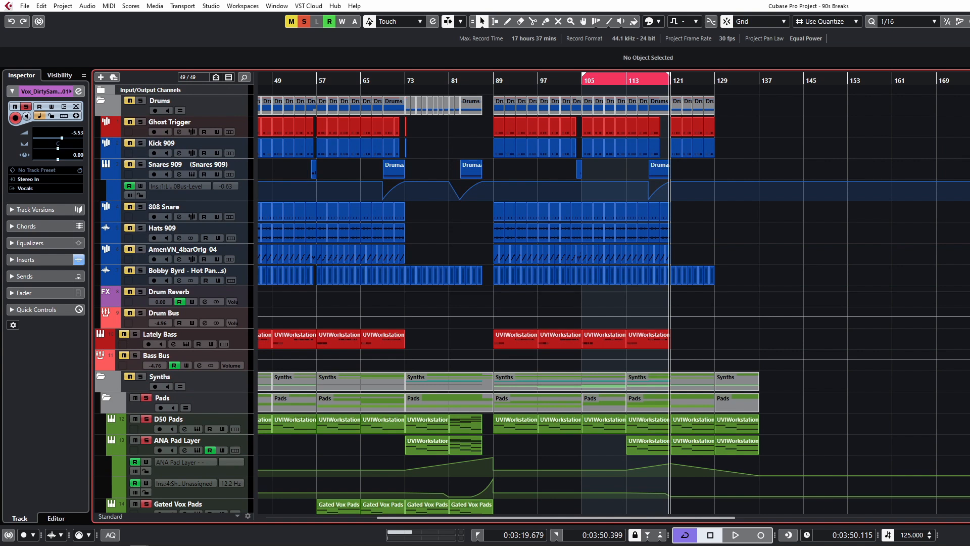
# - Show MixConsole 2 maximized, then open the Drum Bus's bx_console SSL 9000 J insert for inspection and close it
pyautogui.moveTo(0, 86); pyautogui.dragTo(0, 81)
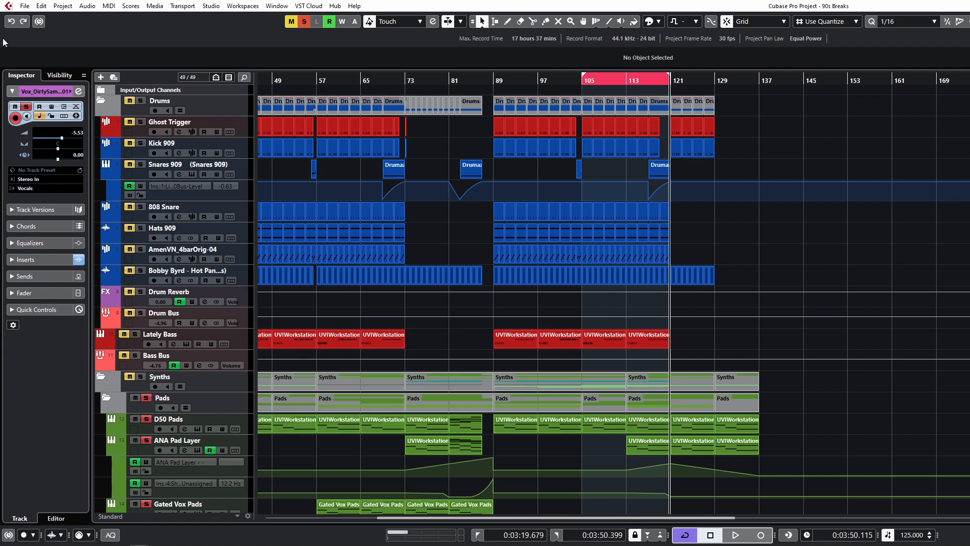
pyautogui.moveTo(0, 57); pyautogui.dragTo(747, 36)
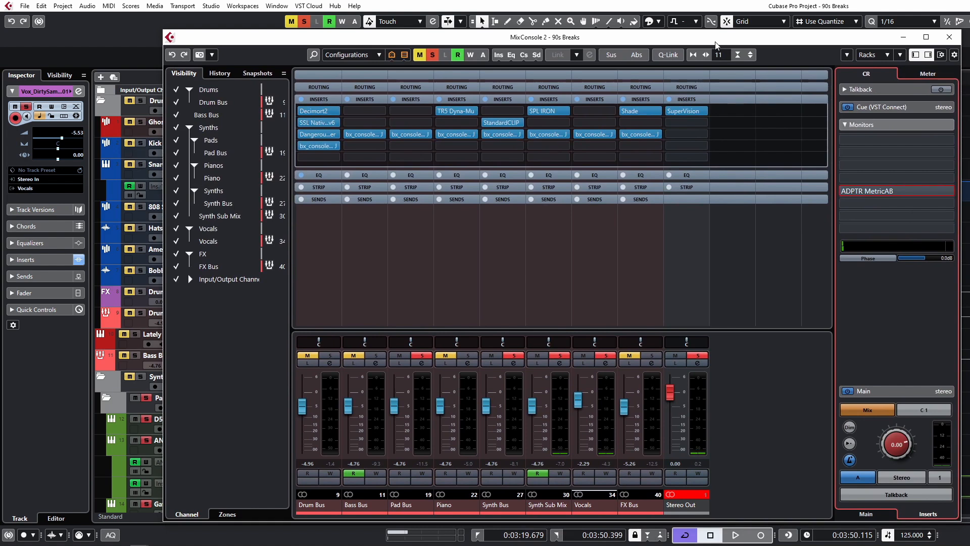
pyautogui.doubleClick(714, 41)
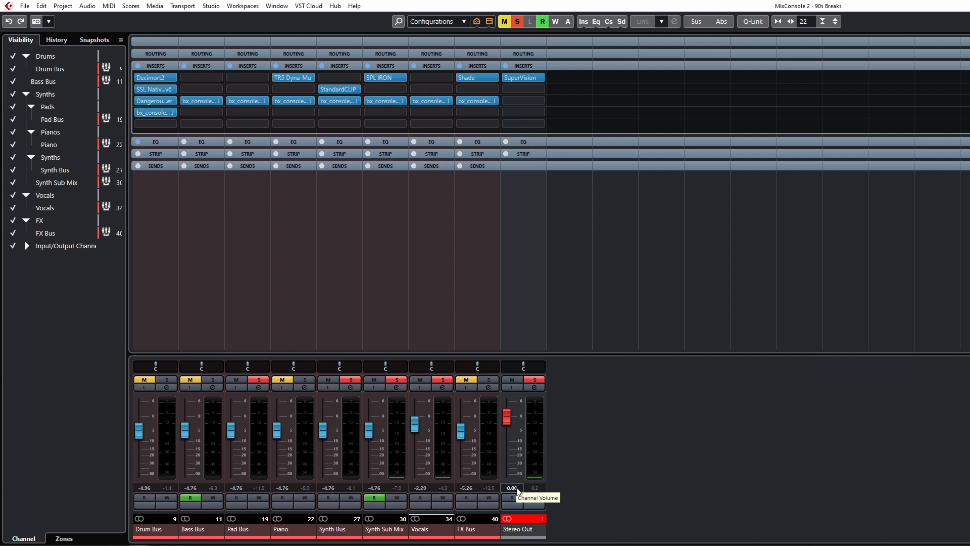
pyautogui.click(152, 112)
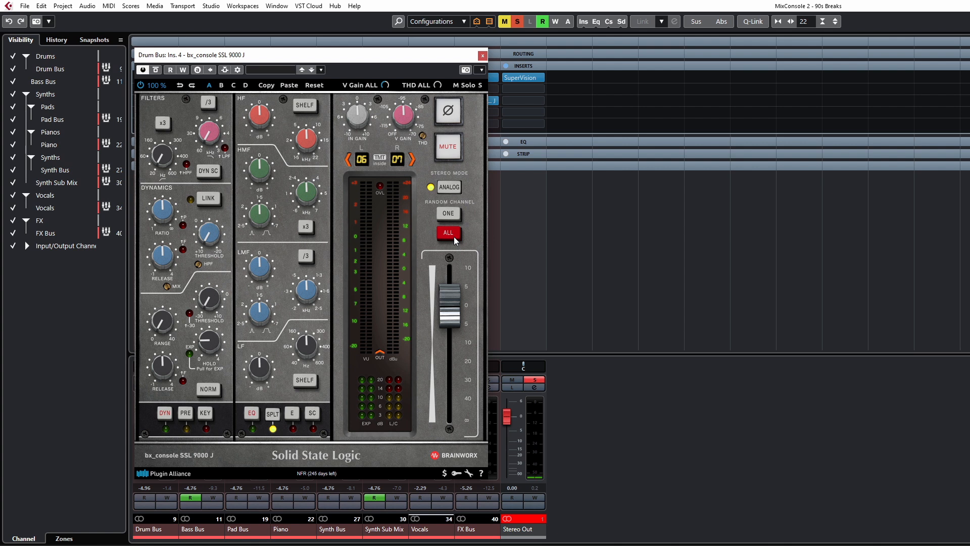
pyautogui.click(482, 55)
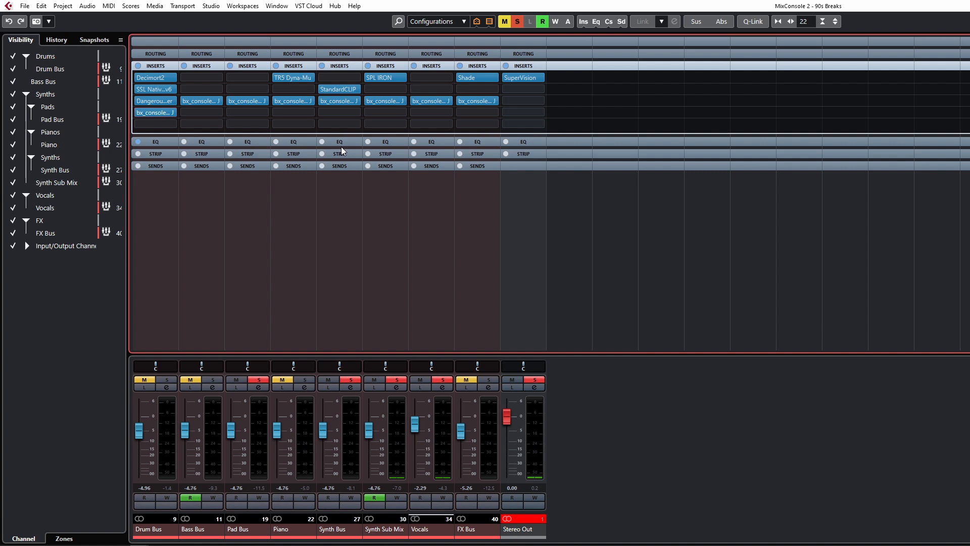
# - Examine the Drum Bus's Dangerous BAX EQ Master and SSL Native Bus Compressor inserts, then close both plug-in windows
pyautogui.click(154, 101)
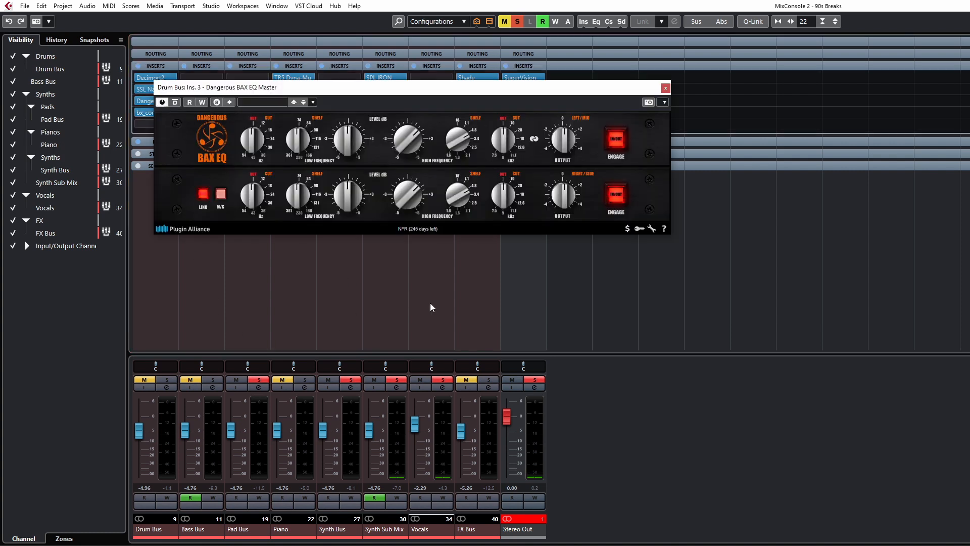
pyautogui.moveTo(385, 85); pyautogui.dragTo(387, 172)
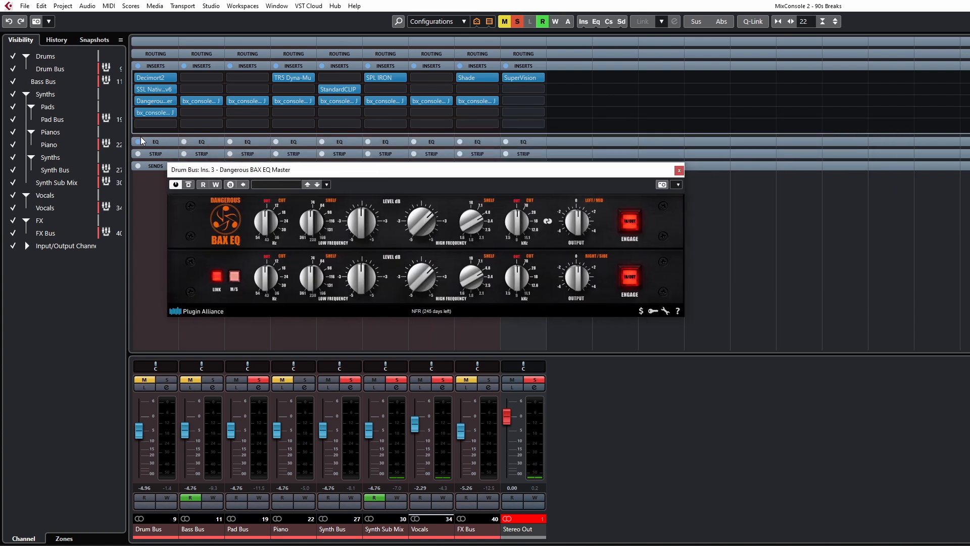
pyautogui.click(151, 89)
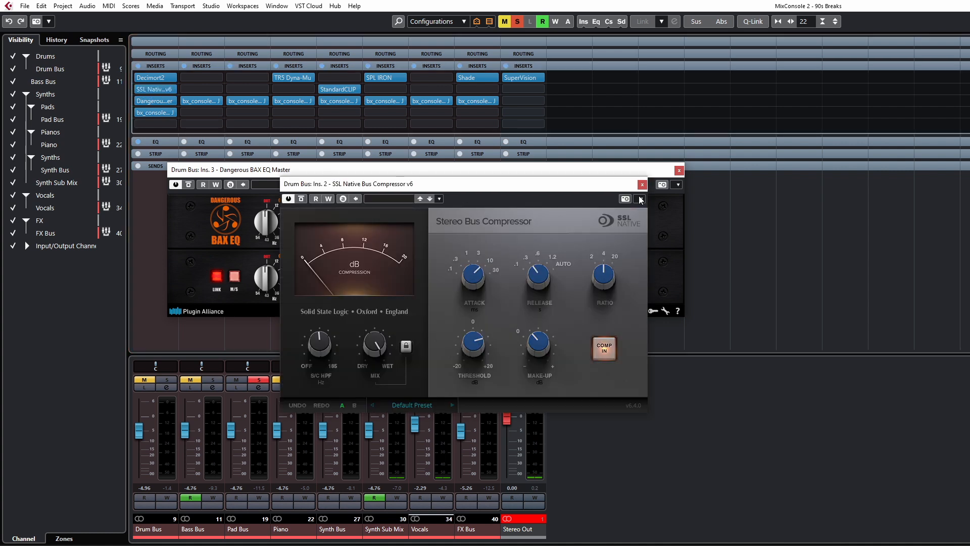
pyautogui.click(649, 206)
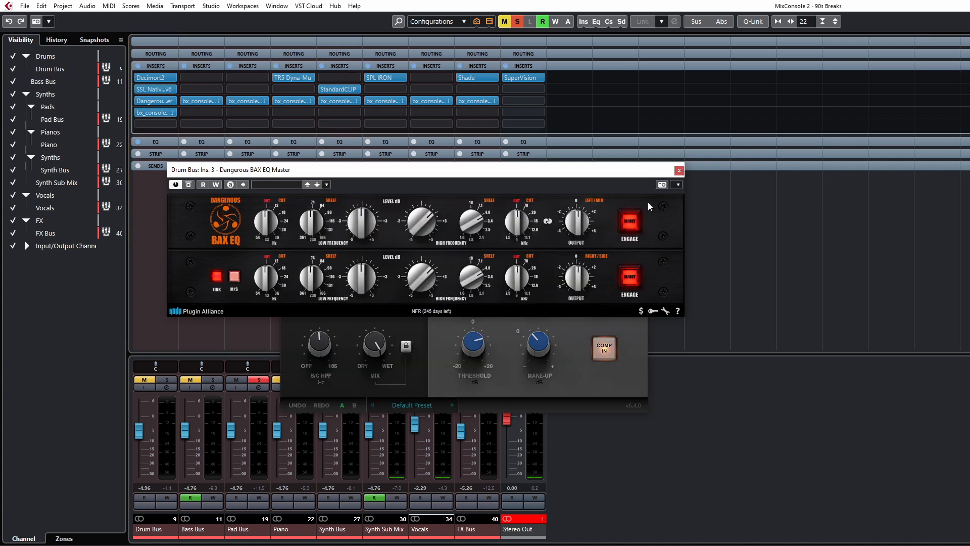
pyautogui.click(679, 170)
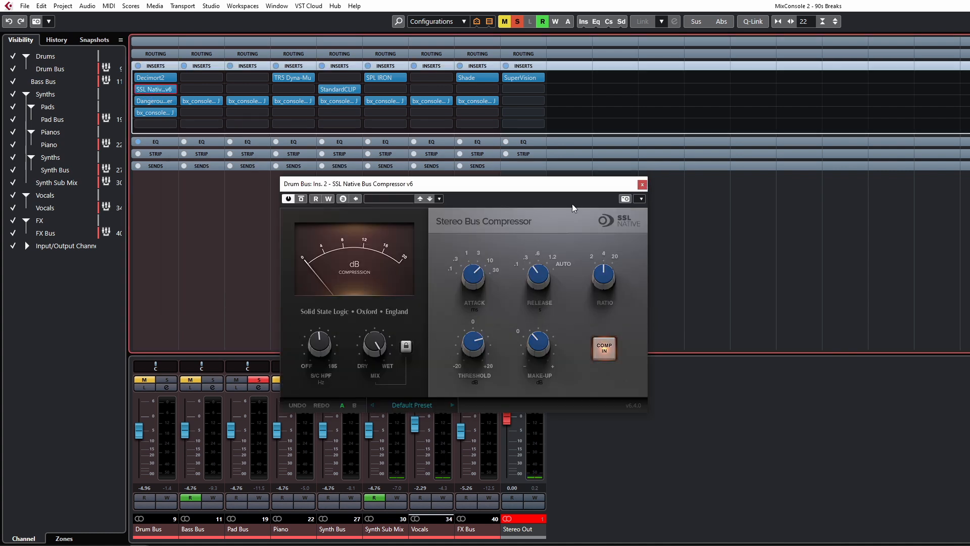
pyautogui.click(641, 186)
# - Open the Drum Bus's Decimort2 insert, clear all active solos and play with only the Drum Bus soloed
pyautogui.moveTo(144, 81)
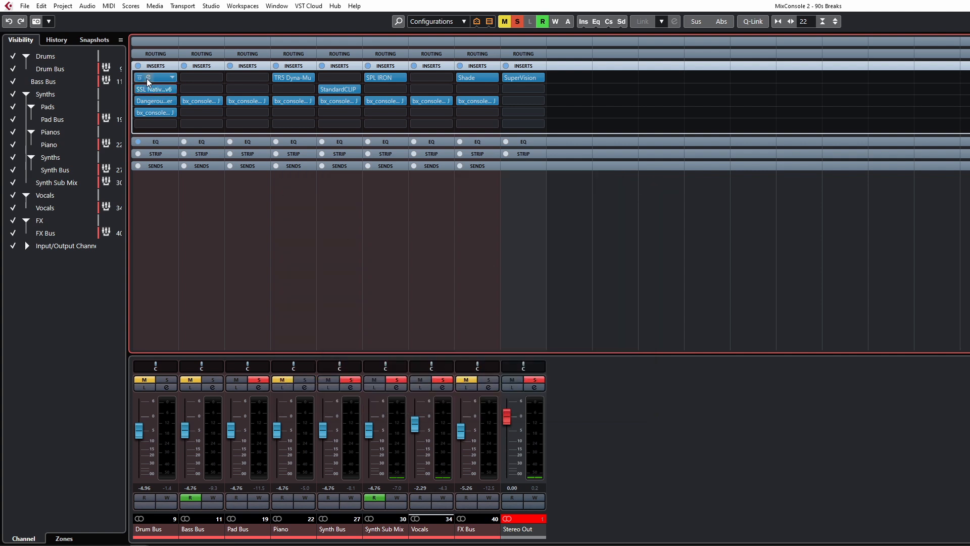
pyautogui.click(147, 78)
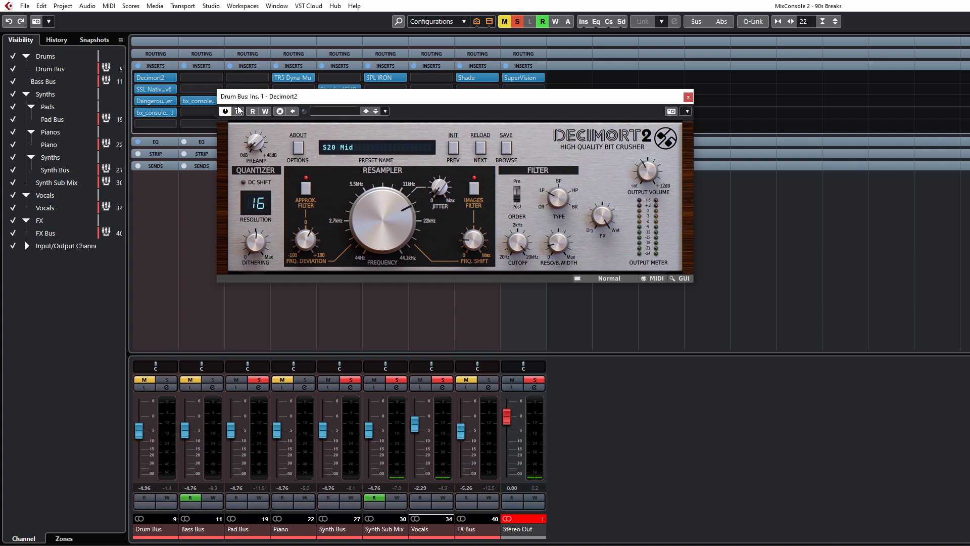
pyautogui.click(144, 380)
pyautogui.click(166, 380)
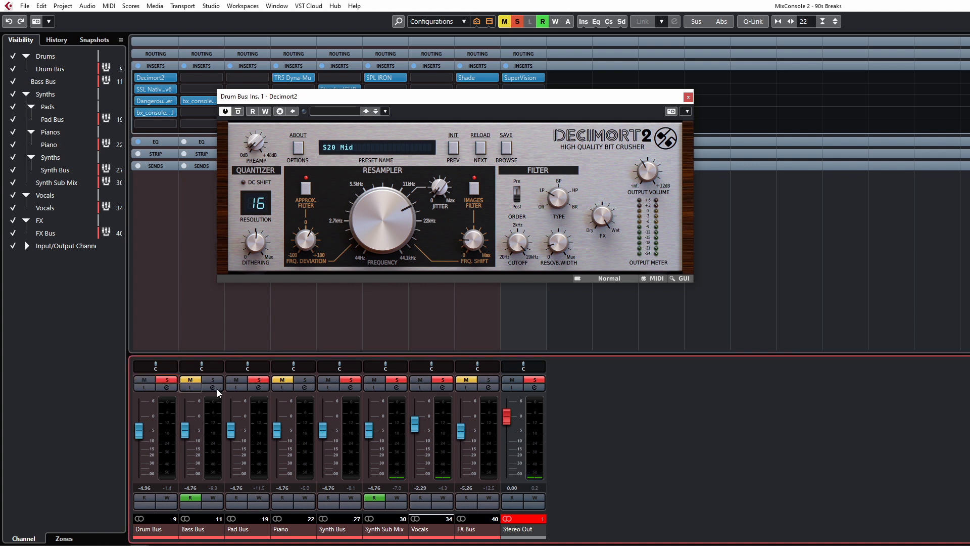
pyautogui.click(518, 21)
pyautogui.click(167, 380)
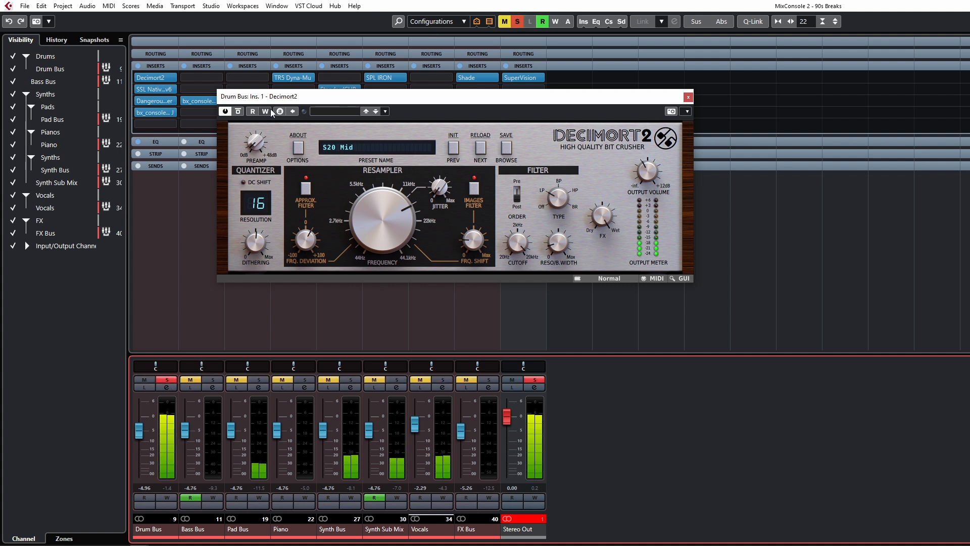
# - Bypass and re-enable Decimort2 twice to compare the drum sound, then close its window and stop playback
pyautogui.click(240, 112)
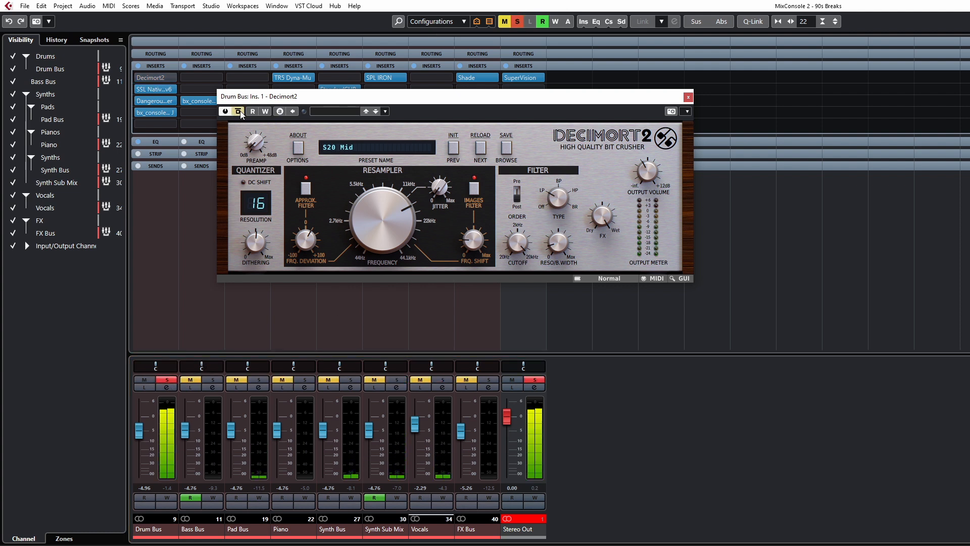
pyautogui.click(239, 112)
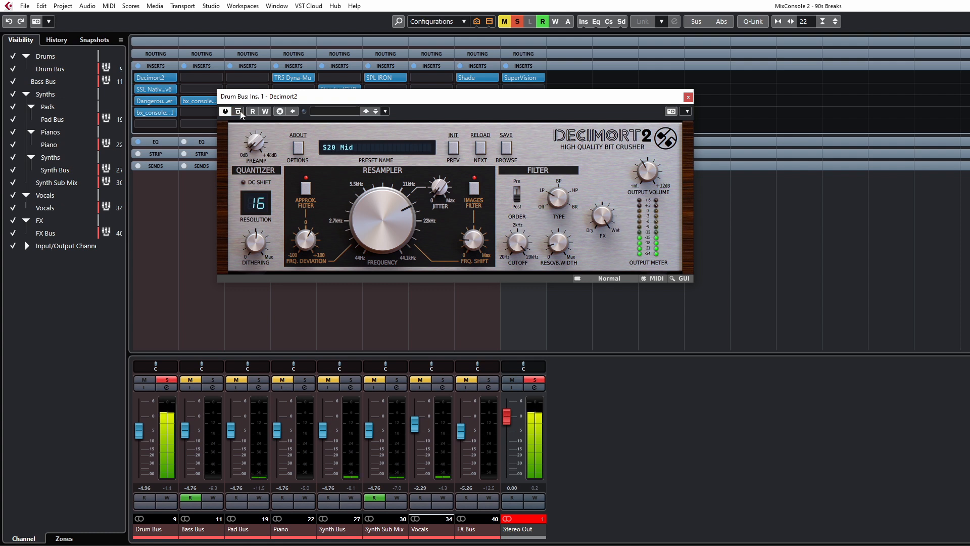
pyautogui.click(239, 112)
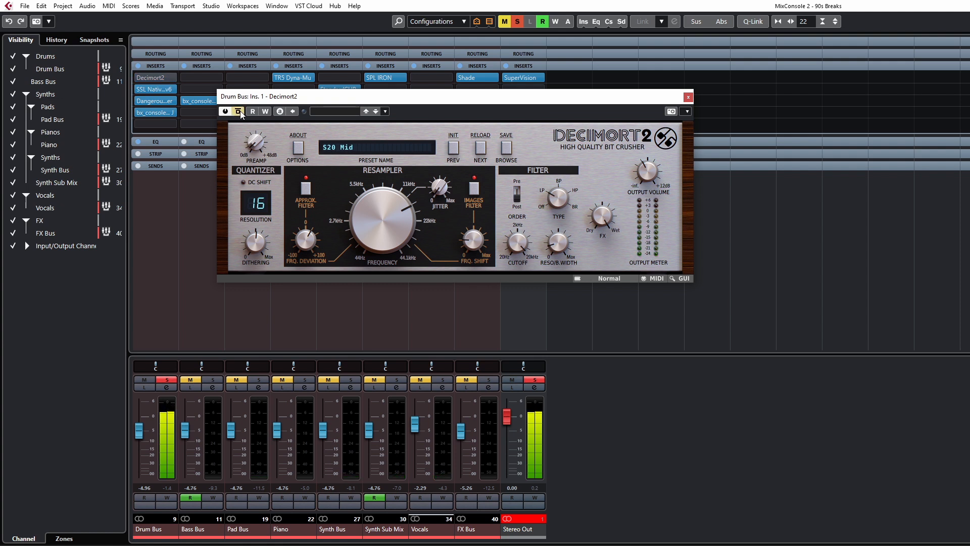
pyautogui.click(240, 112)
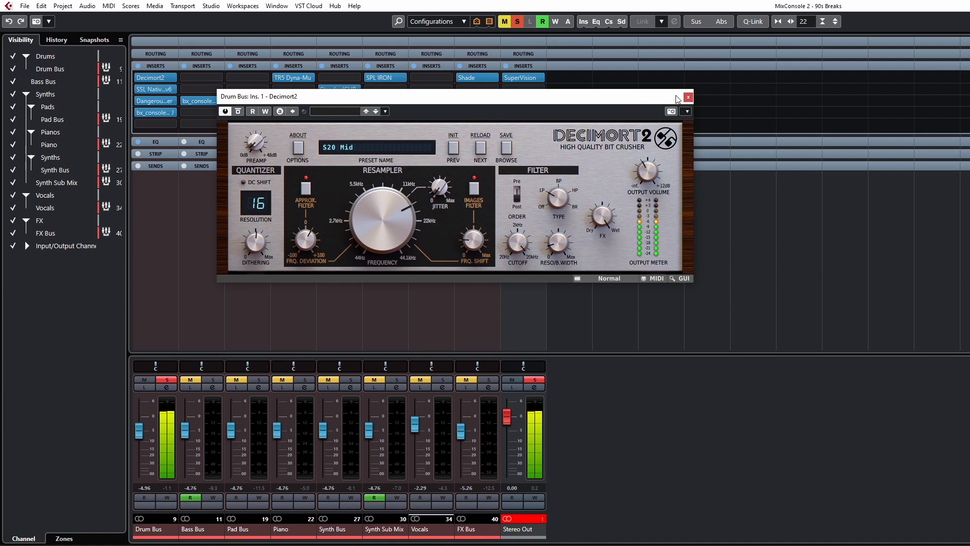
pyautogui.click(689, 97)
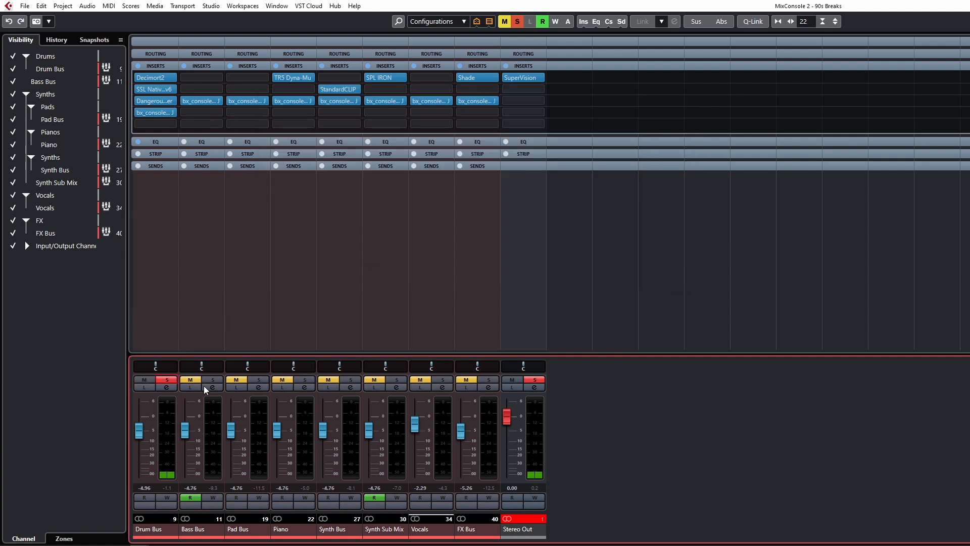
# - Examine the TR5 Dyna-Mu compressor inserted on the Piano group channel, then close its window
pyautogui.click(288, 79)
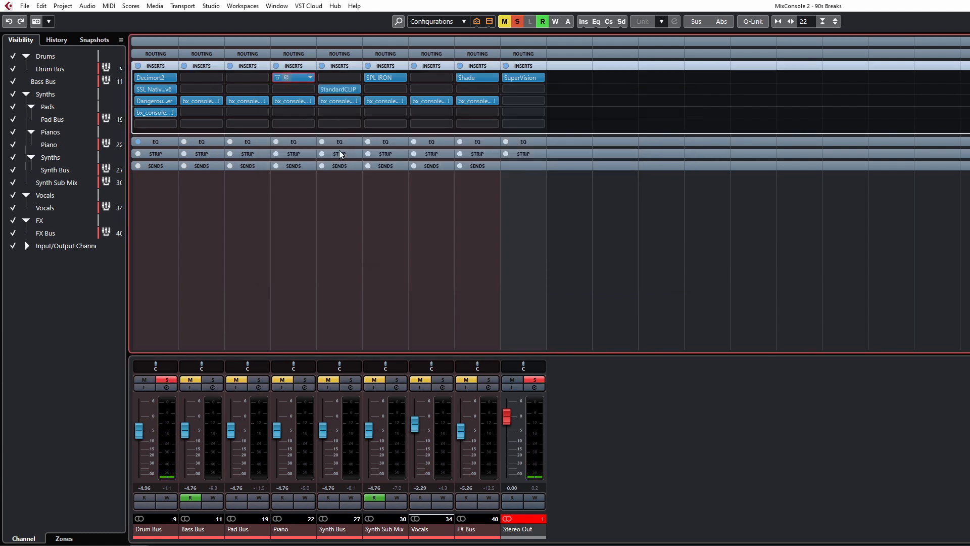
pyautogui.moveTo(485, 185); pyautogui.dragTo(386, 154)
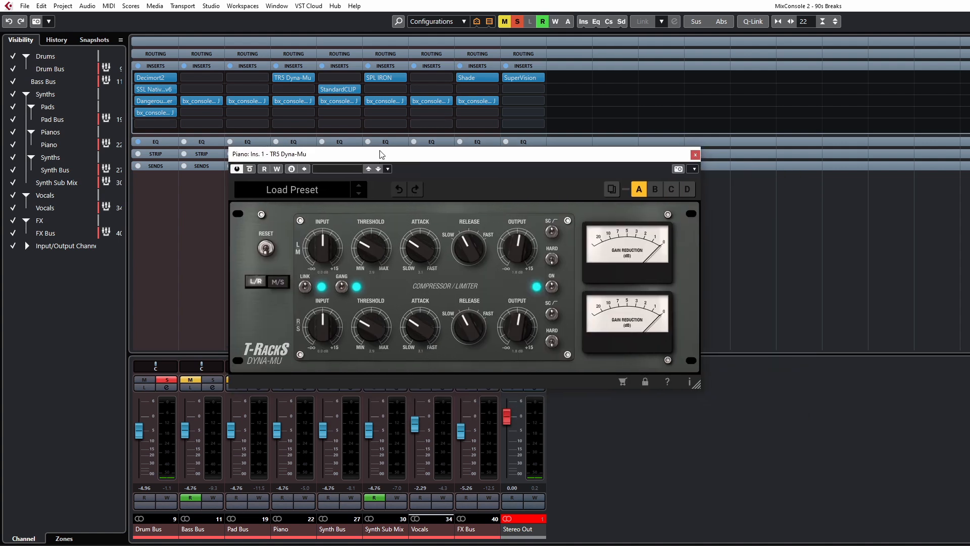
pyautogui.click(697, 156)
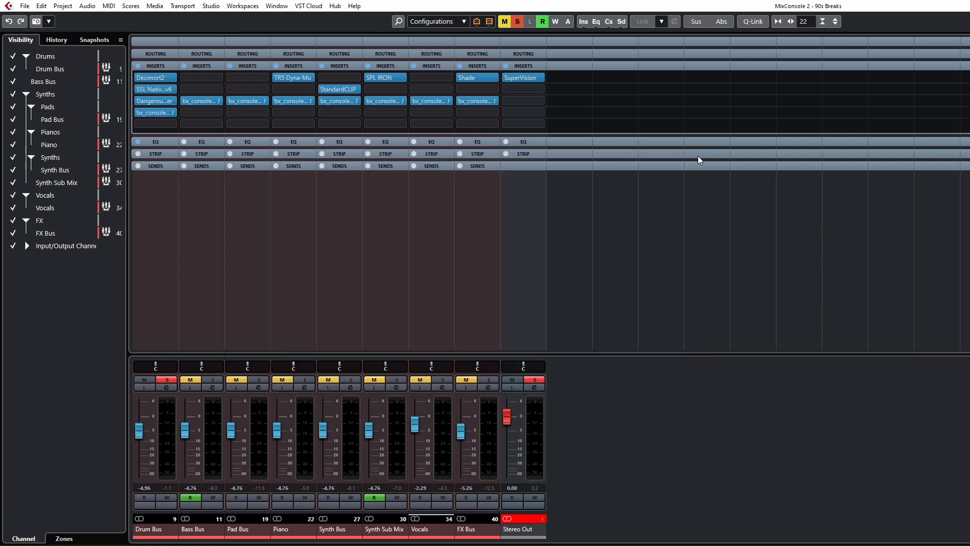
# - Open the Synth Bus's StandardCLIP insert, start playback, clear all solos and solo the Synth Bus with the plug-in moved aside
pyautogui.click(336, 91)
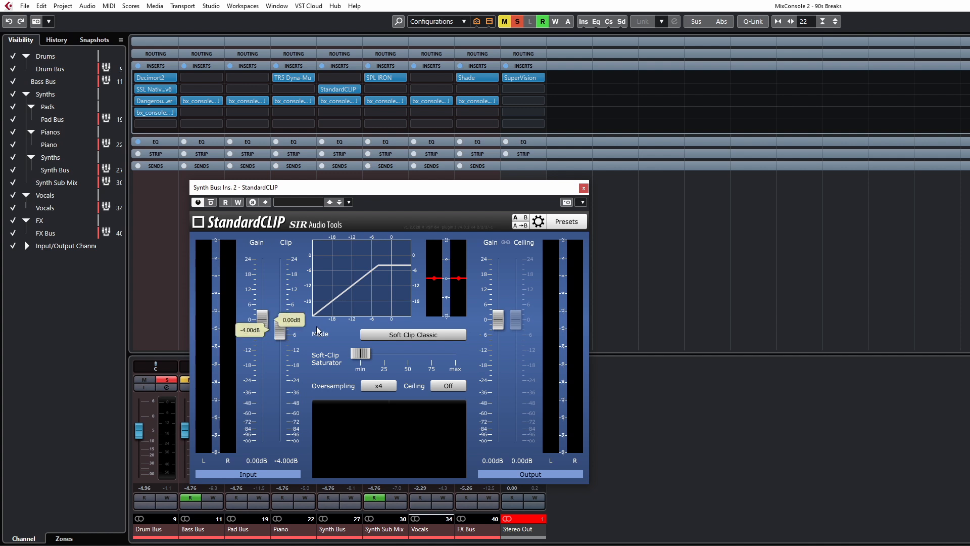
pyautogui.click(465, 174)
pyautogui.press('space')
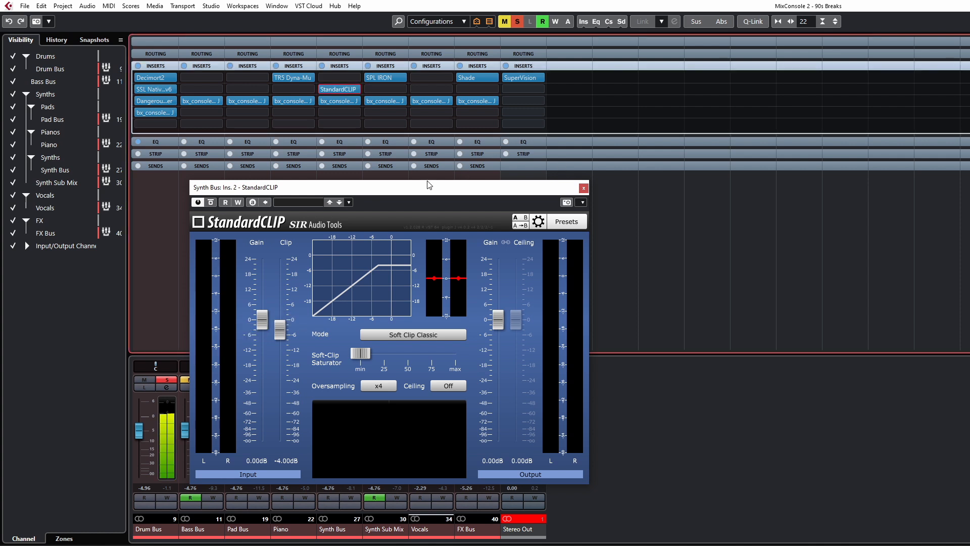
pyautogui.click(517, 21)
pyautogui.moveTo(377, 187); pyautogui.dragTo(614, 133)
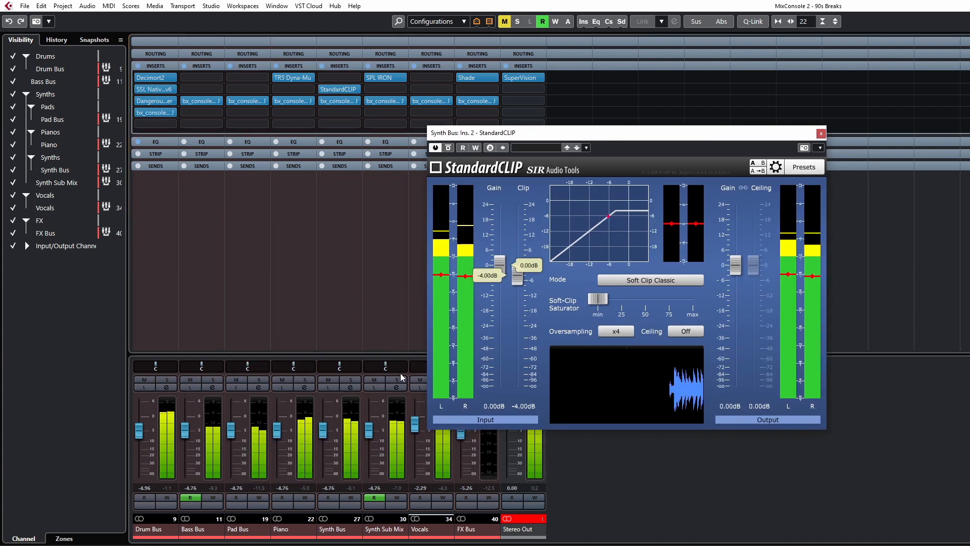
pyautogui.click(351, 380)
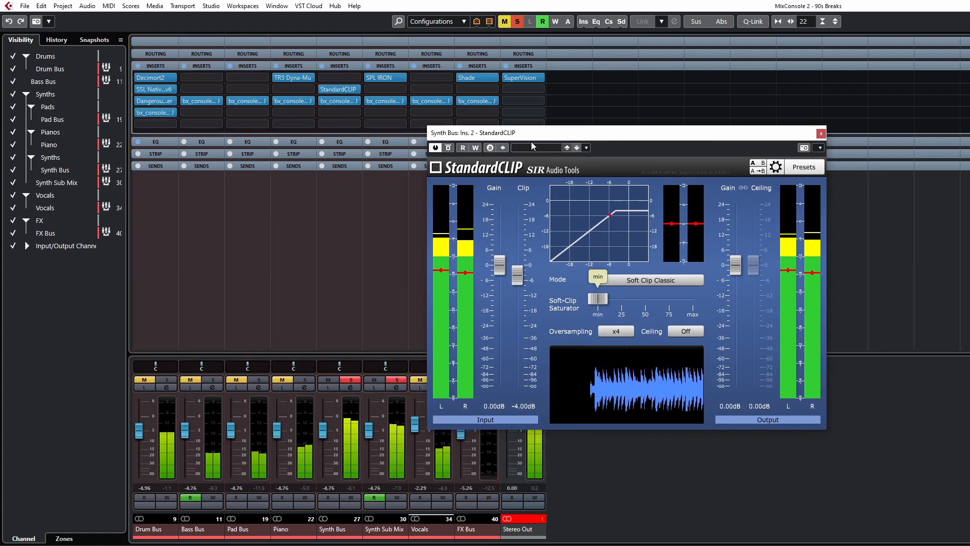
# - Examine the StandardCLIP settings on the Synth Bus with its window moved aside, then stop playback and close the plug-in
pyautogui.moveTo(532, 146); pyautogui.dragTo(303, 152)
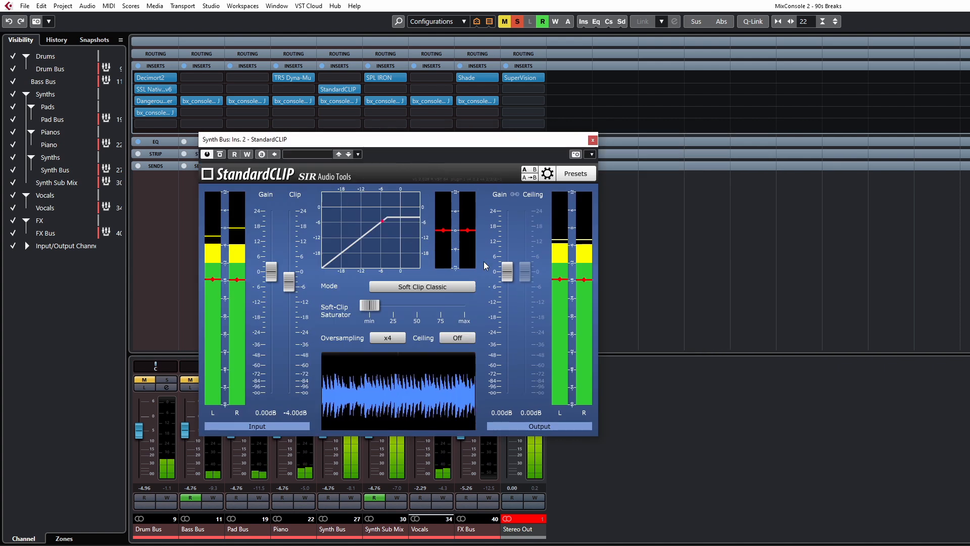
pyautogui.press('space')
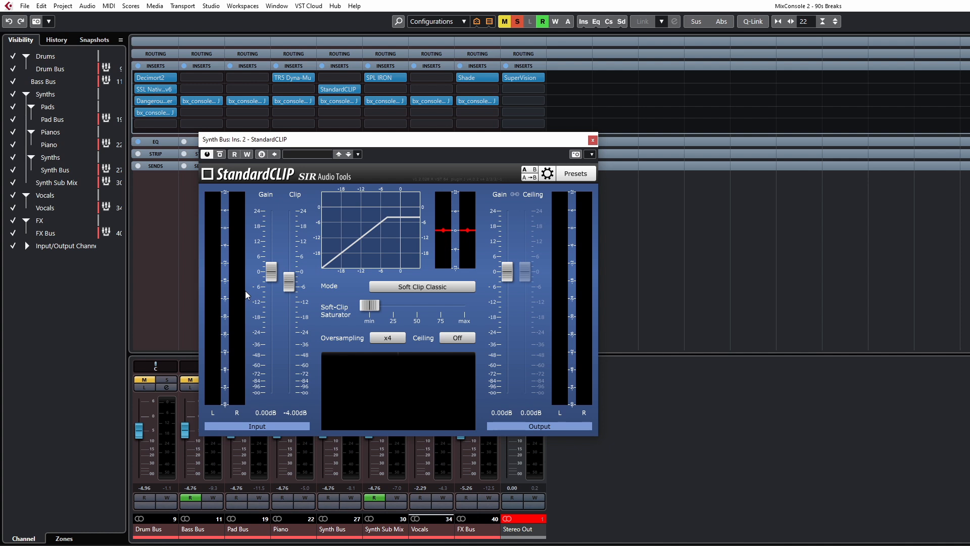
pyautogui.click(592, 140)
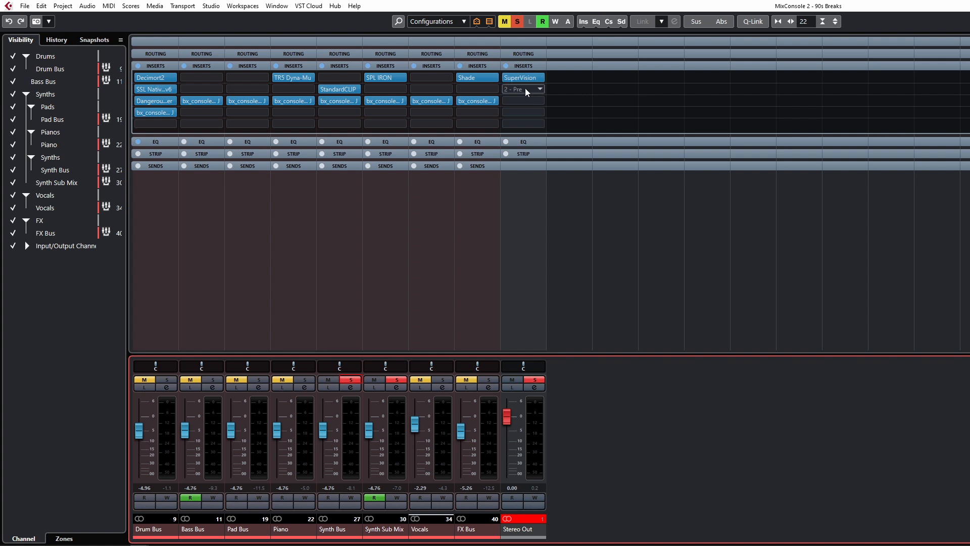
# - Examine the SPL IRON compressor on the Synth Sub Mix, then close it and clear all solos
pyautogui.click(385, 77)
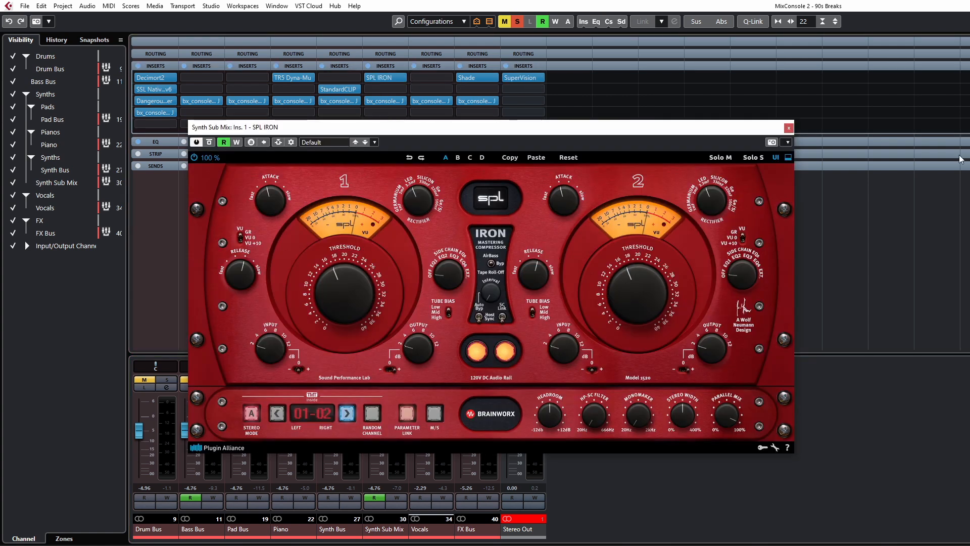
pyautogui.click(788, 127)
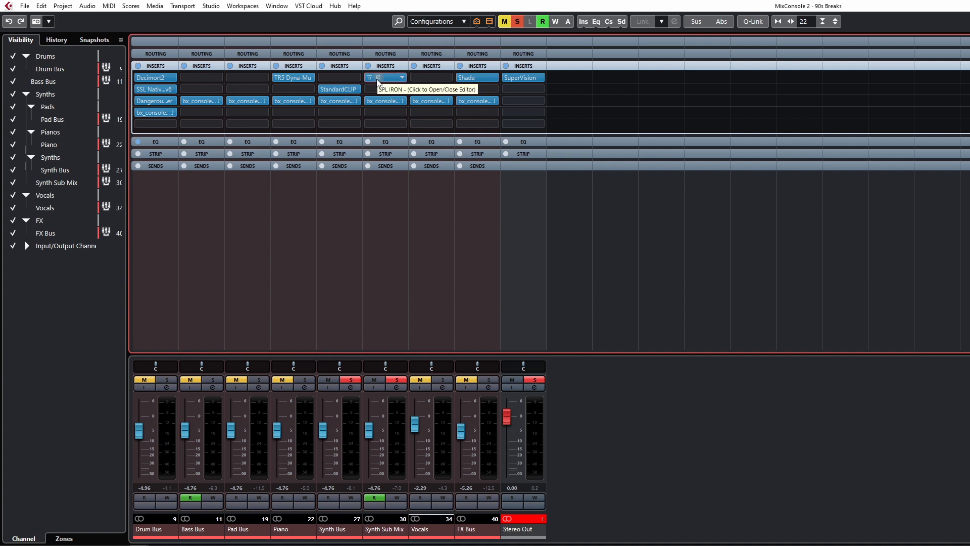
pyautogui.click(513, 24)
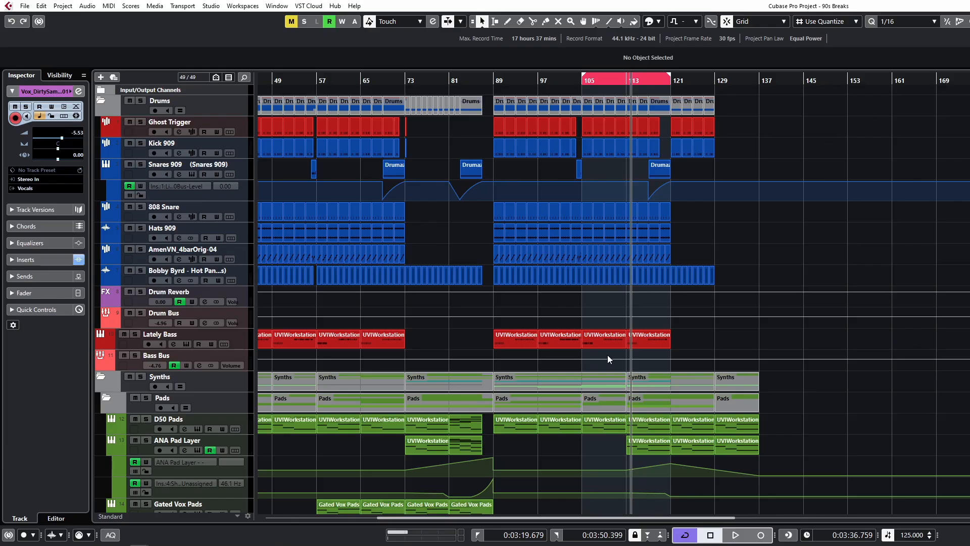
# - Return to the arrangement and play the full mix from bar 73, where the Piano part enters
pyautogui.scroll(-3, 607, 357)
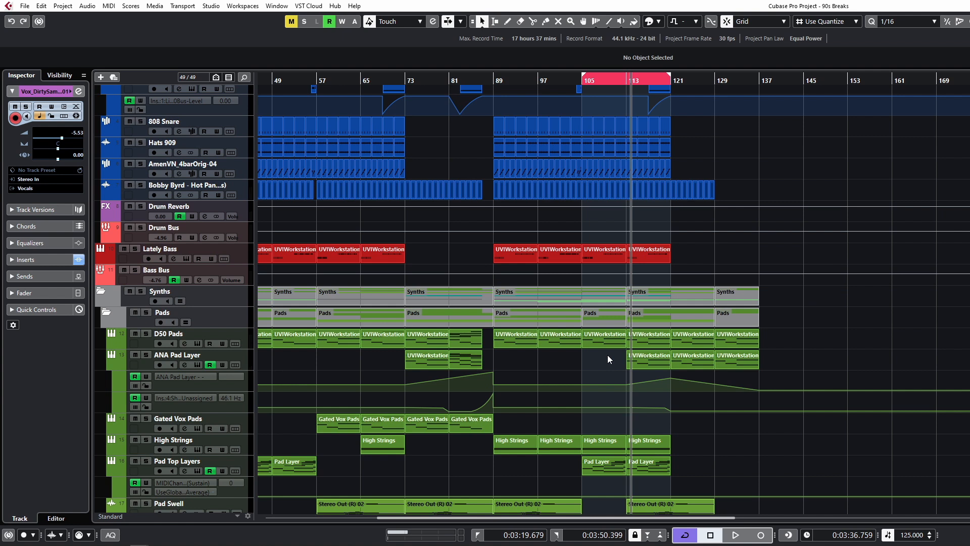
pyautogui.click(485, 151)
pyautogui.scroll(-5, 457, 146)
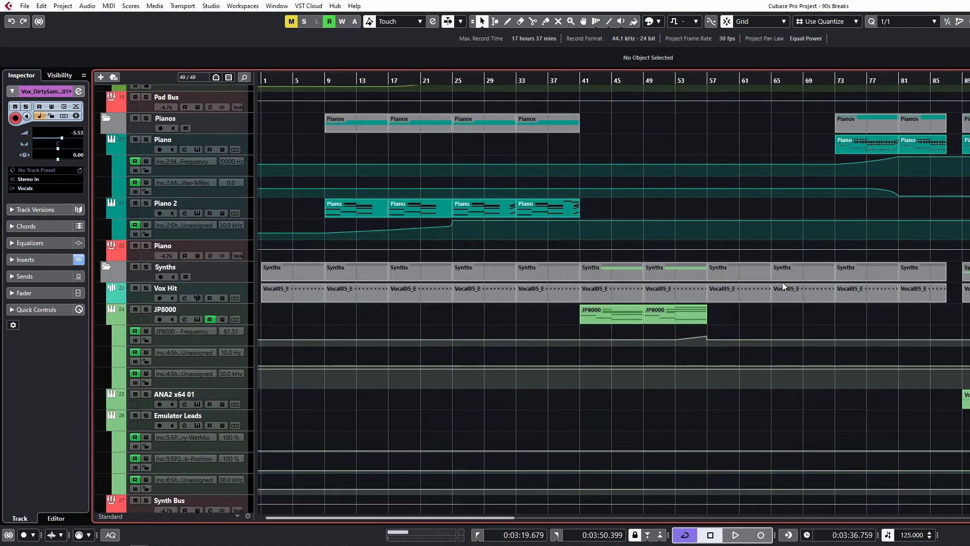
pyautogui.press('g')
pyautogui.press('g')
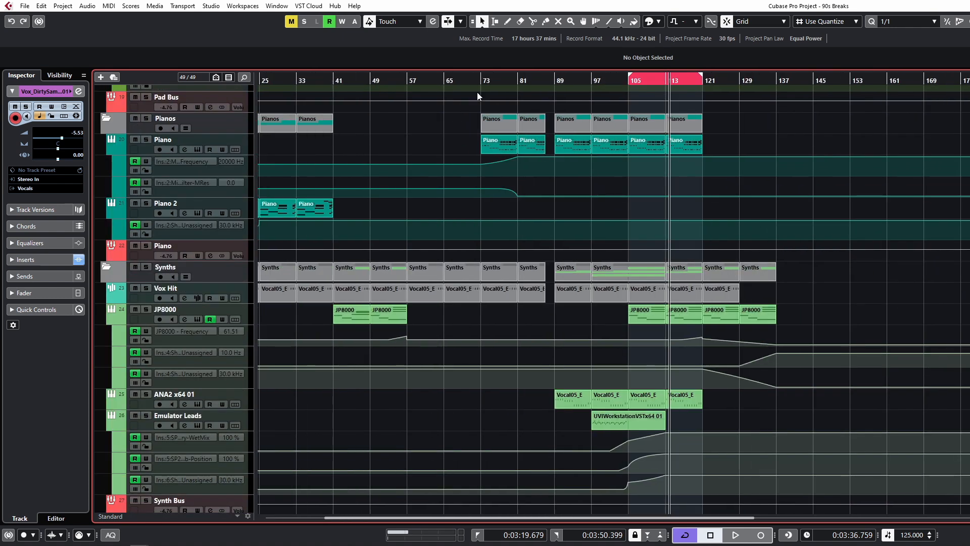
pyautogui.click(479, 79)
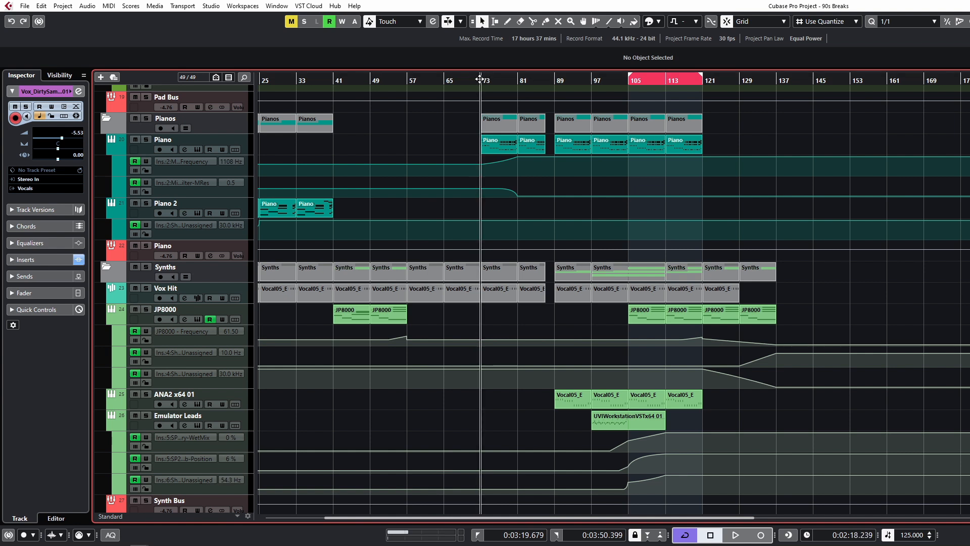
pyautogui.press('space')
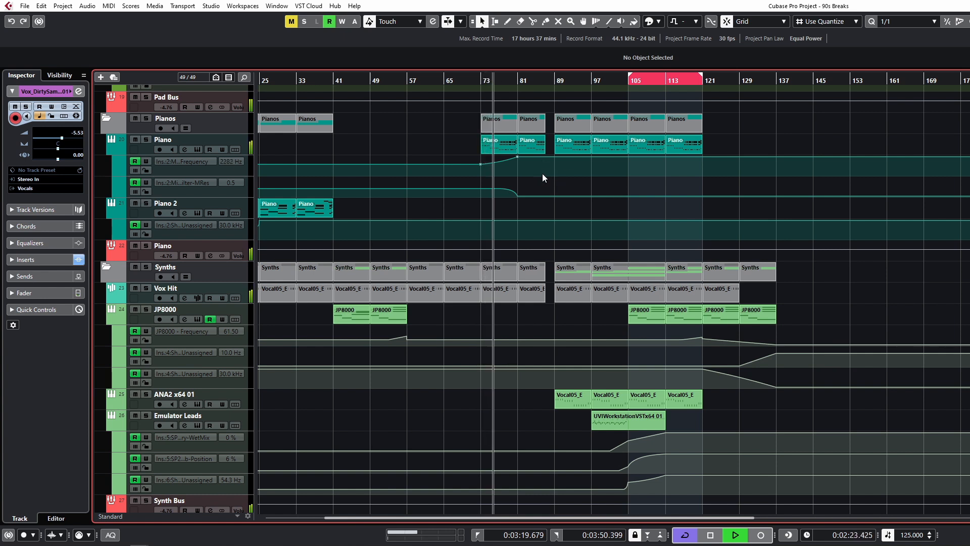
# - Examine the drum tracks and the Snares 909 level automation around bars 81 to 89 during playback
pyautogui.scroll(8, 593, 209)
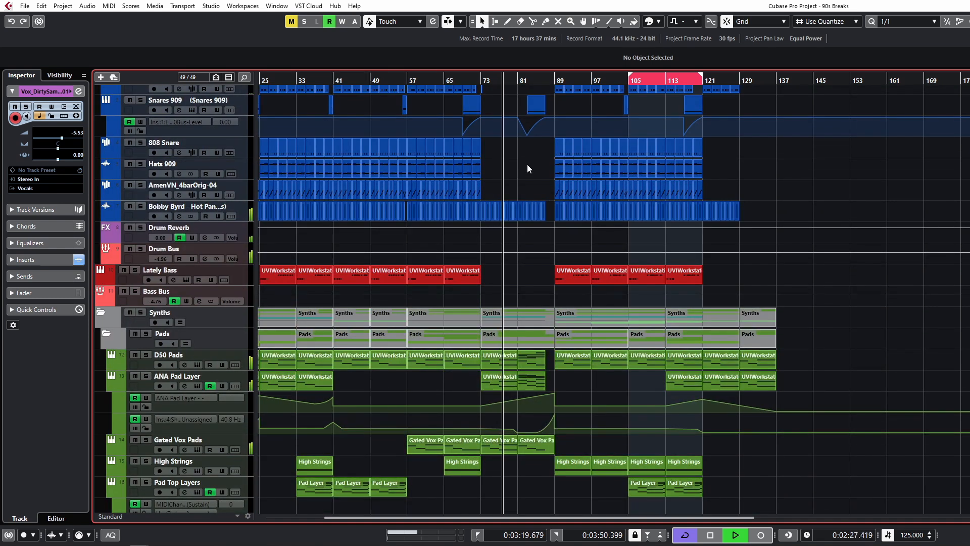
pyautogui.scroll(2, 527, 165)
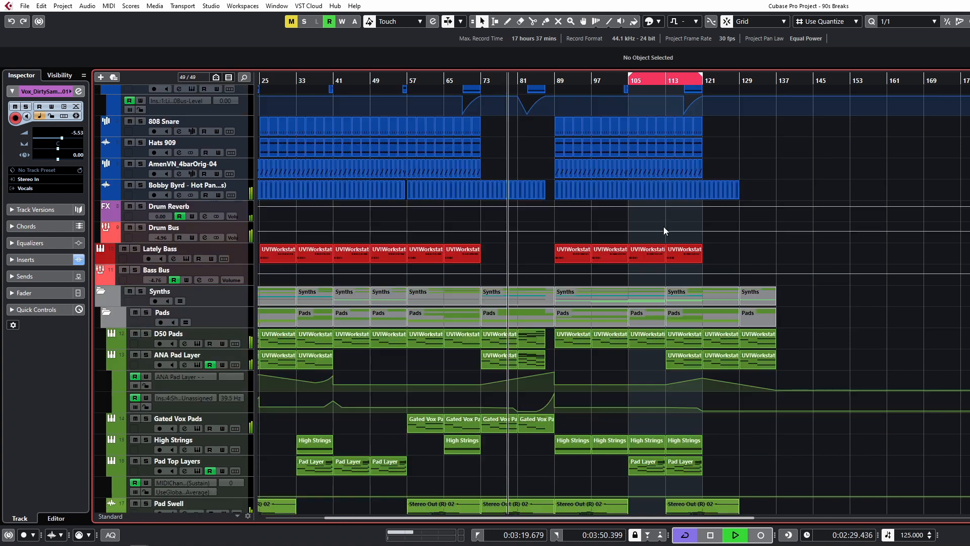
pyautogui.scroll(-2, 663, 226)
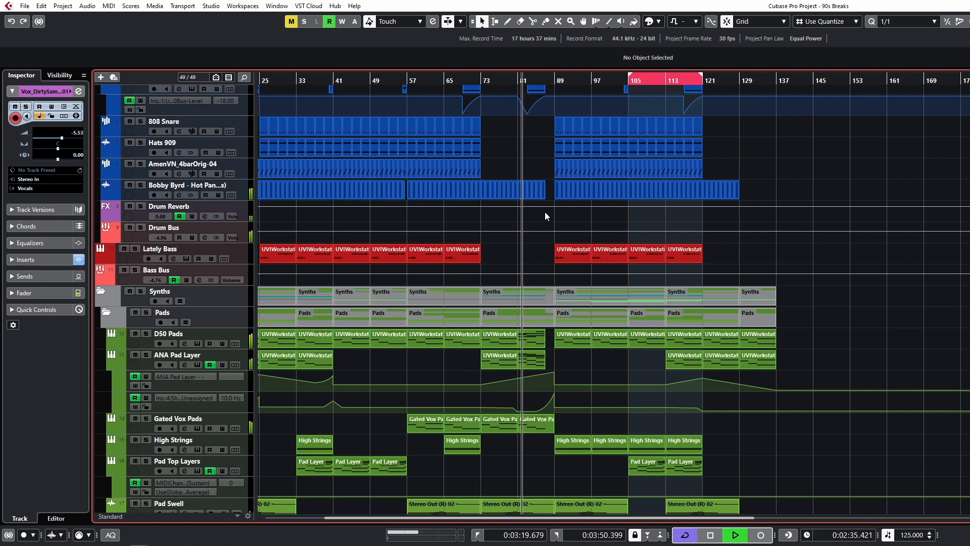
pyautogui.scroll(4, 545, 211)
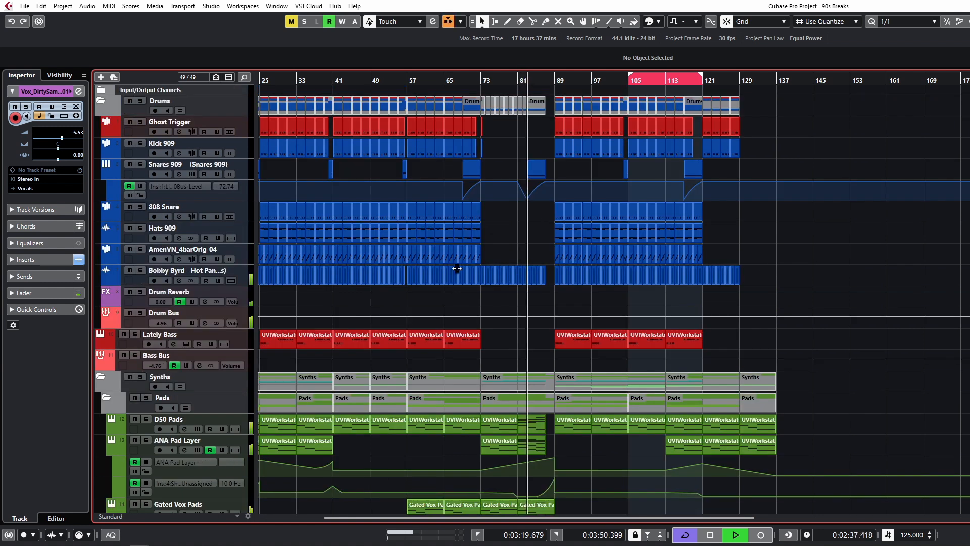
pyautogui.press('h')
pyautogui.press('h')
pyautogui.press('h')
pyautogui.press('h')
pyautogui.press('h')
pyautogui.press('h')
pyautogui.press('h')
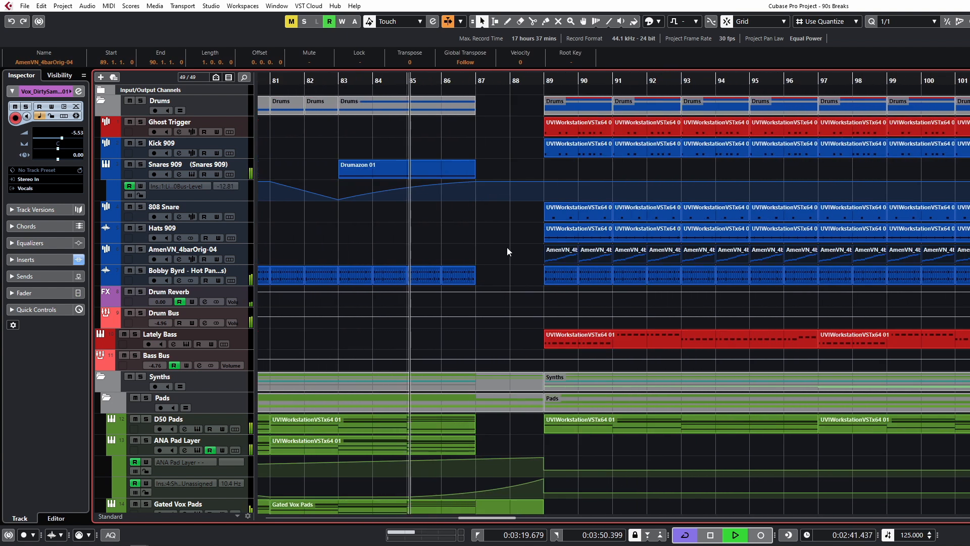
# - Examine the Pianos and Synths folder tracks around the bar 89 drop while playback continues
pyautogui.scroll(-4, 508, 247)
pyautogui.scroll(-6, 539, 202)
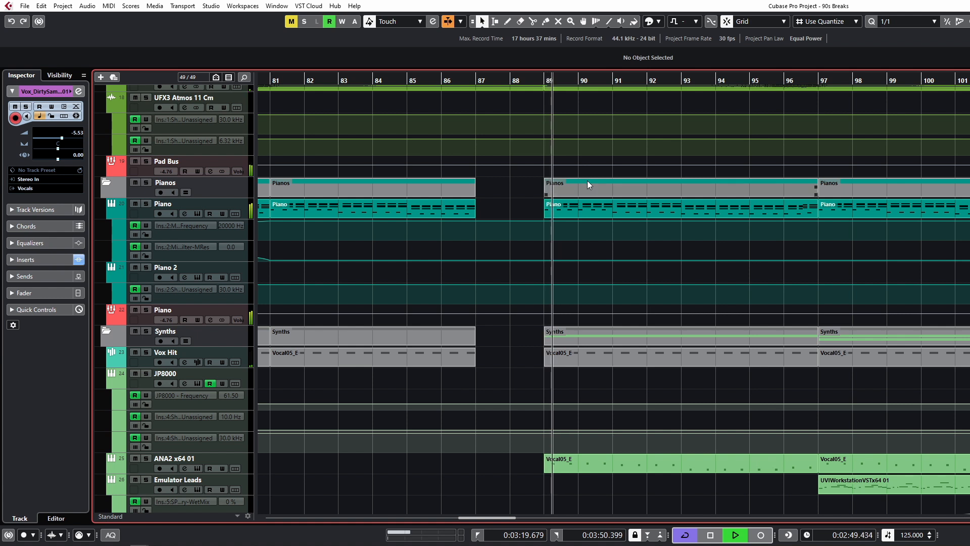
pyautogui.press('g')
pyautogui.press('g')
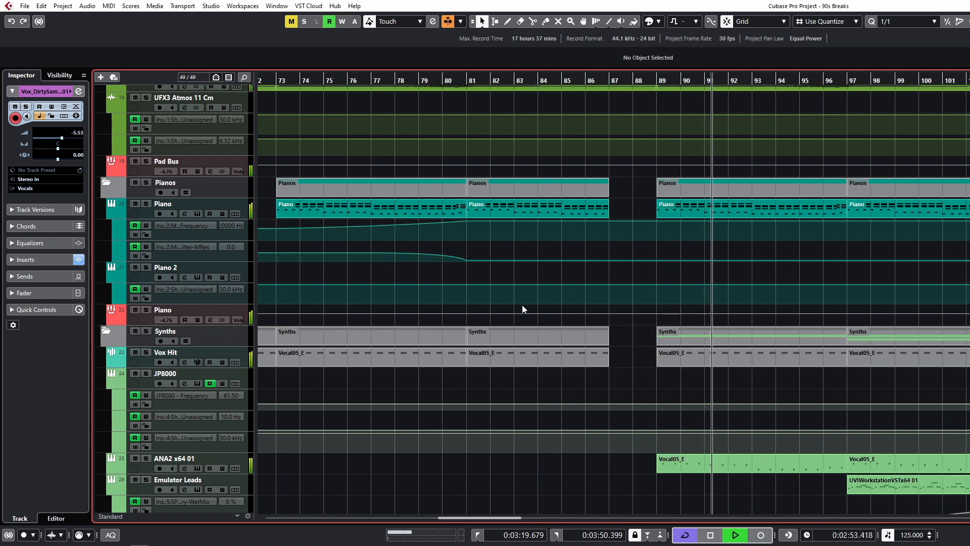
pyautogui.press('g')
pyautogui.press('g')
pyautogui.press('g')
pyautogui.press('g')
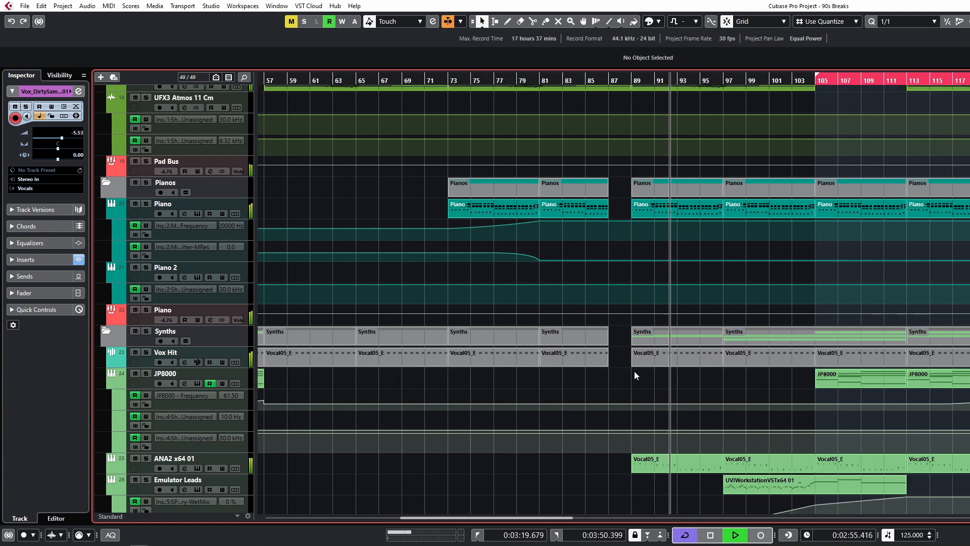
# - Highlight the JP8000 parts from bar 105 onward to examine them, then clear the selection
pyautogui.press('h')
pyautogui.press('h')
pyautogui.moveTo(682, 385); pyautogui.dragTo(968, 389)
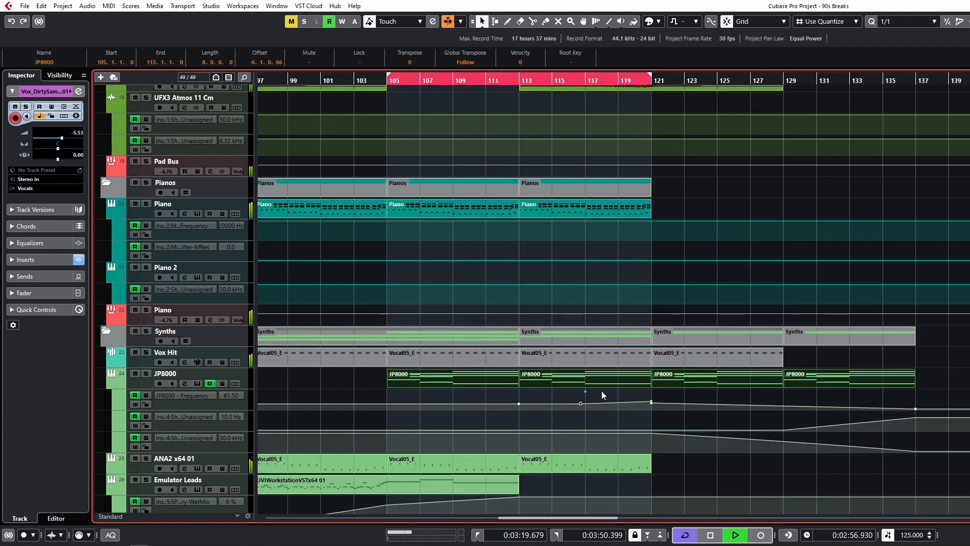
pyautogui.click(349, 384)
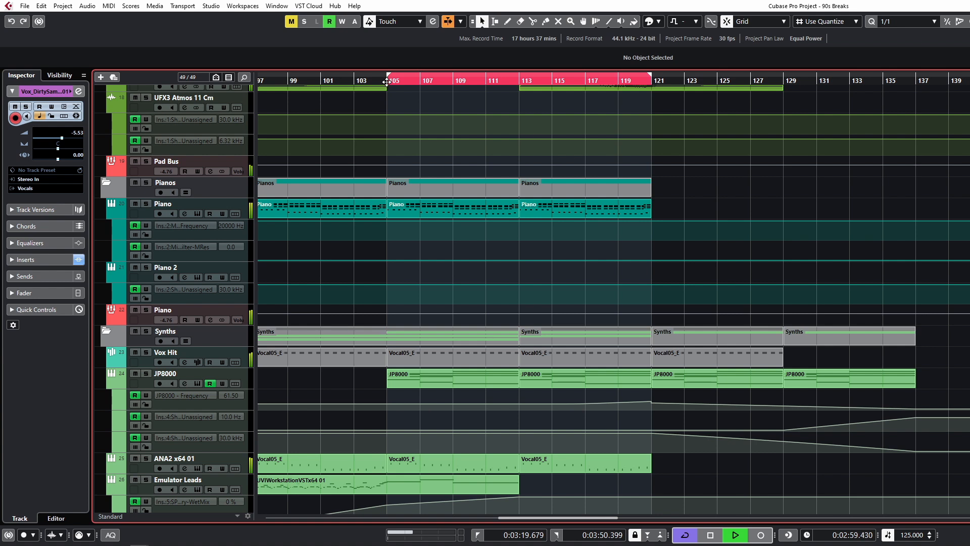